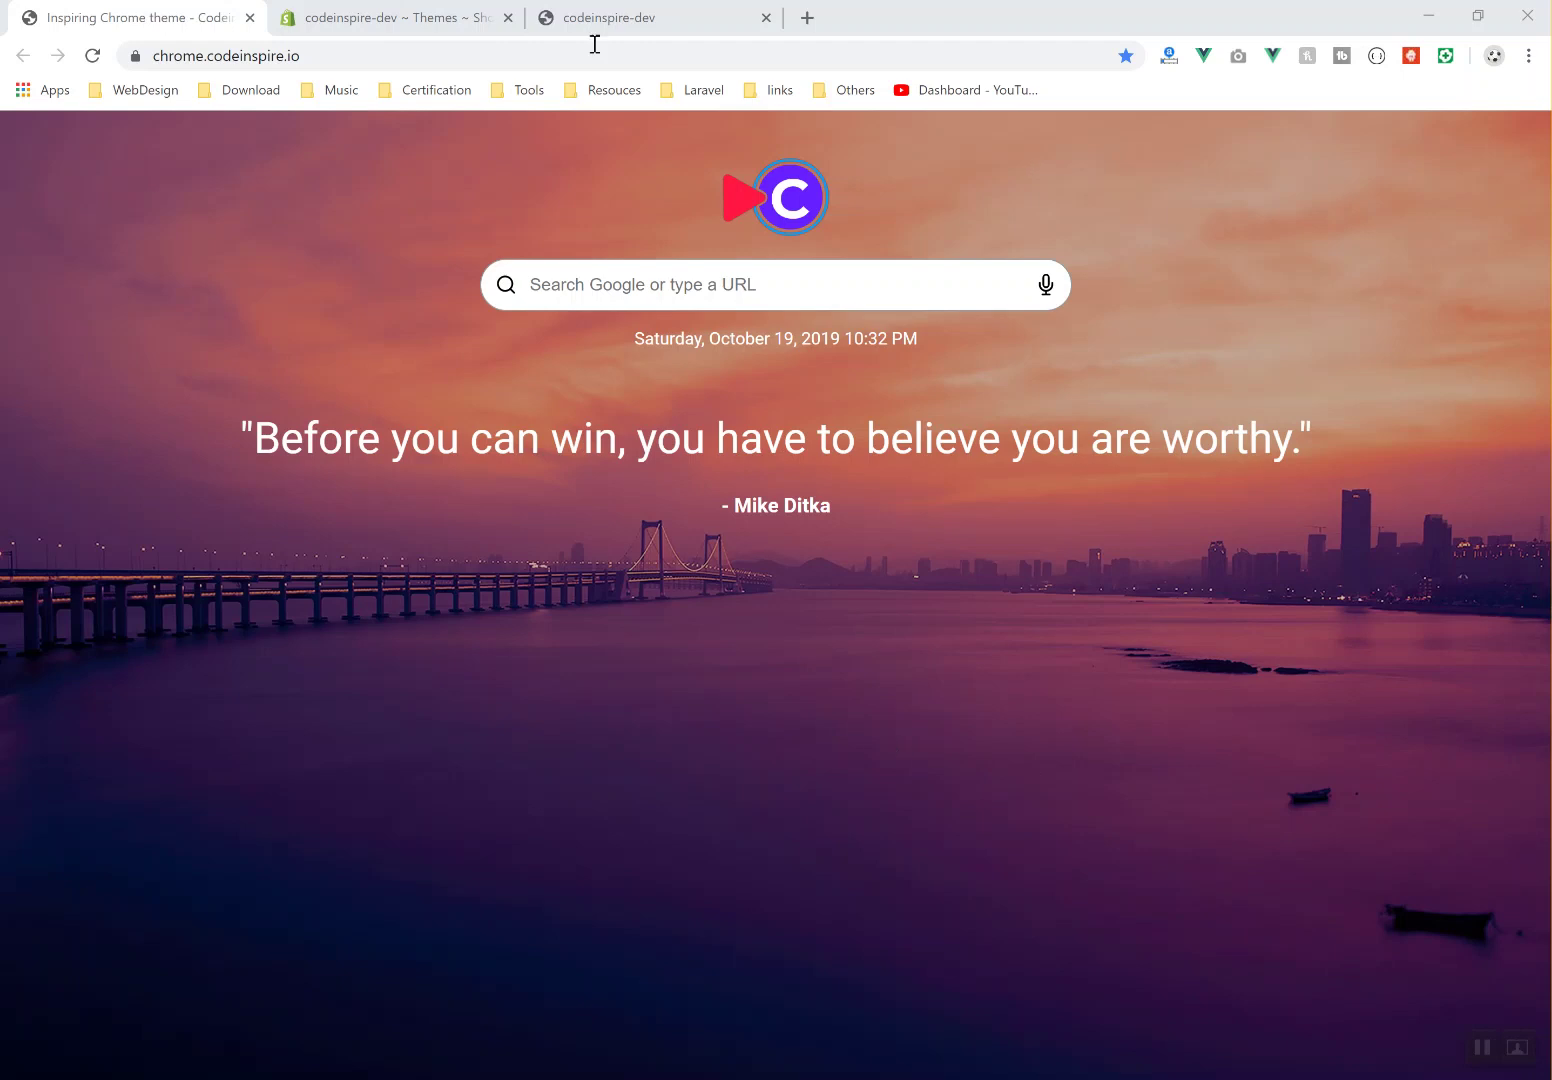
Switch to the second Chrome tab, the store's Themes page listing Debut as current theme
key("ctrl+Tab")
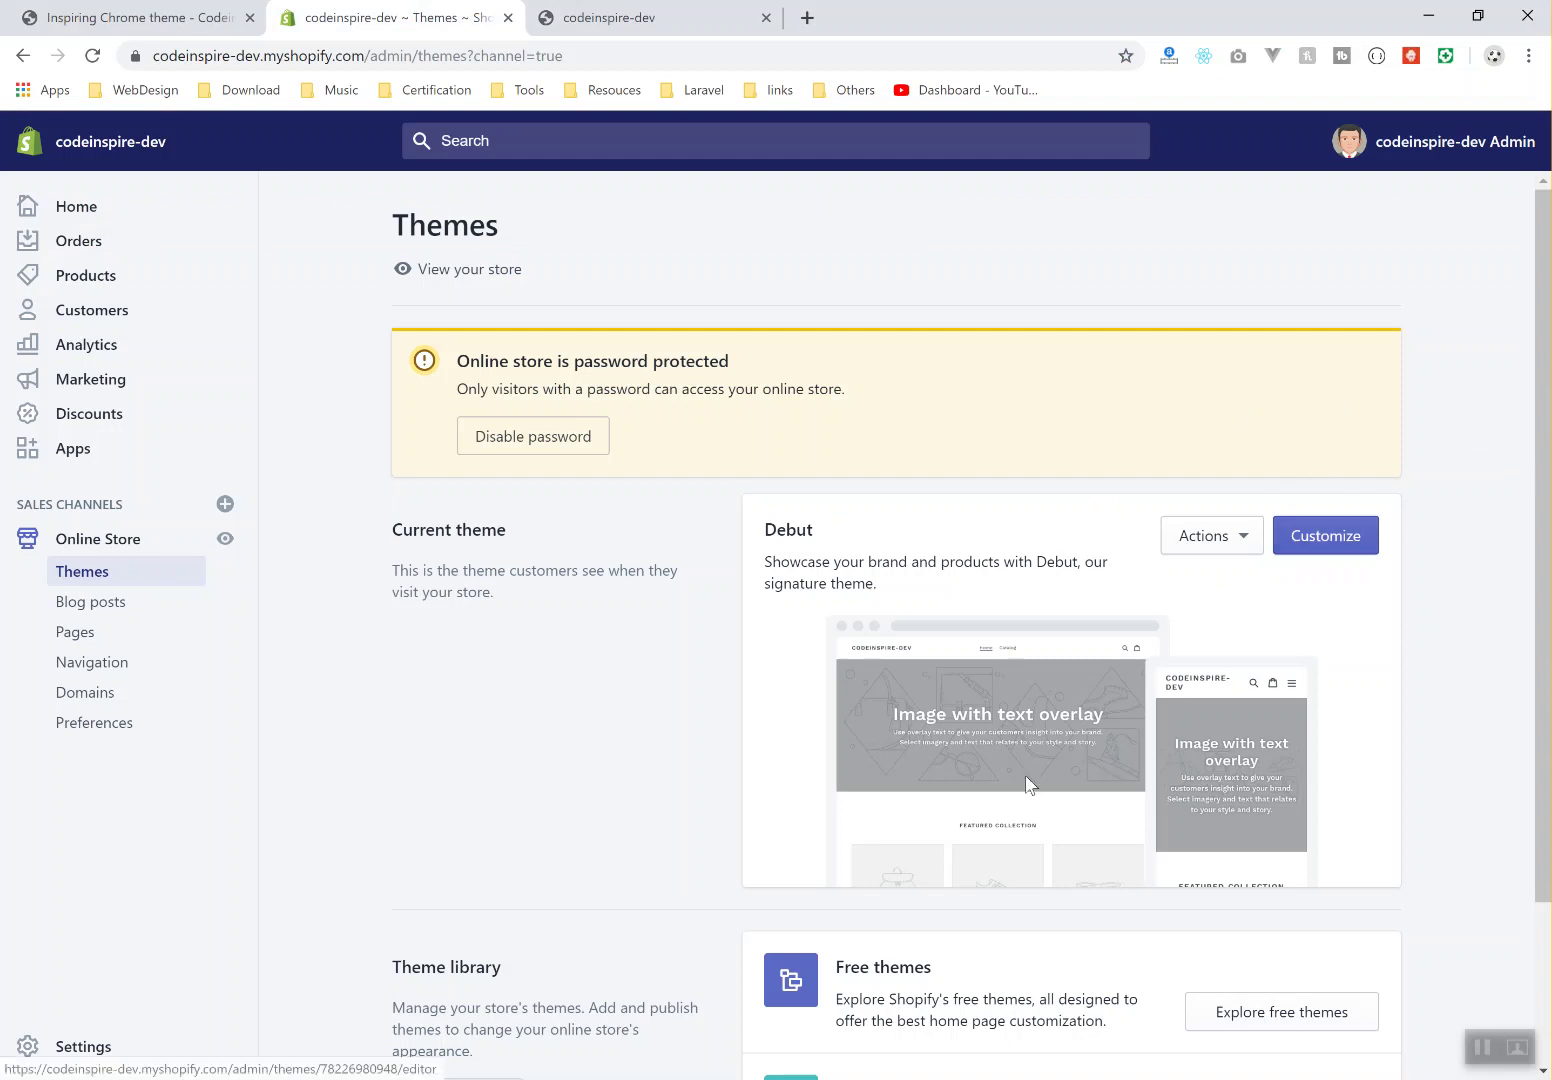
Scroll down the Themes page past the Debut card to the theme library
scroll(1043, 738, "down", 1)
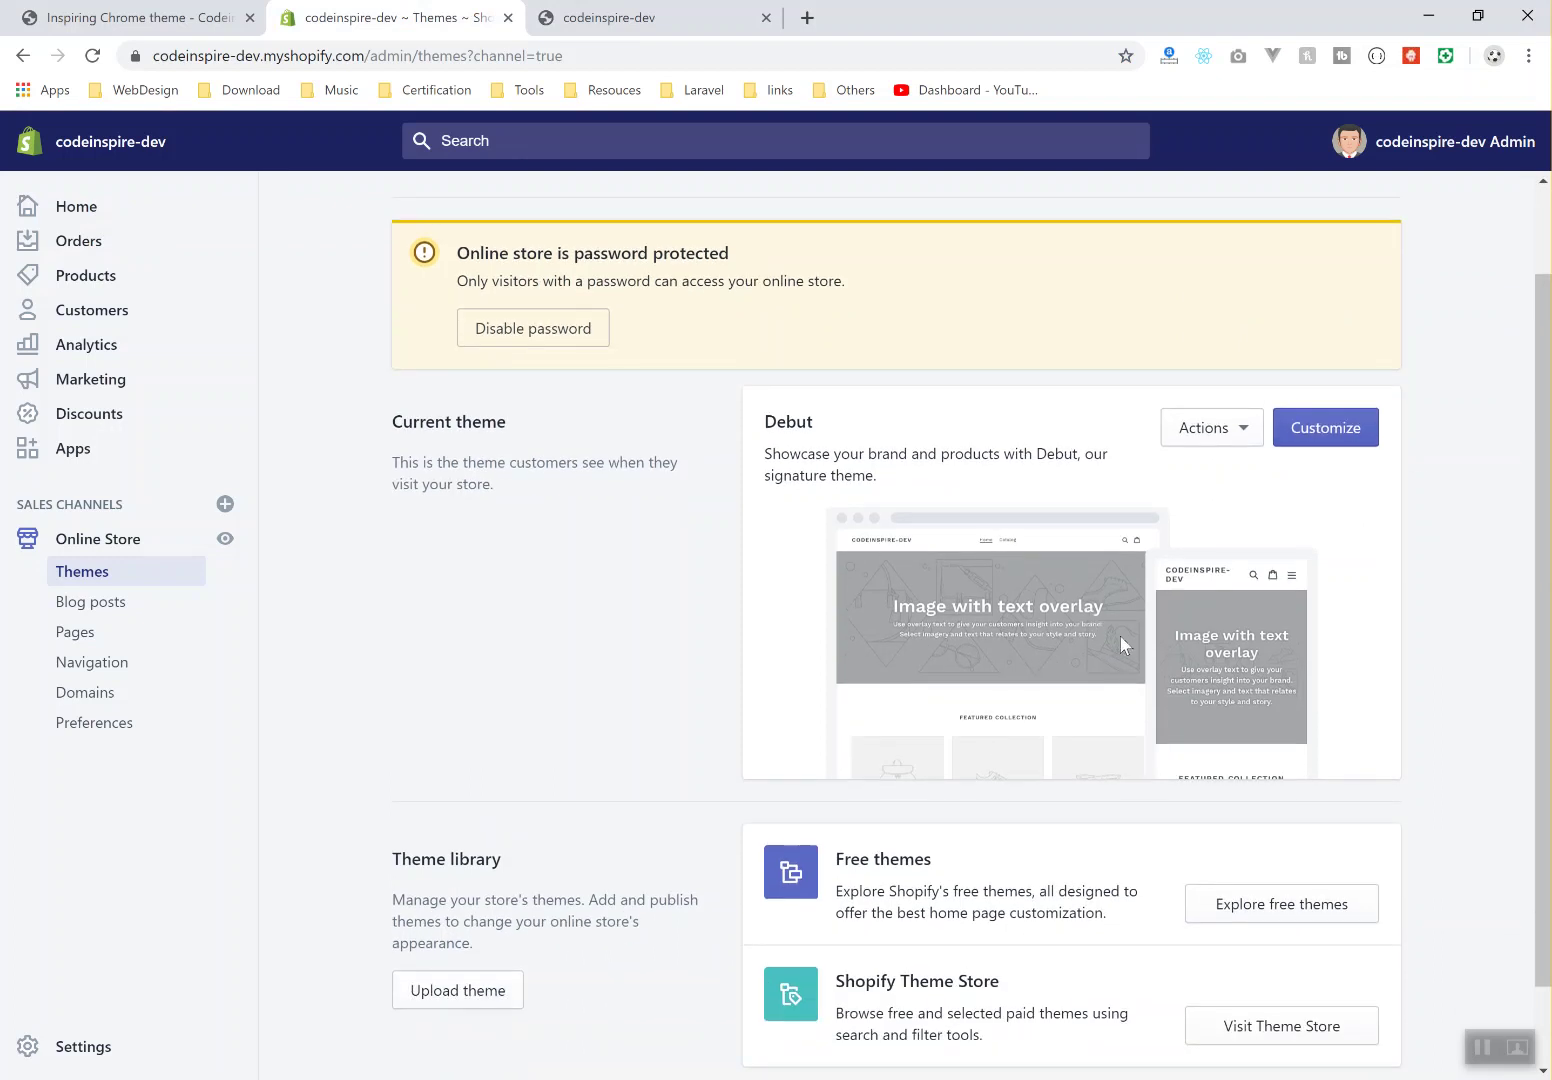
Open Debut in the theme editor, look over the home page preview, then select Image with text overlay
left_click(1346, 436)
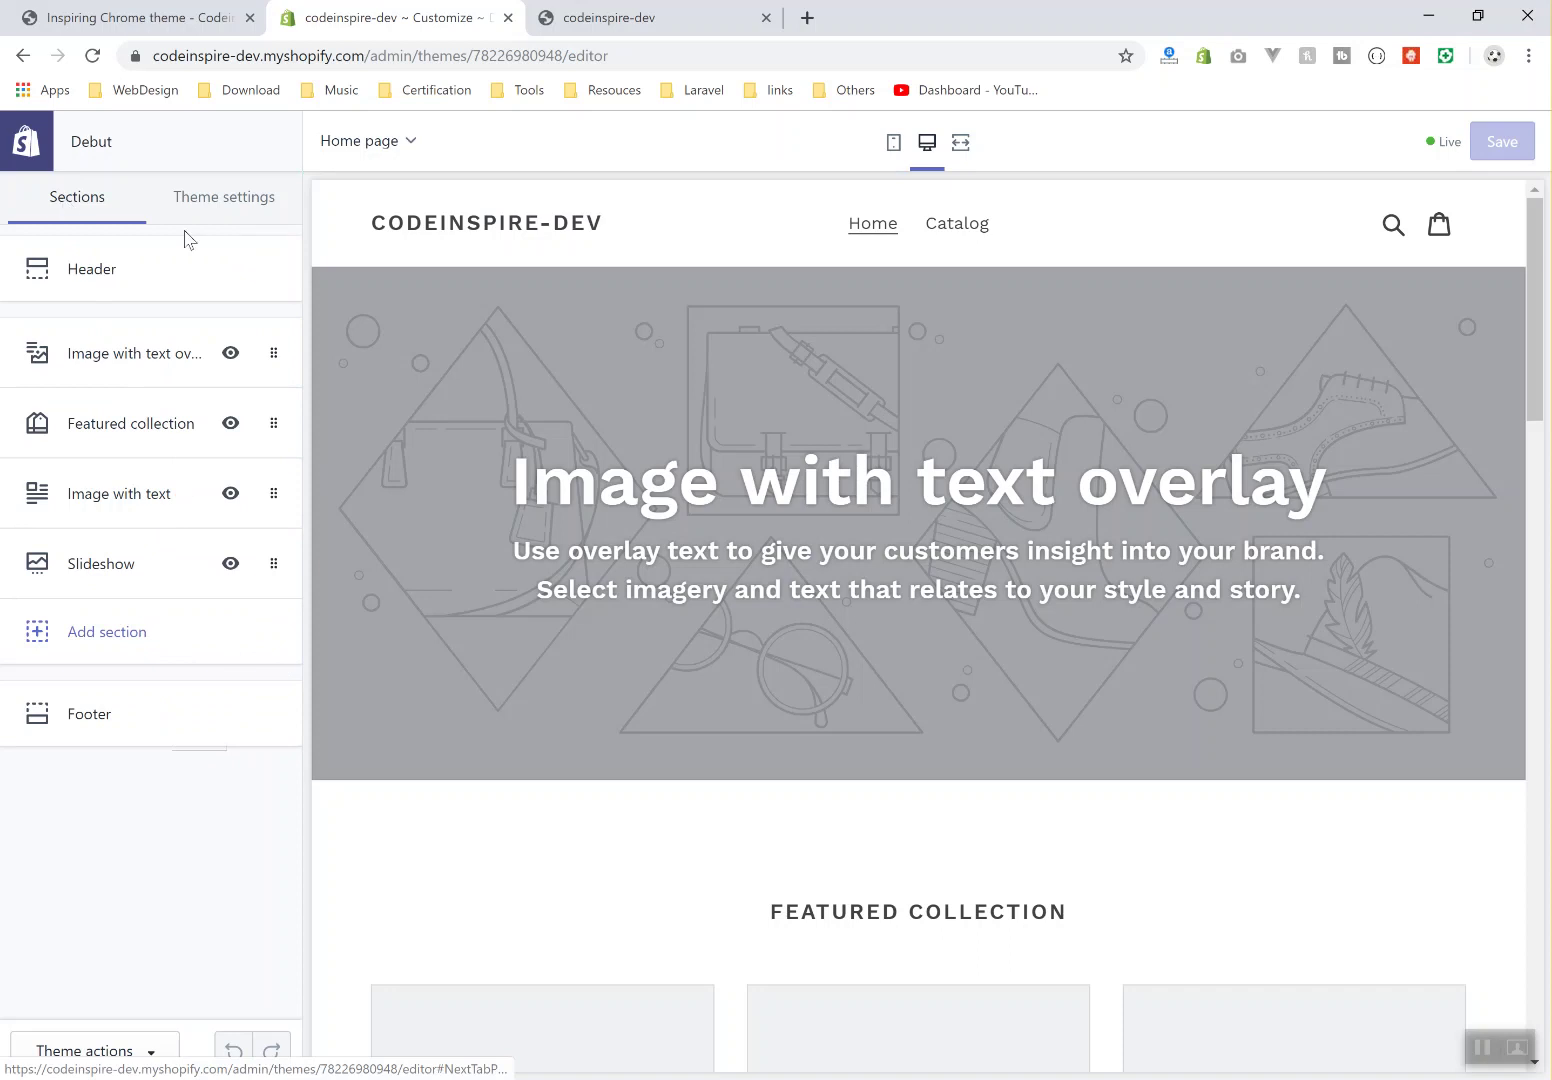
scroll(744, 403, "down", 2)
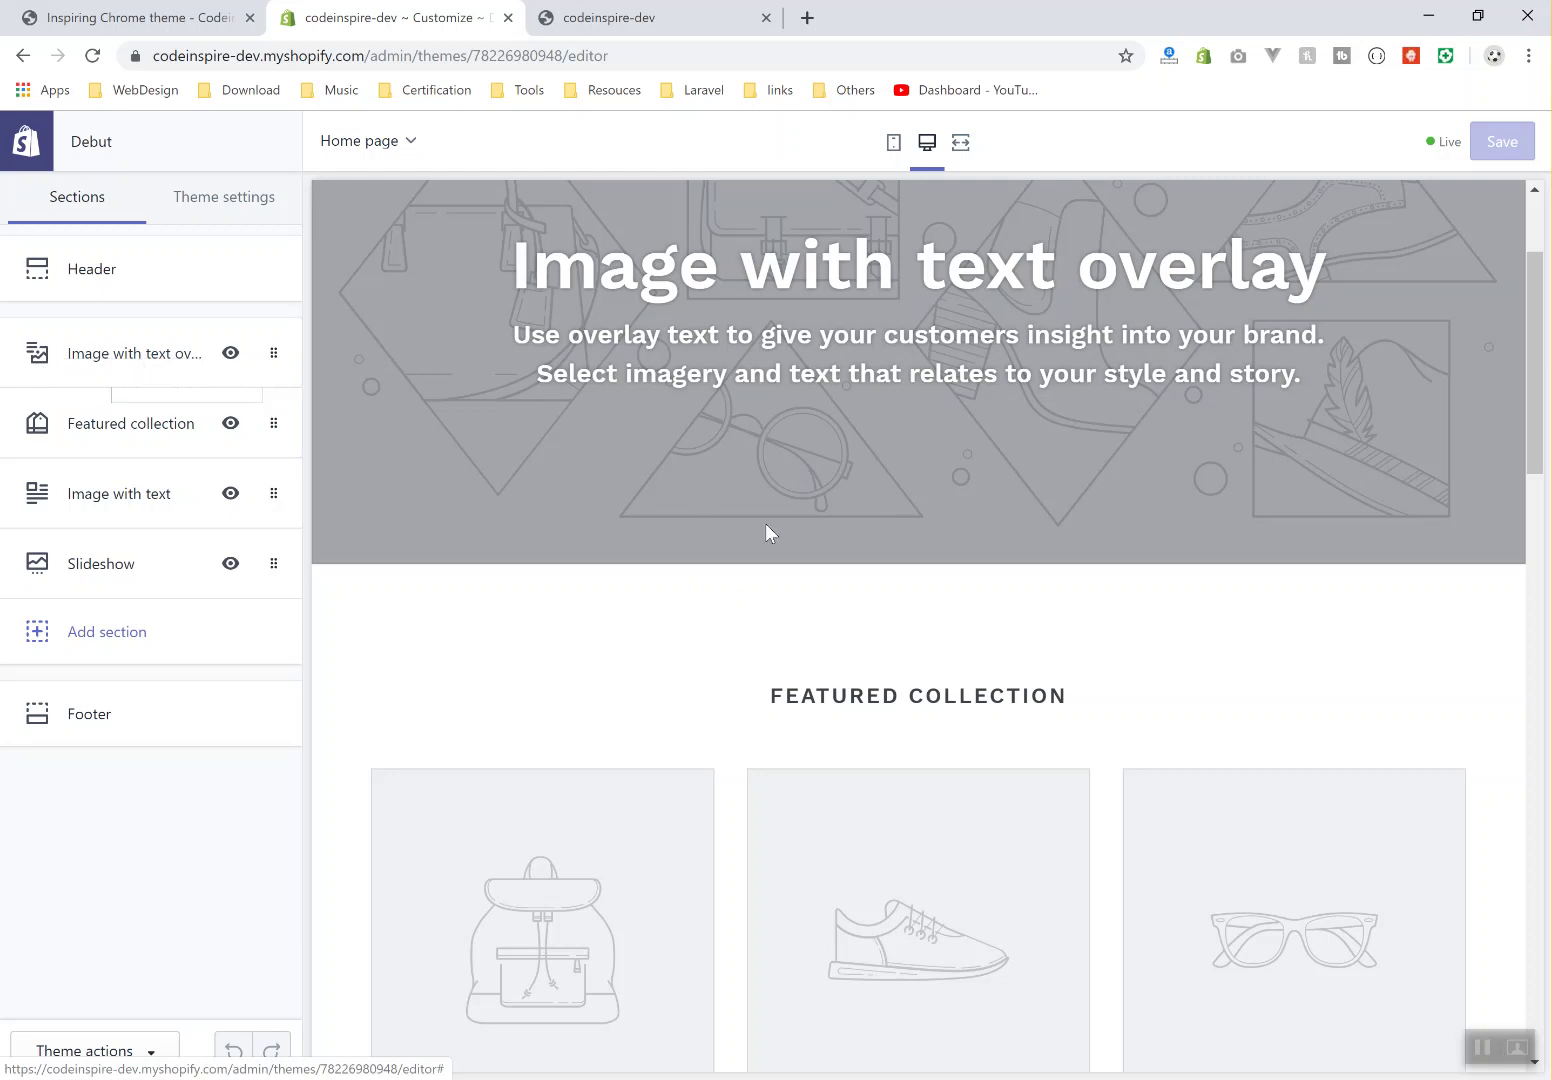
scroll(766, 530, "up", 2)
left_click_drag(505, 465, 1307, 620)
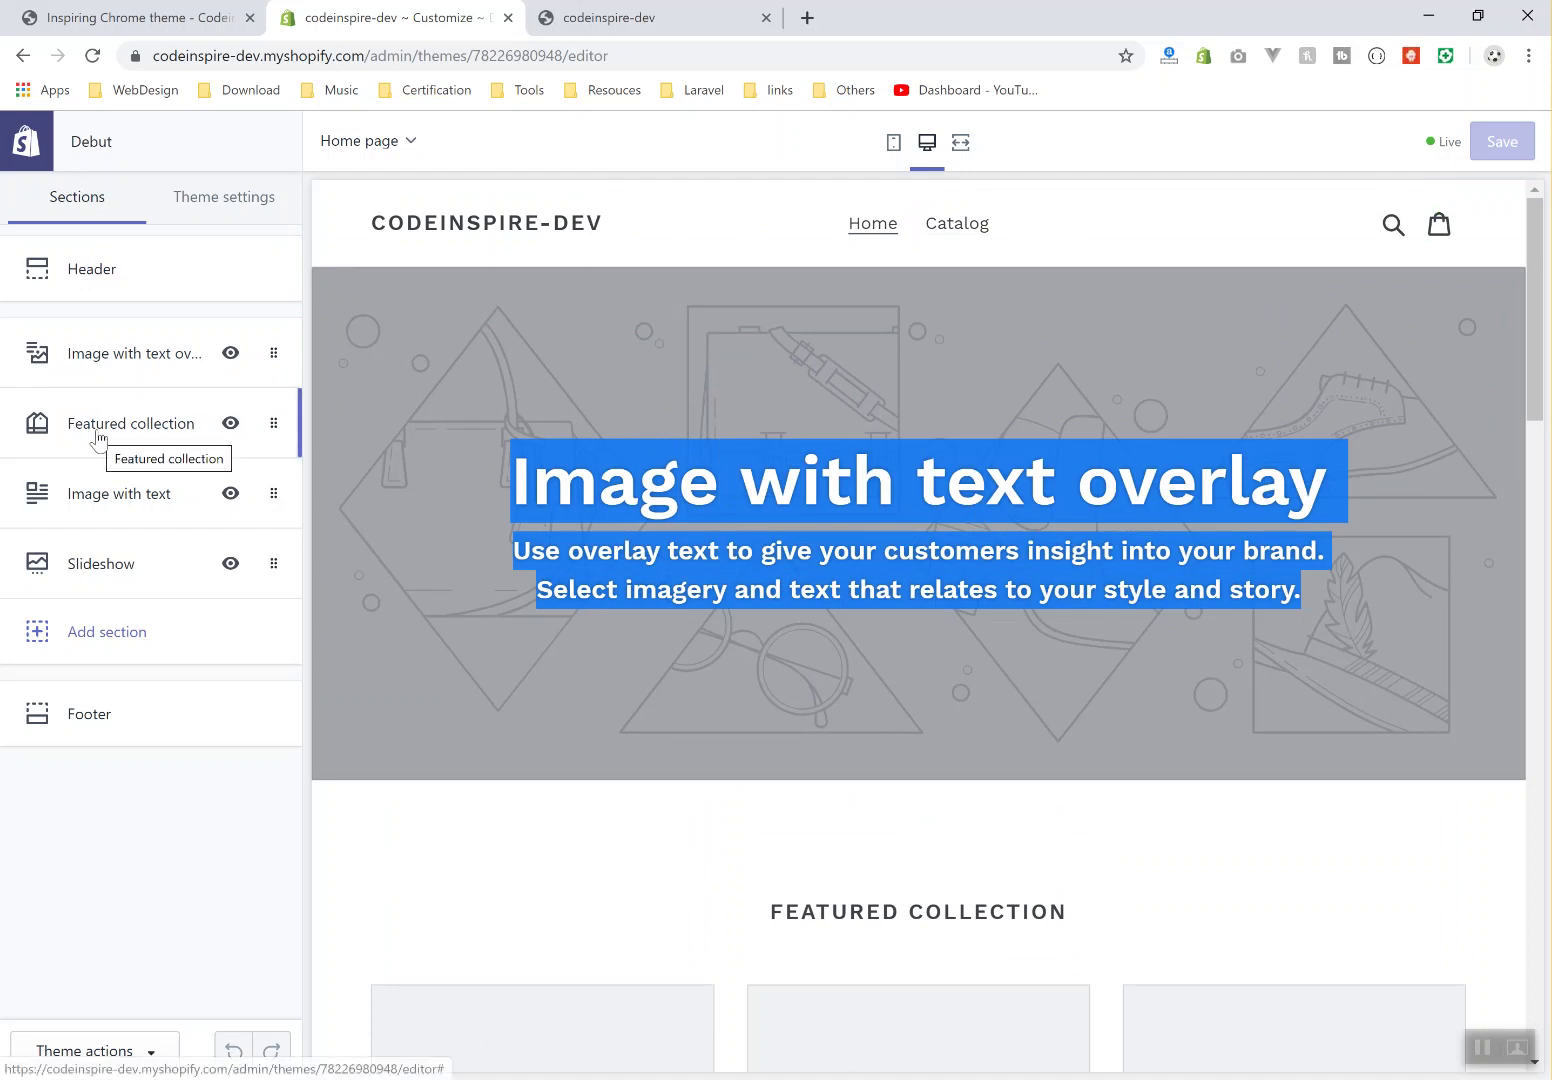
scroll(852, 835, "down", 2)
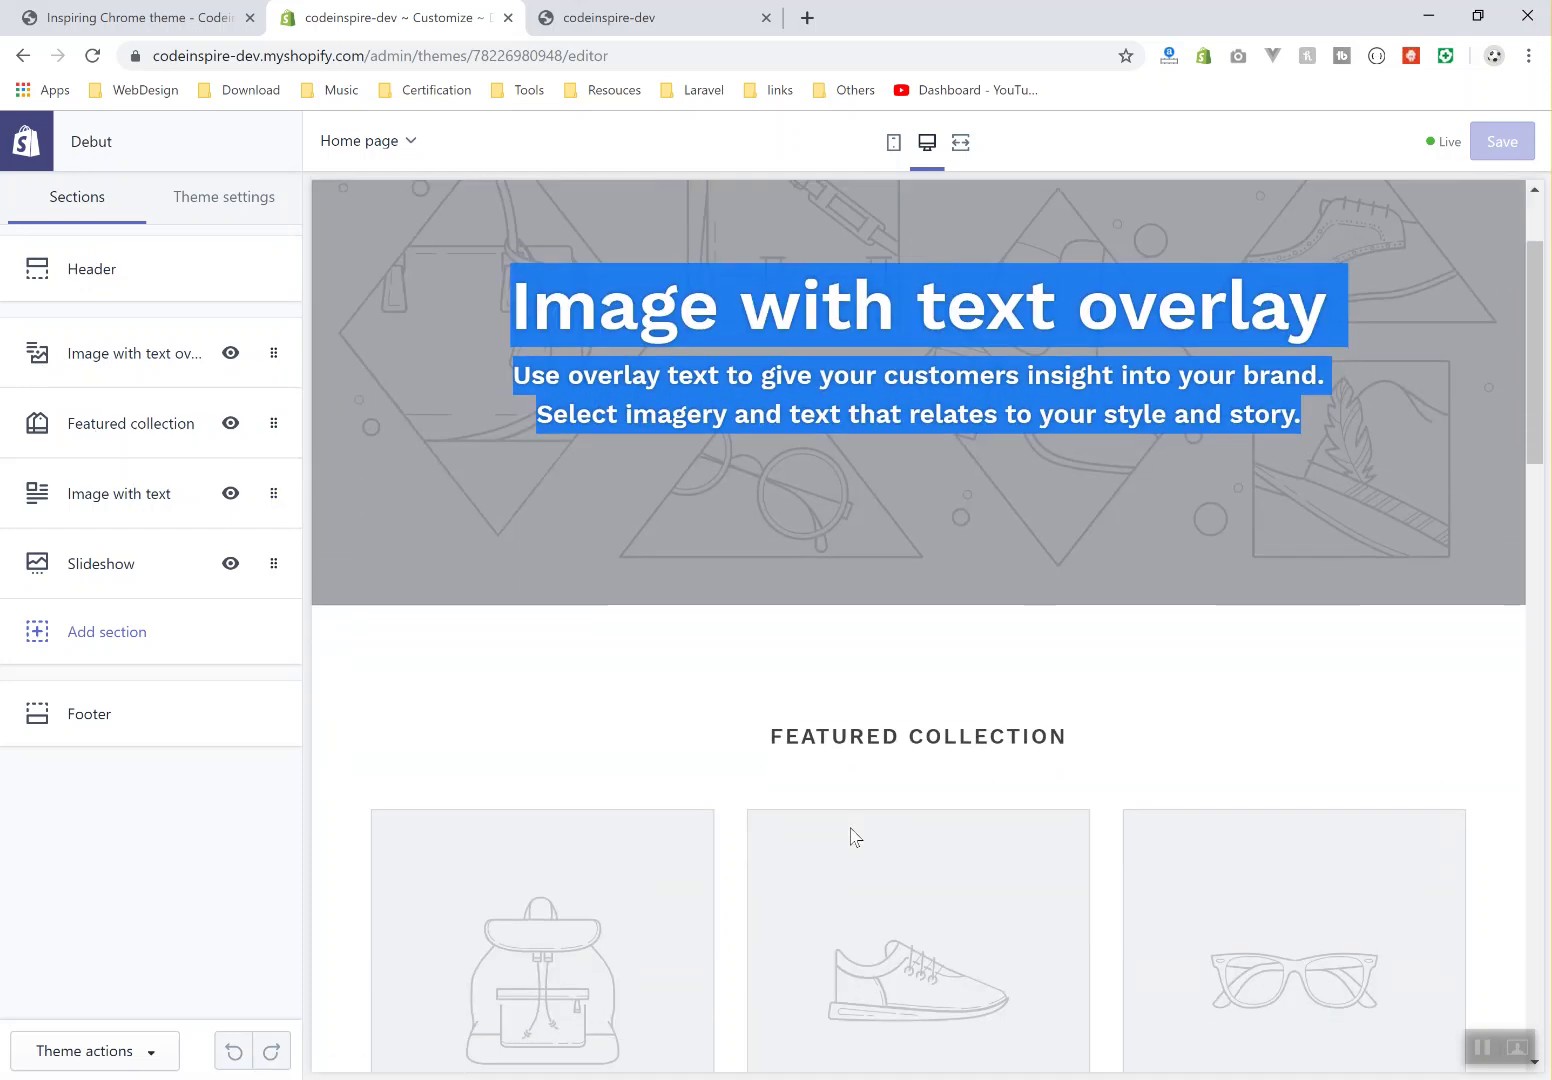
left_click_drag(769, 694, 1218, 700)
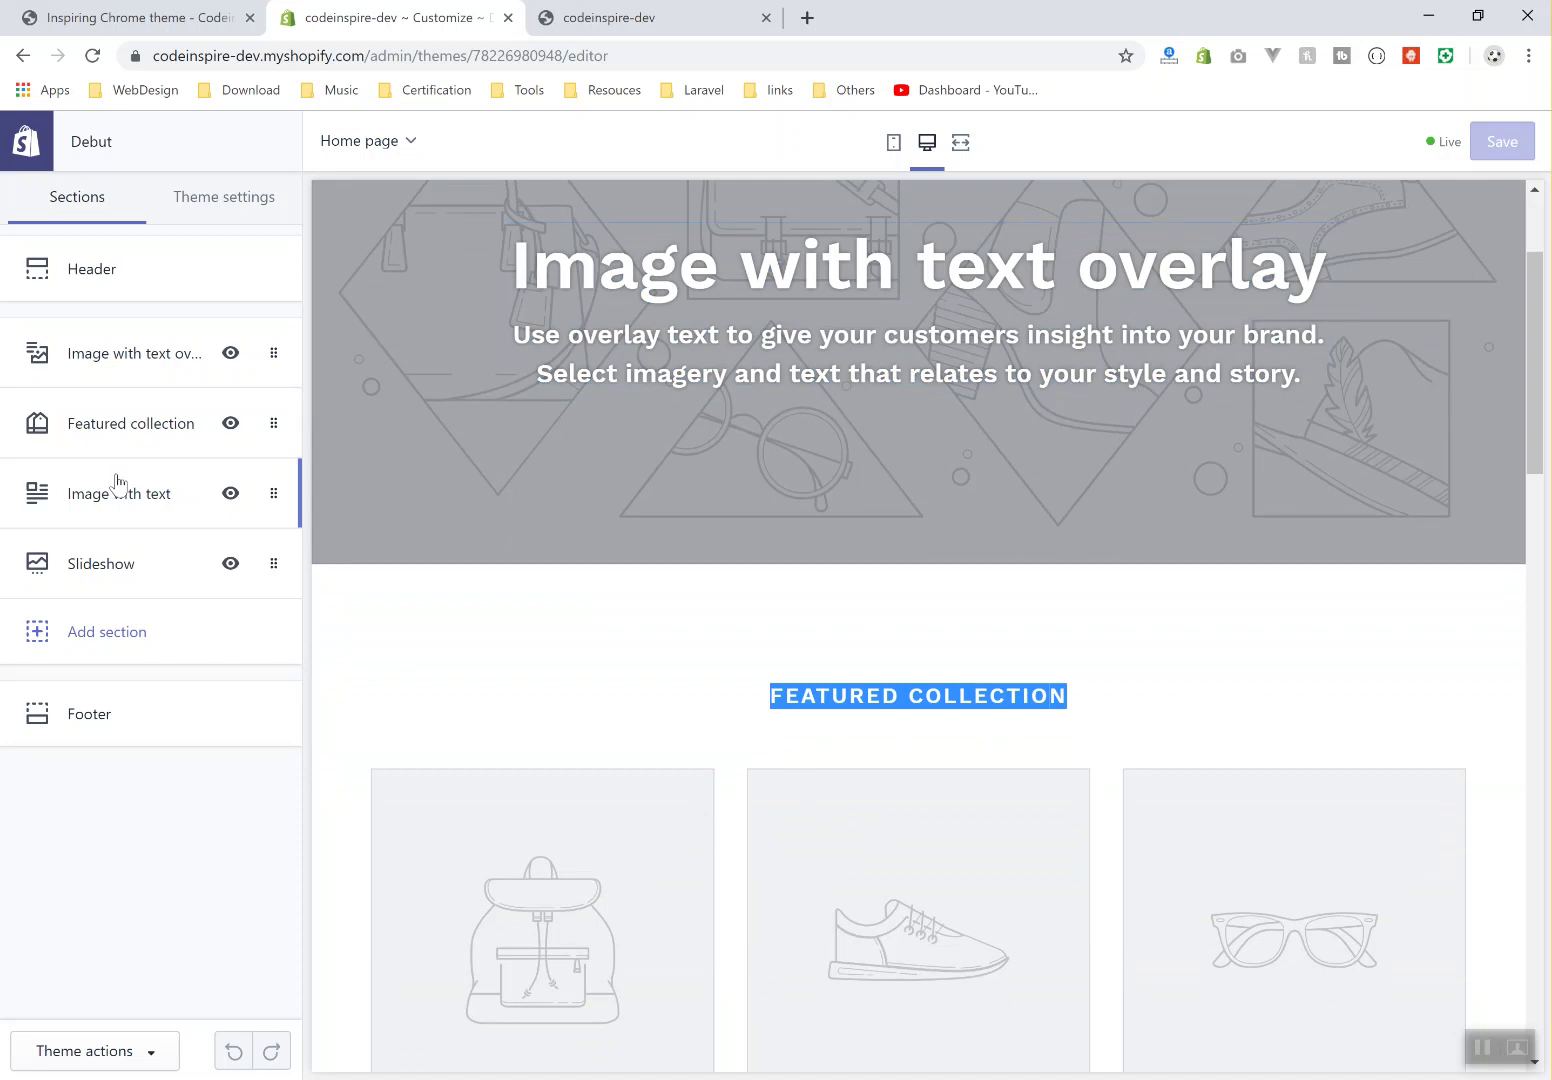
left_click(94, 362)
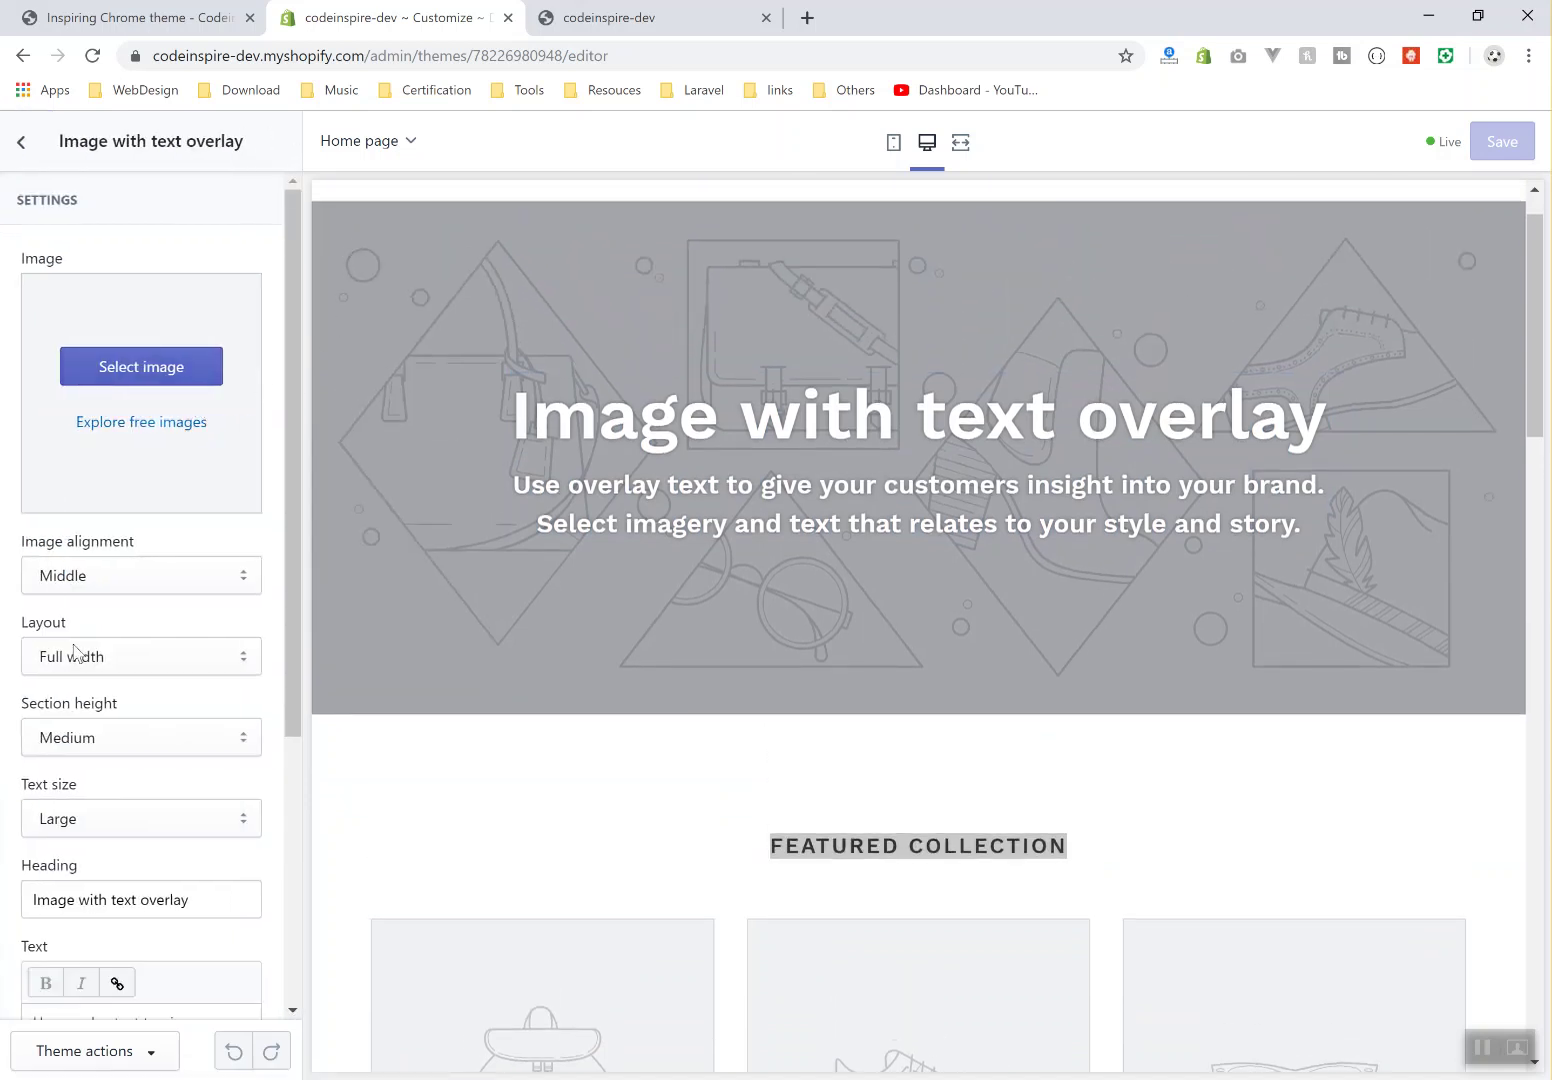
Set the hero image to the free Men's Fashion photo of feet dangling above a city
left_click(142, 372)
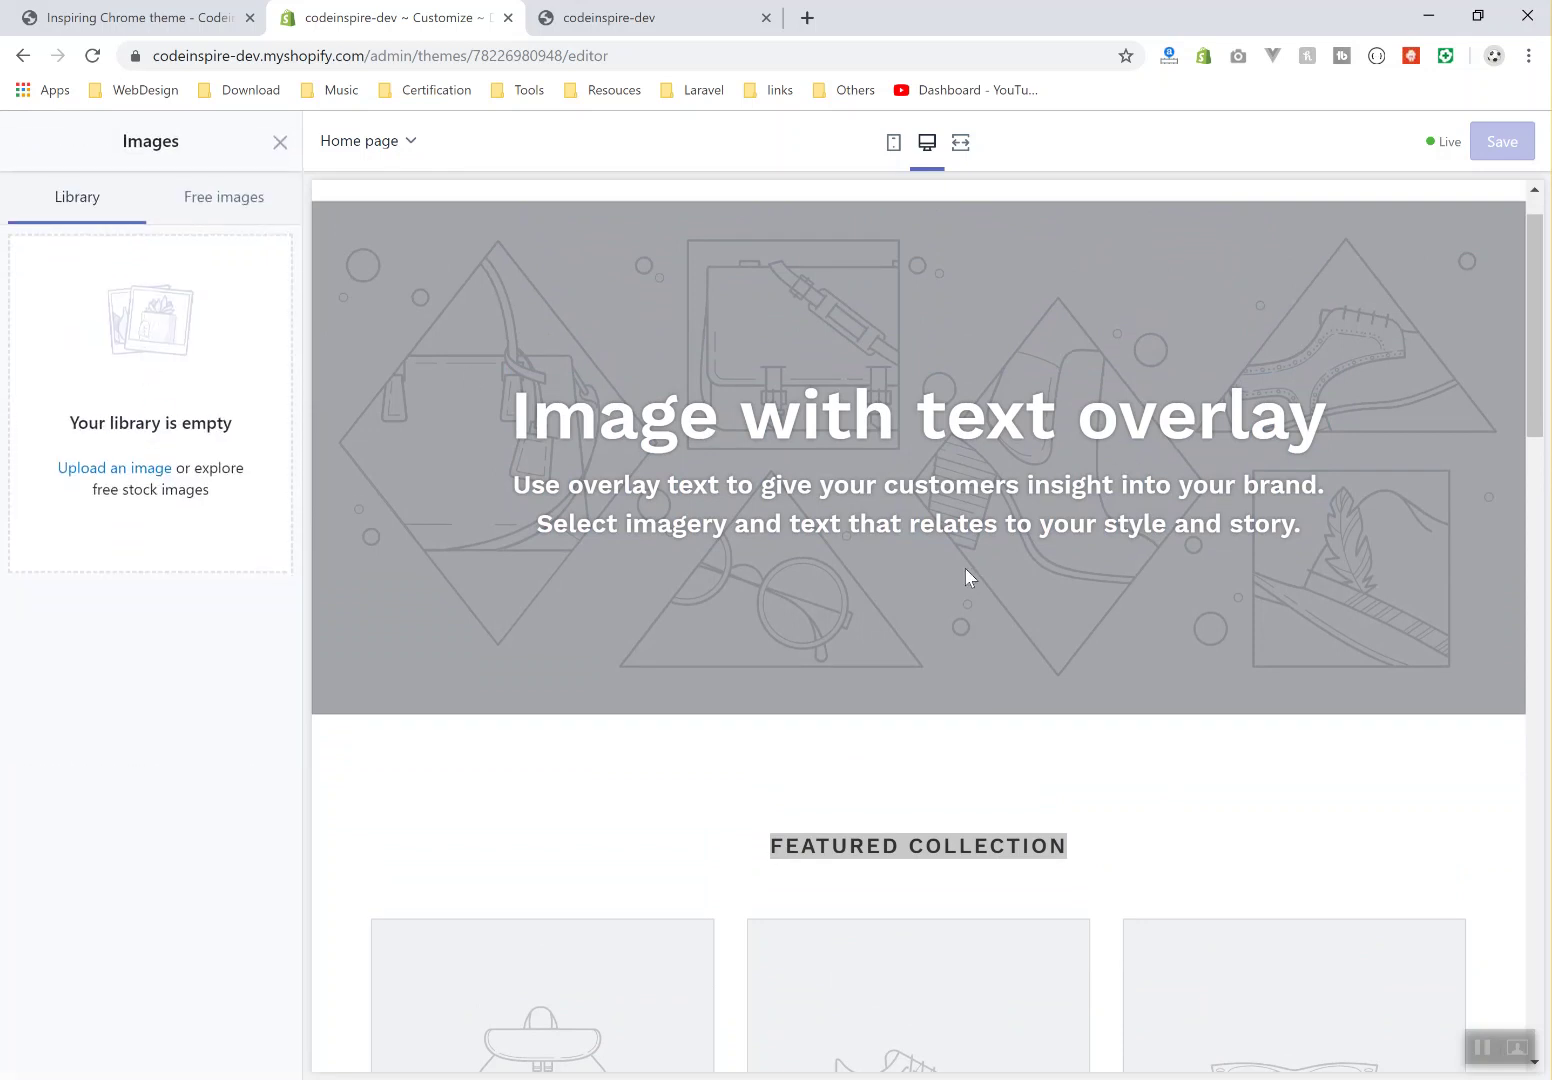
left_click(220, 211)
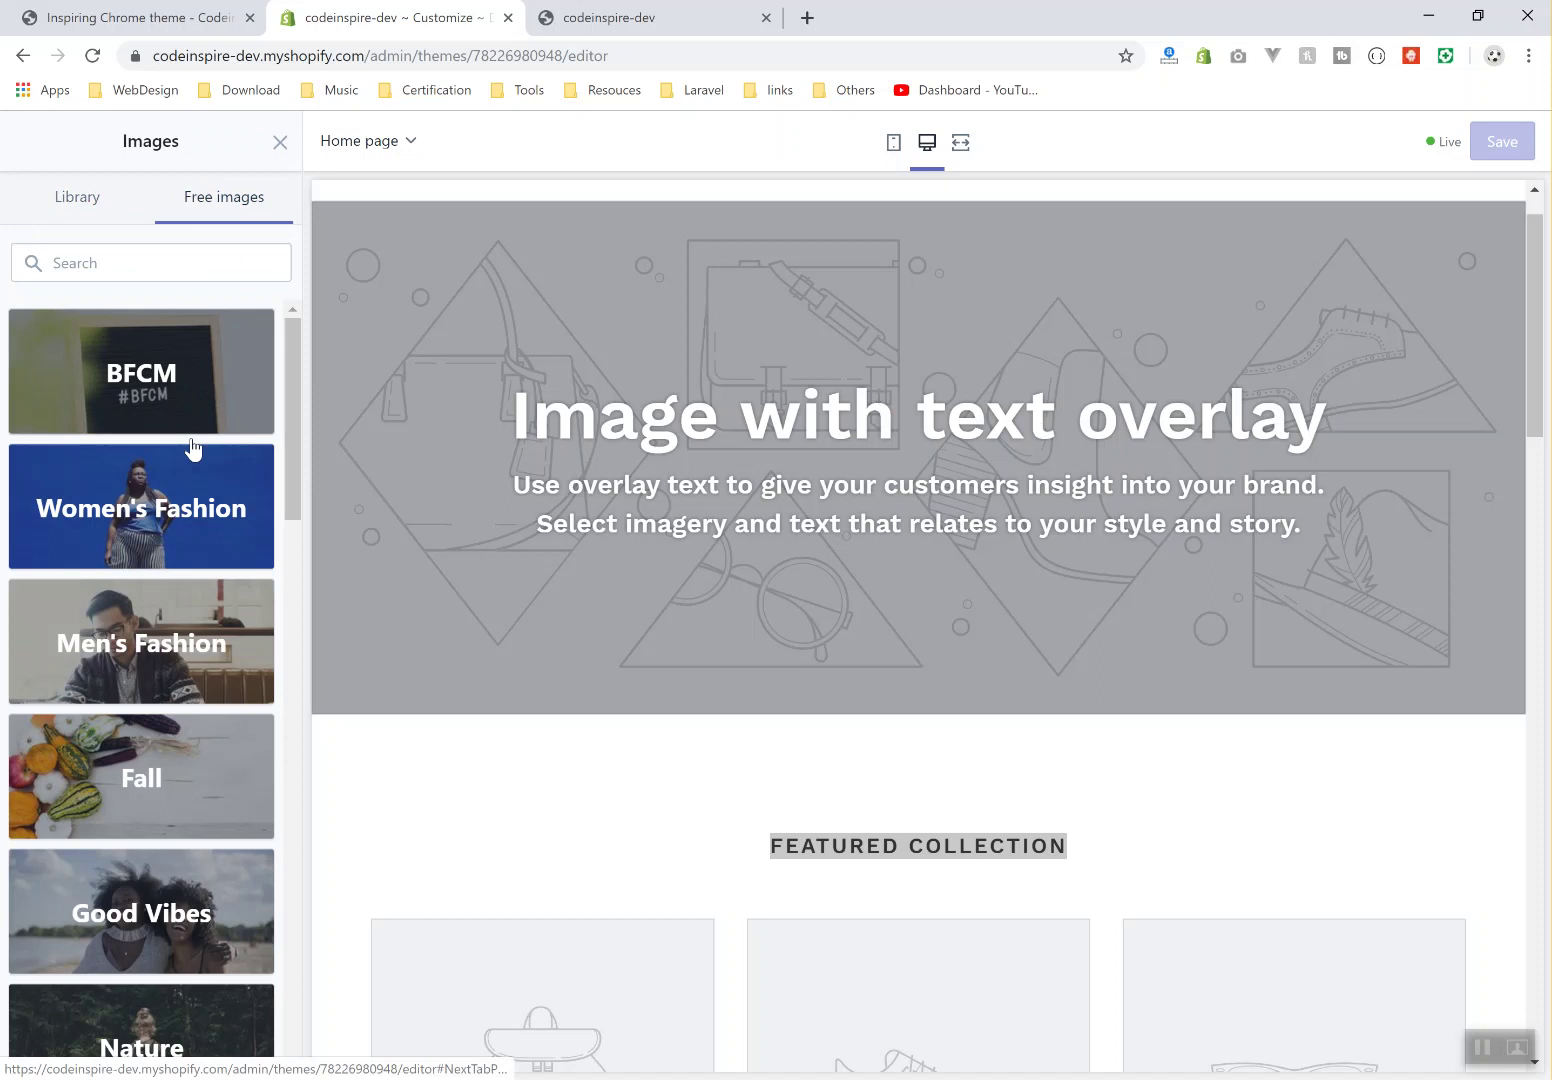
left_click(143, 671)
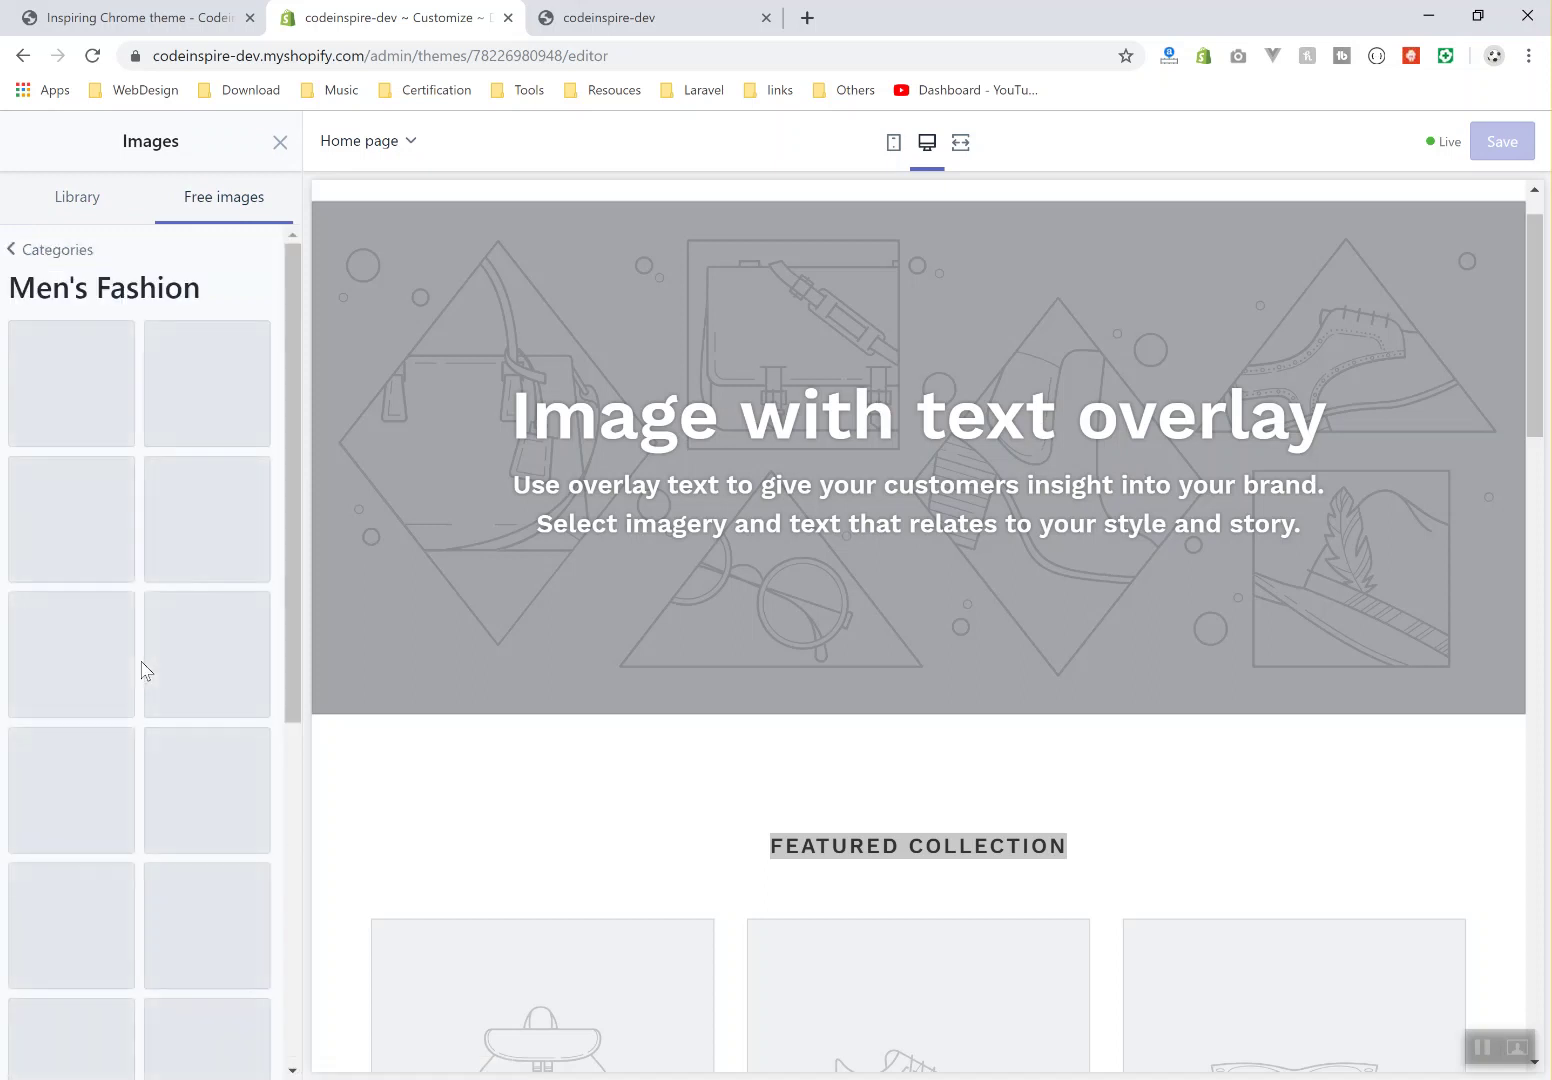
left_click(77, 380)
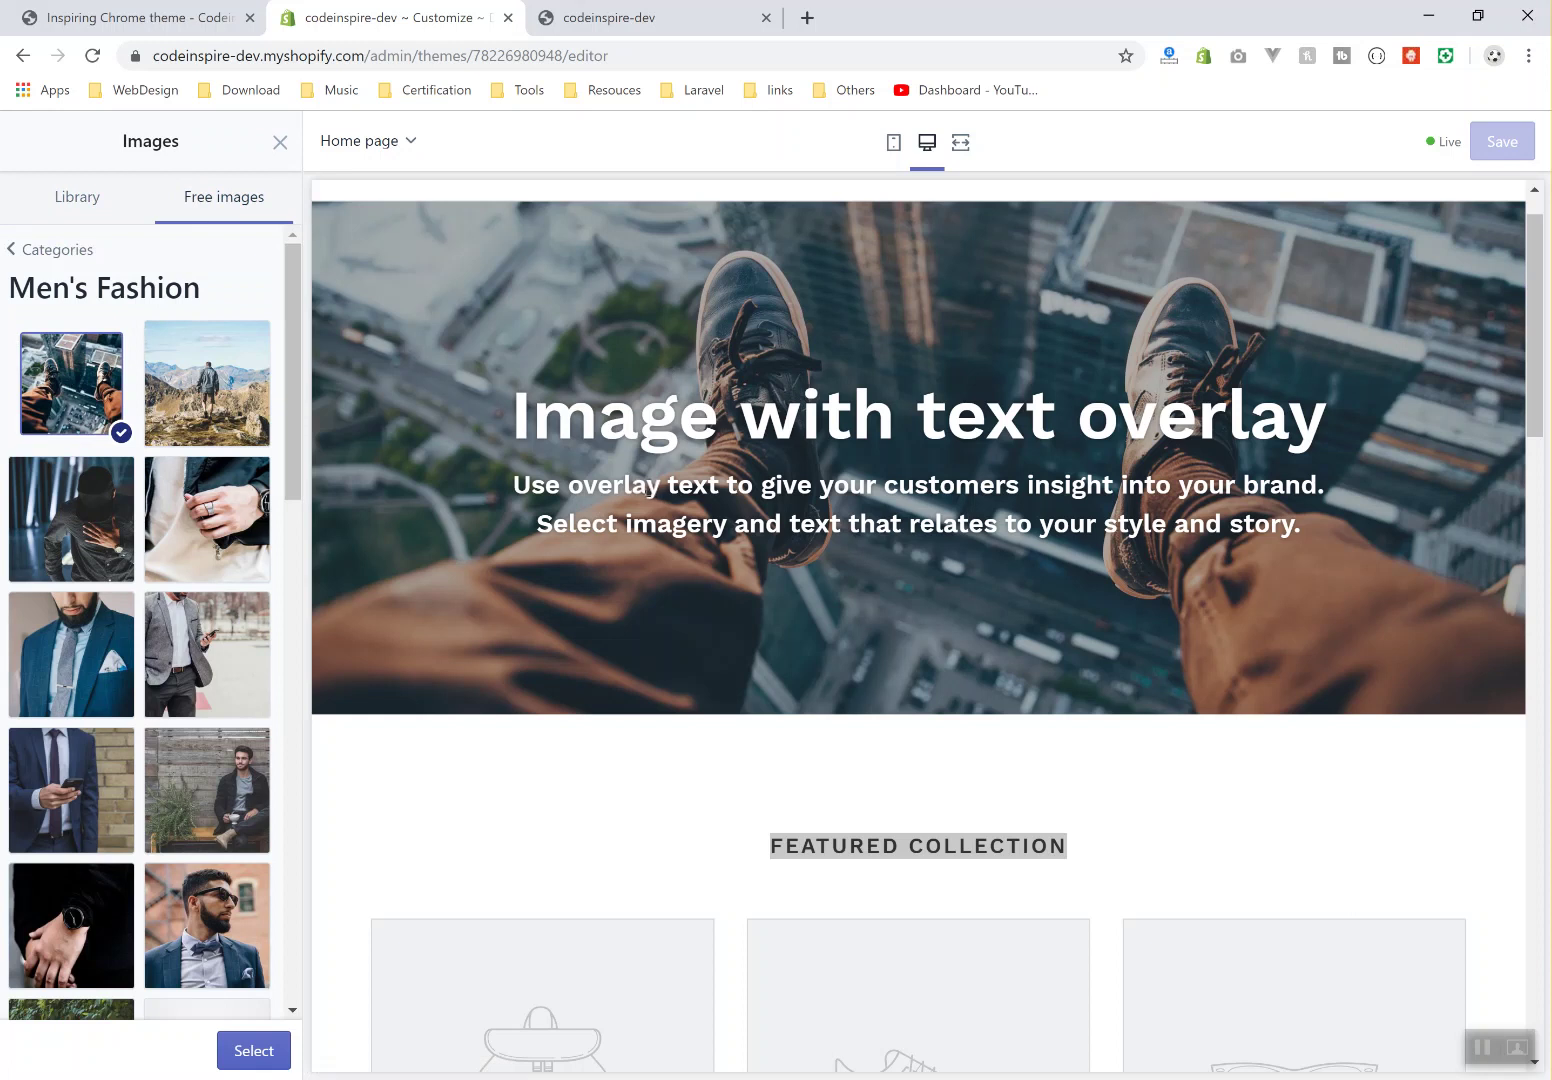
left_click(254, 1050)
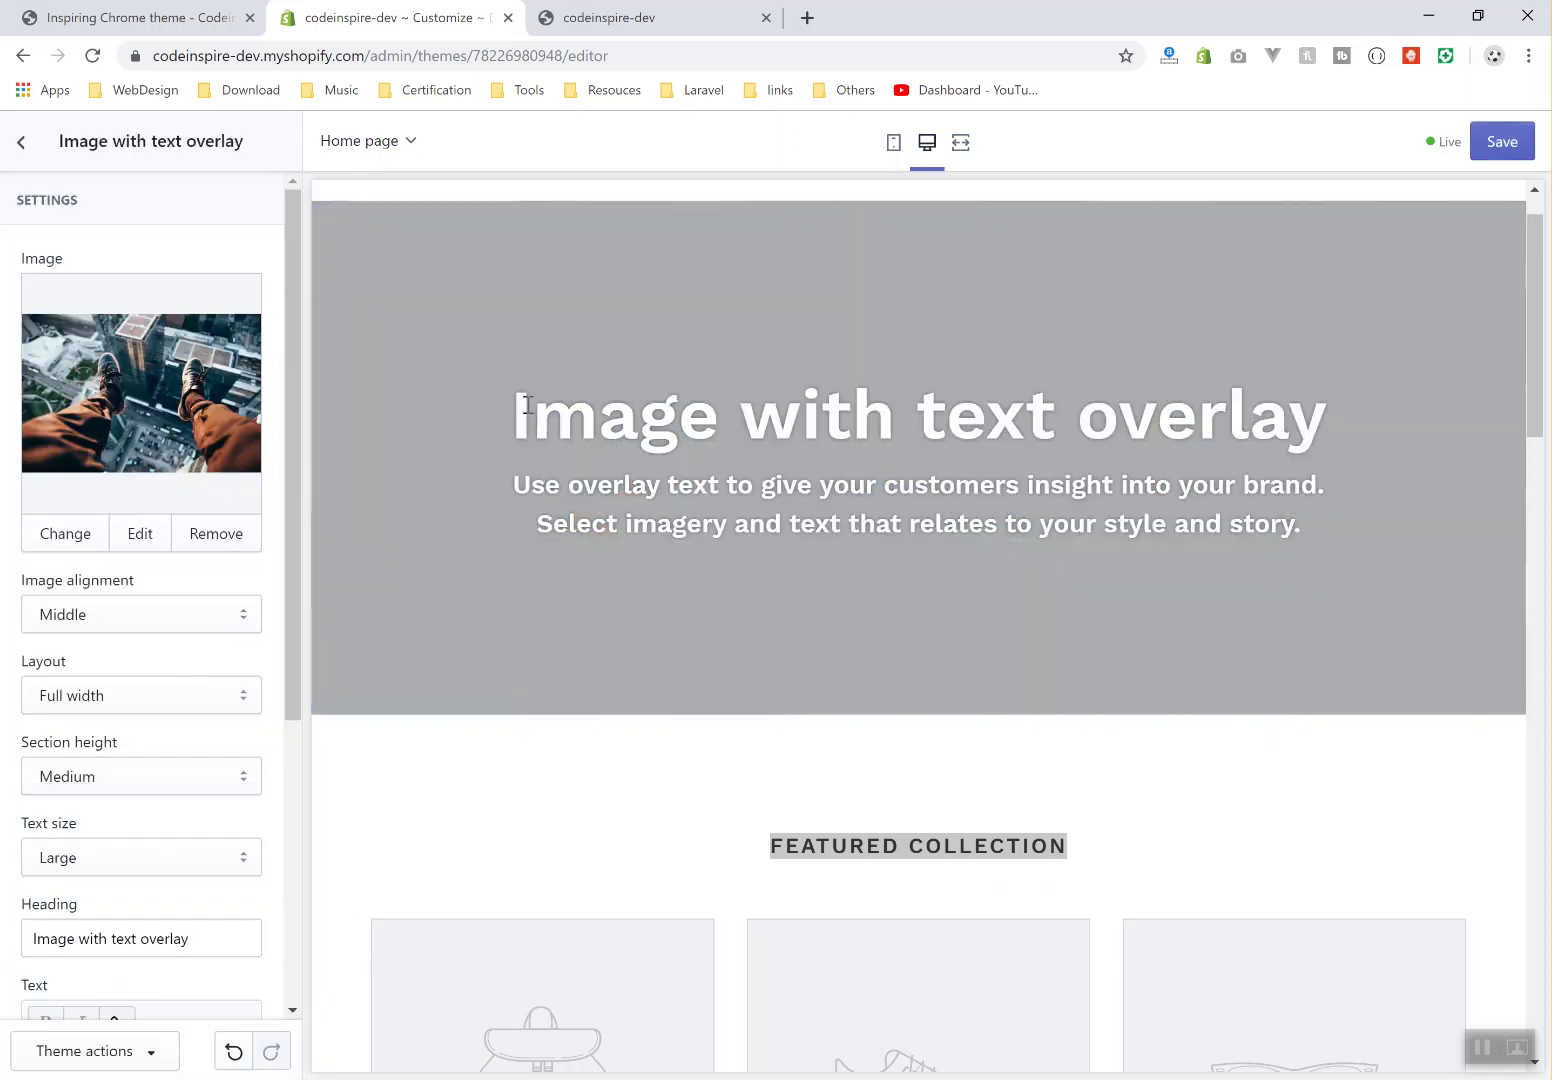
left_click_drag(527, 405, 1330, 567)
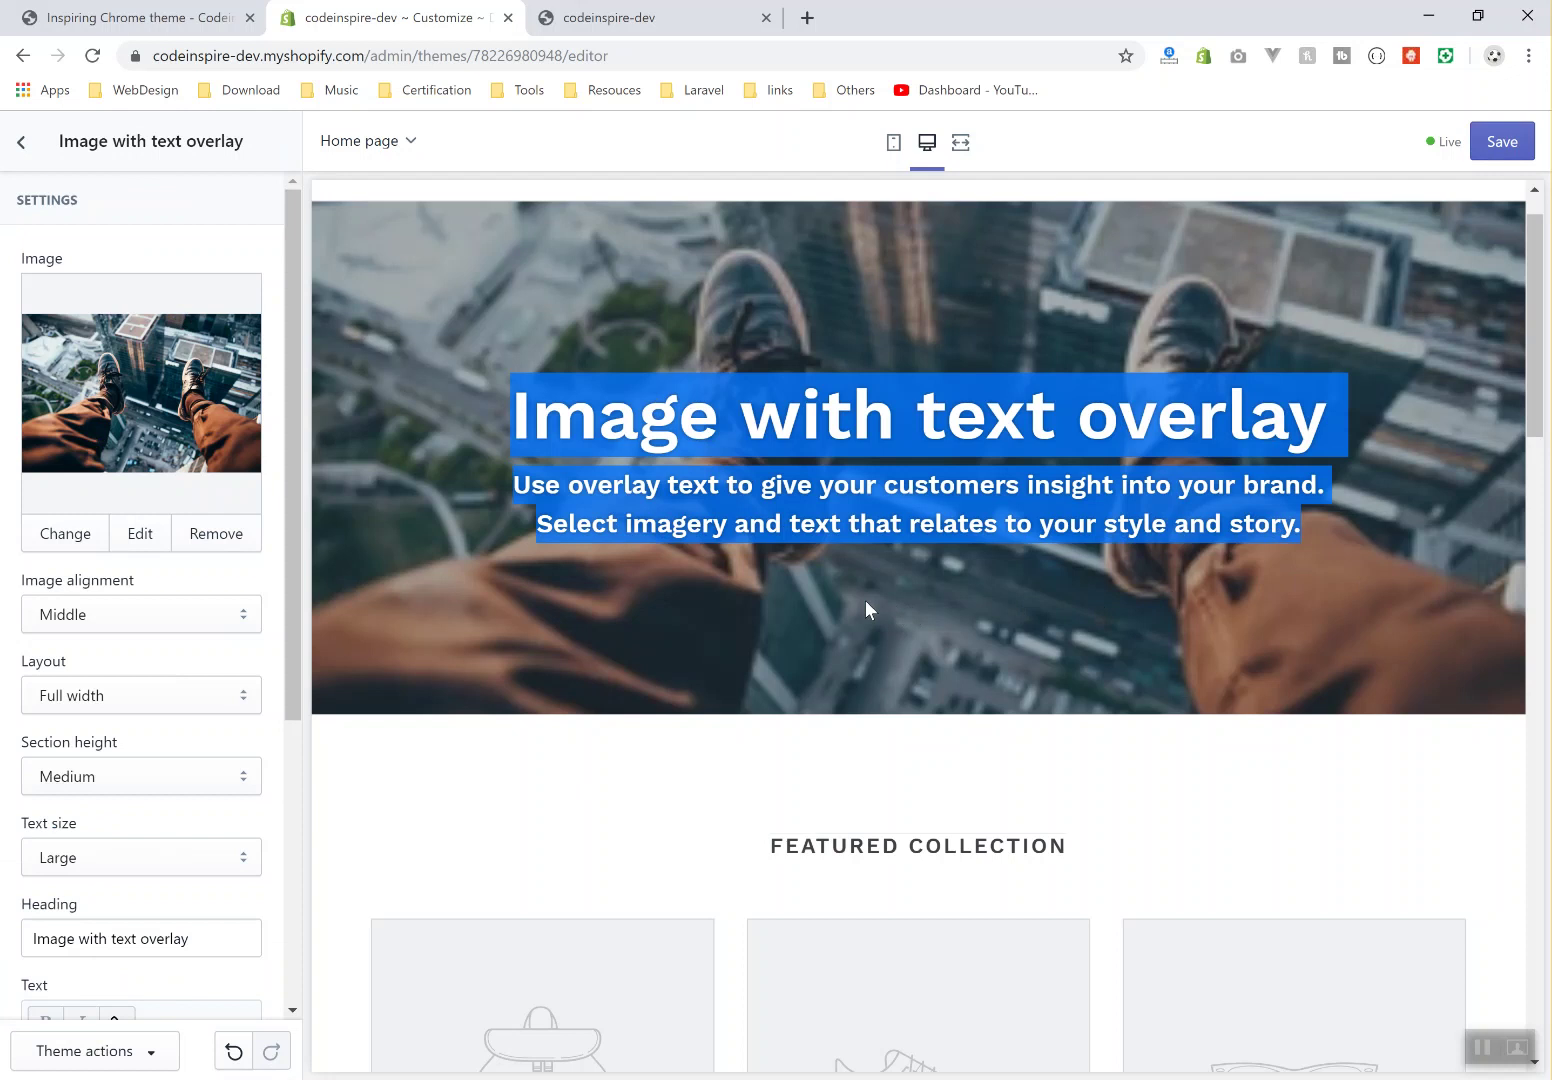
left_click(626, 642)
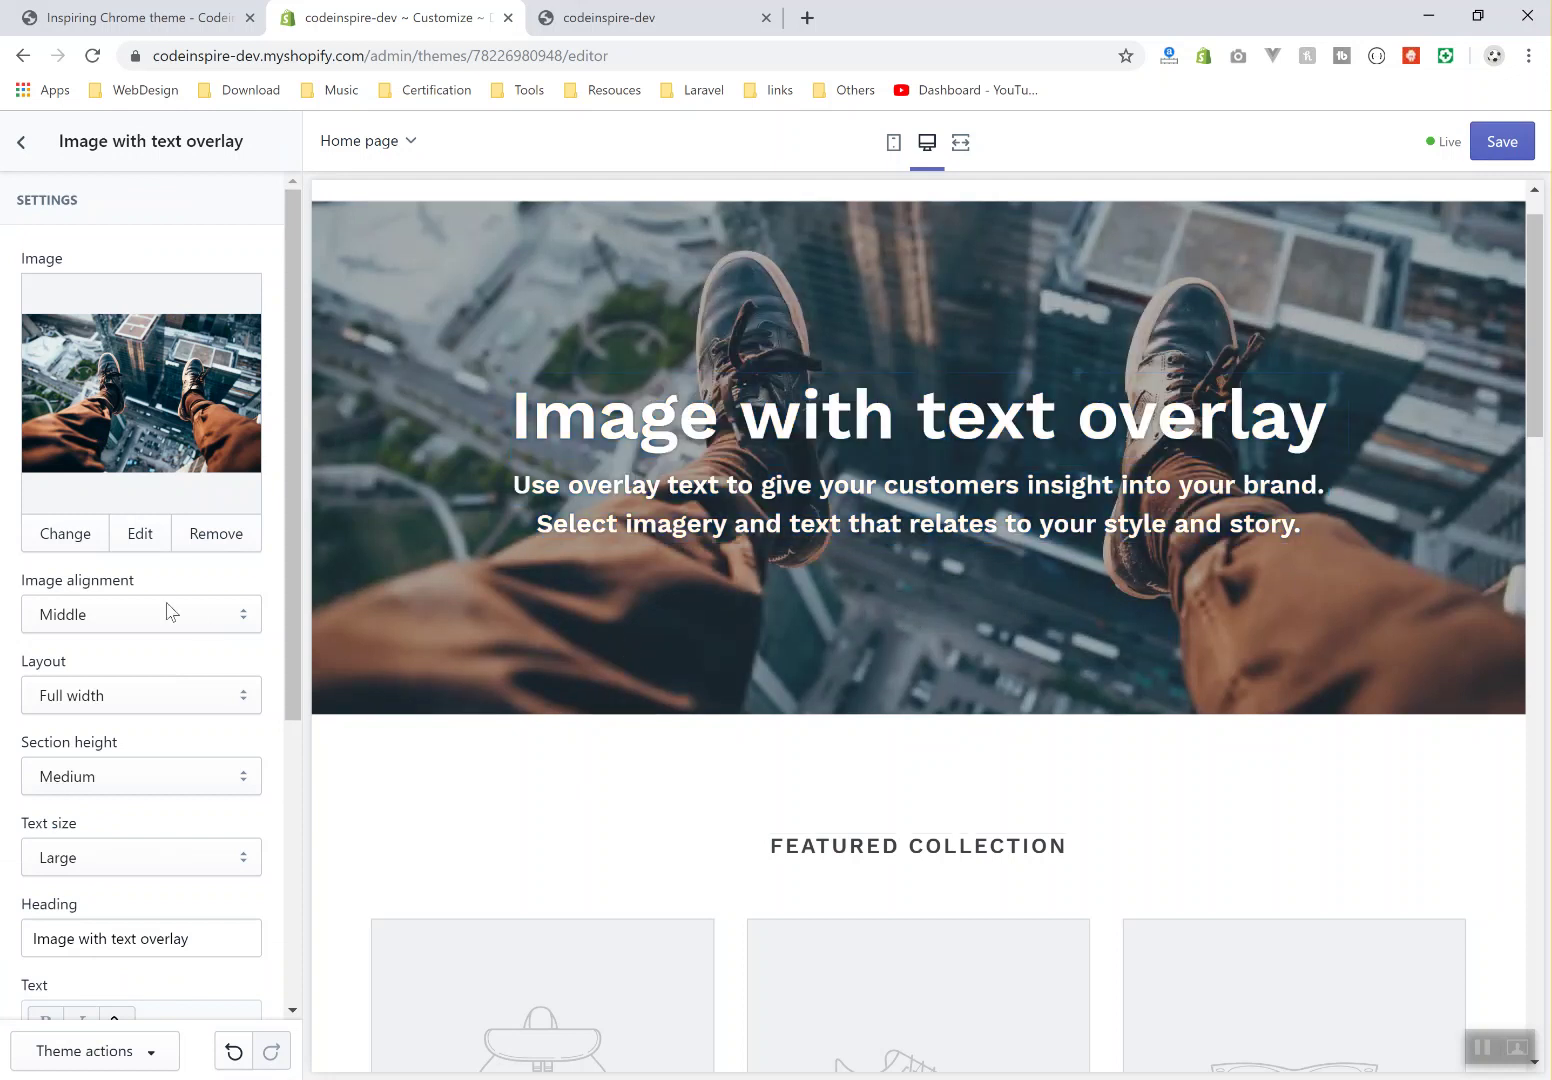
left_click(73, 616)
left_click(86, 718)
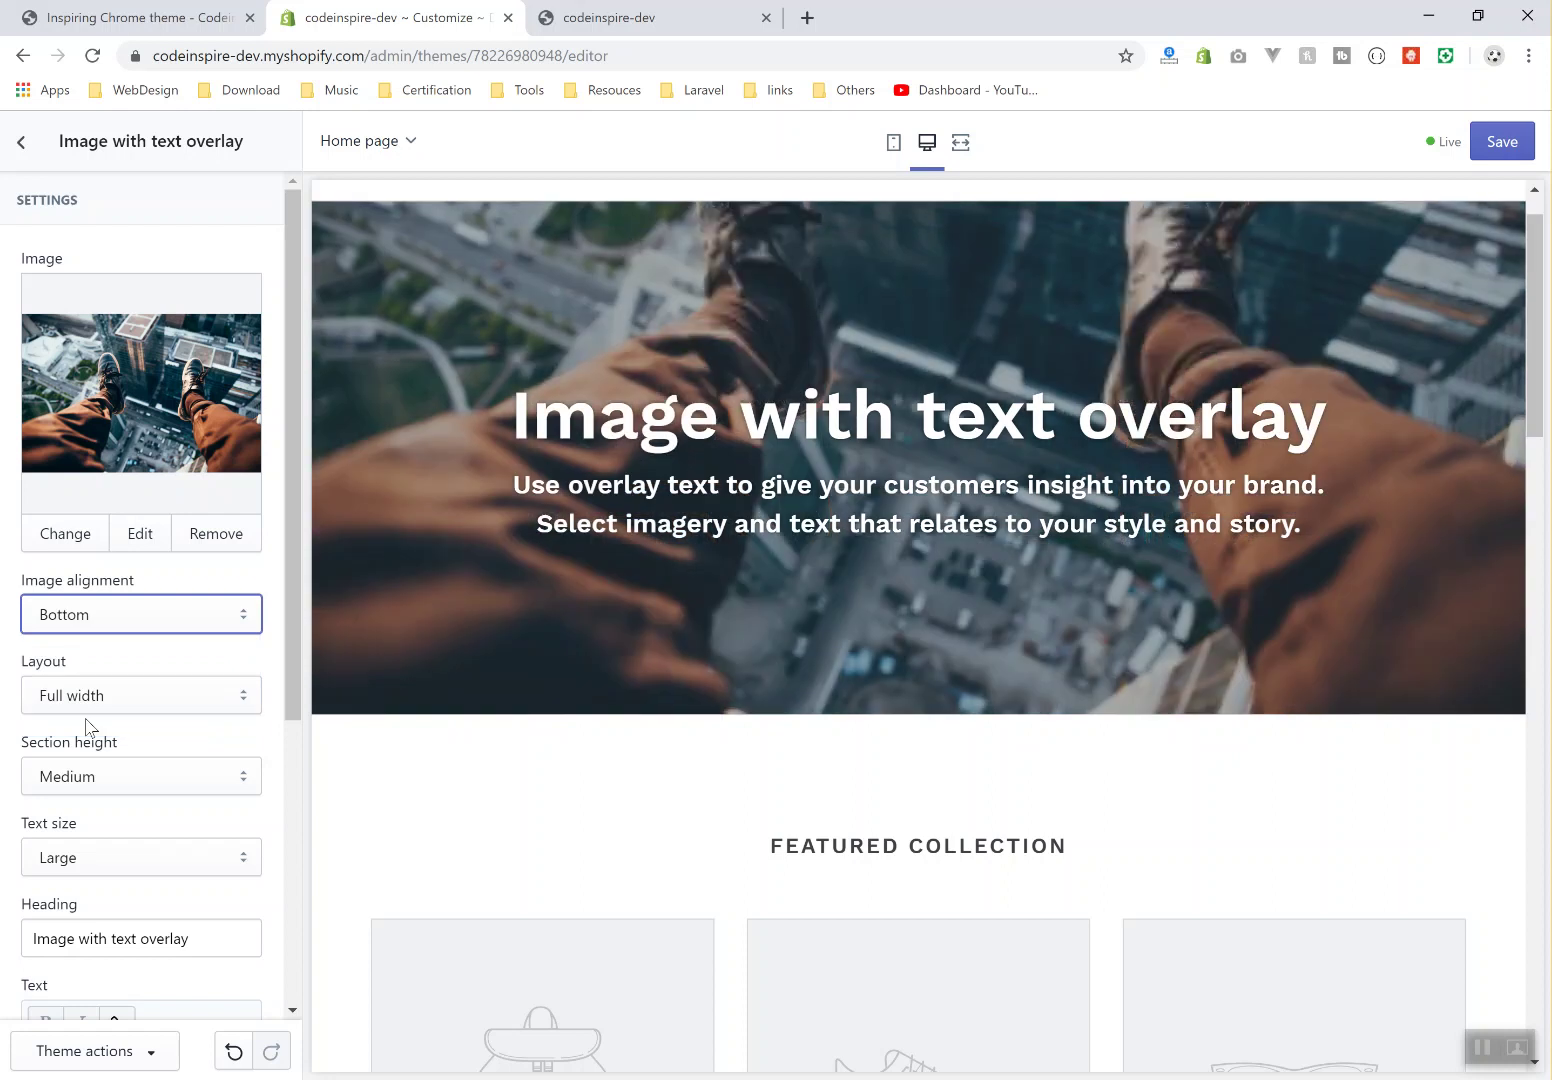
left_click(104, 690)
left_click(107, 630)
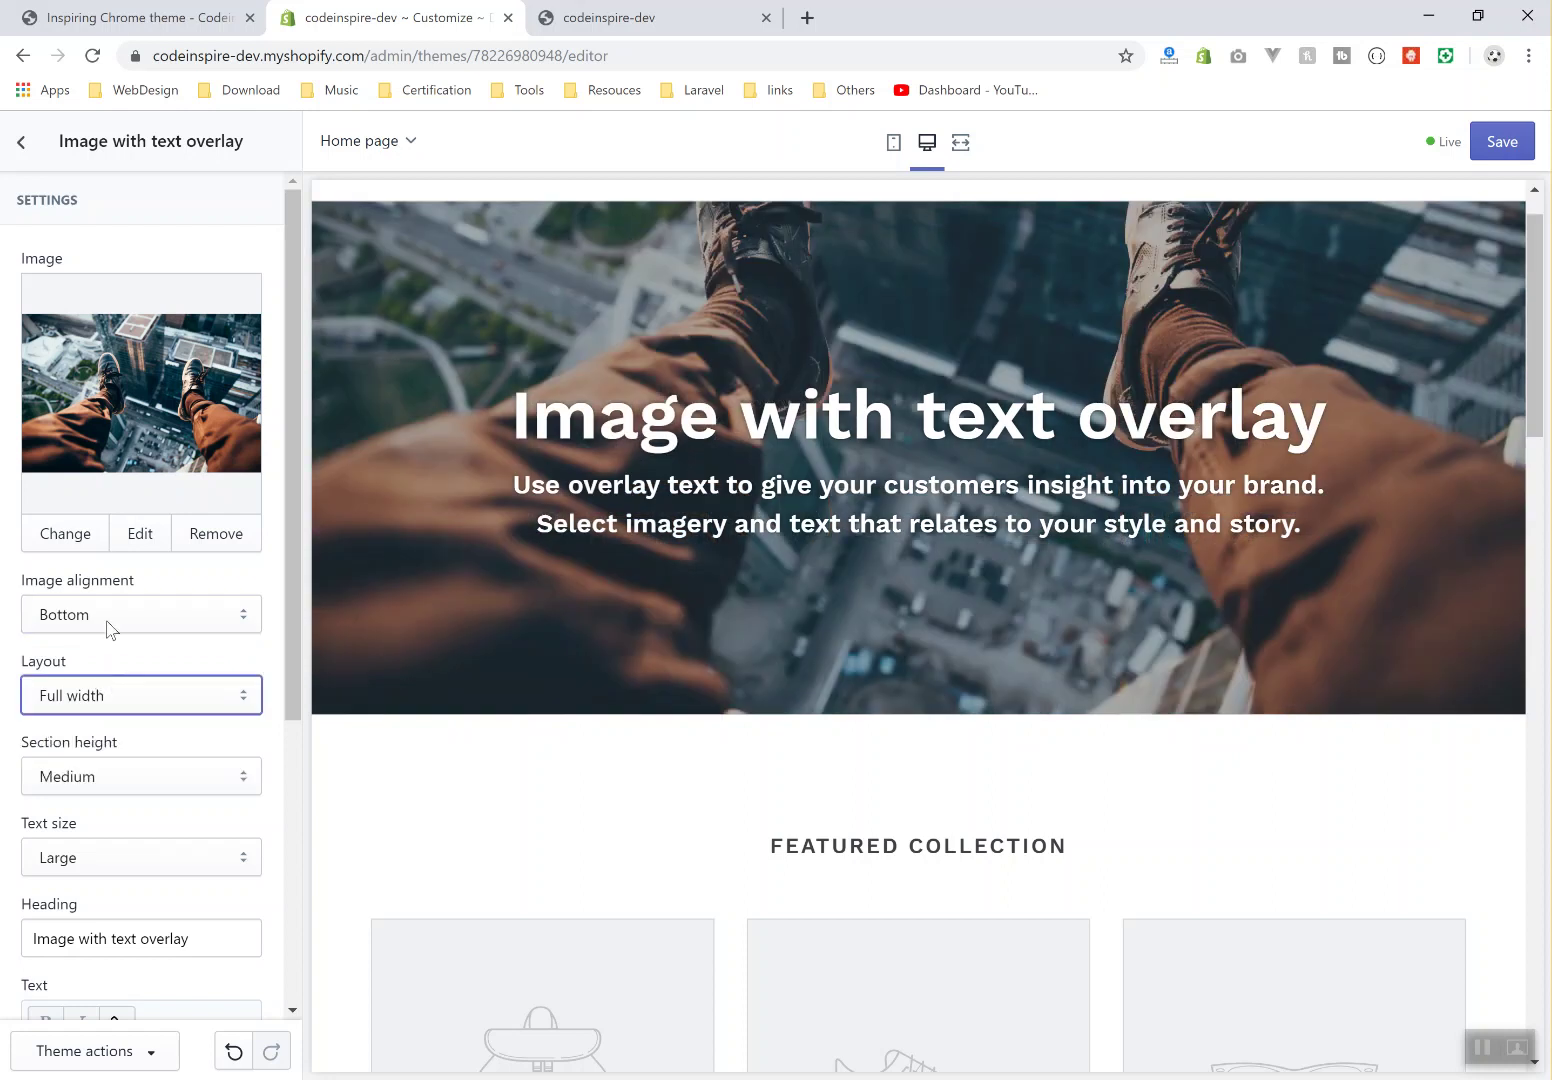
left_click(107, 620)
left_click(85, 684)
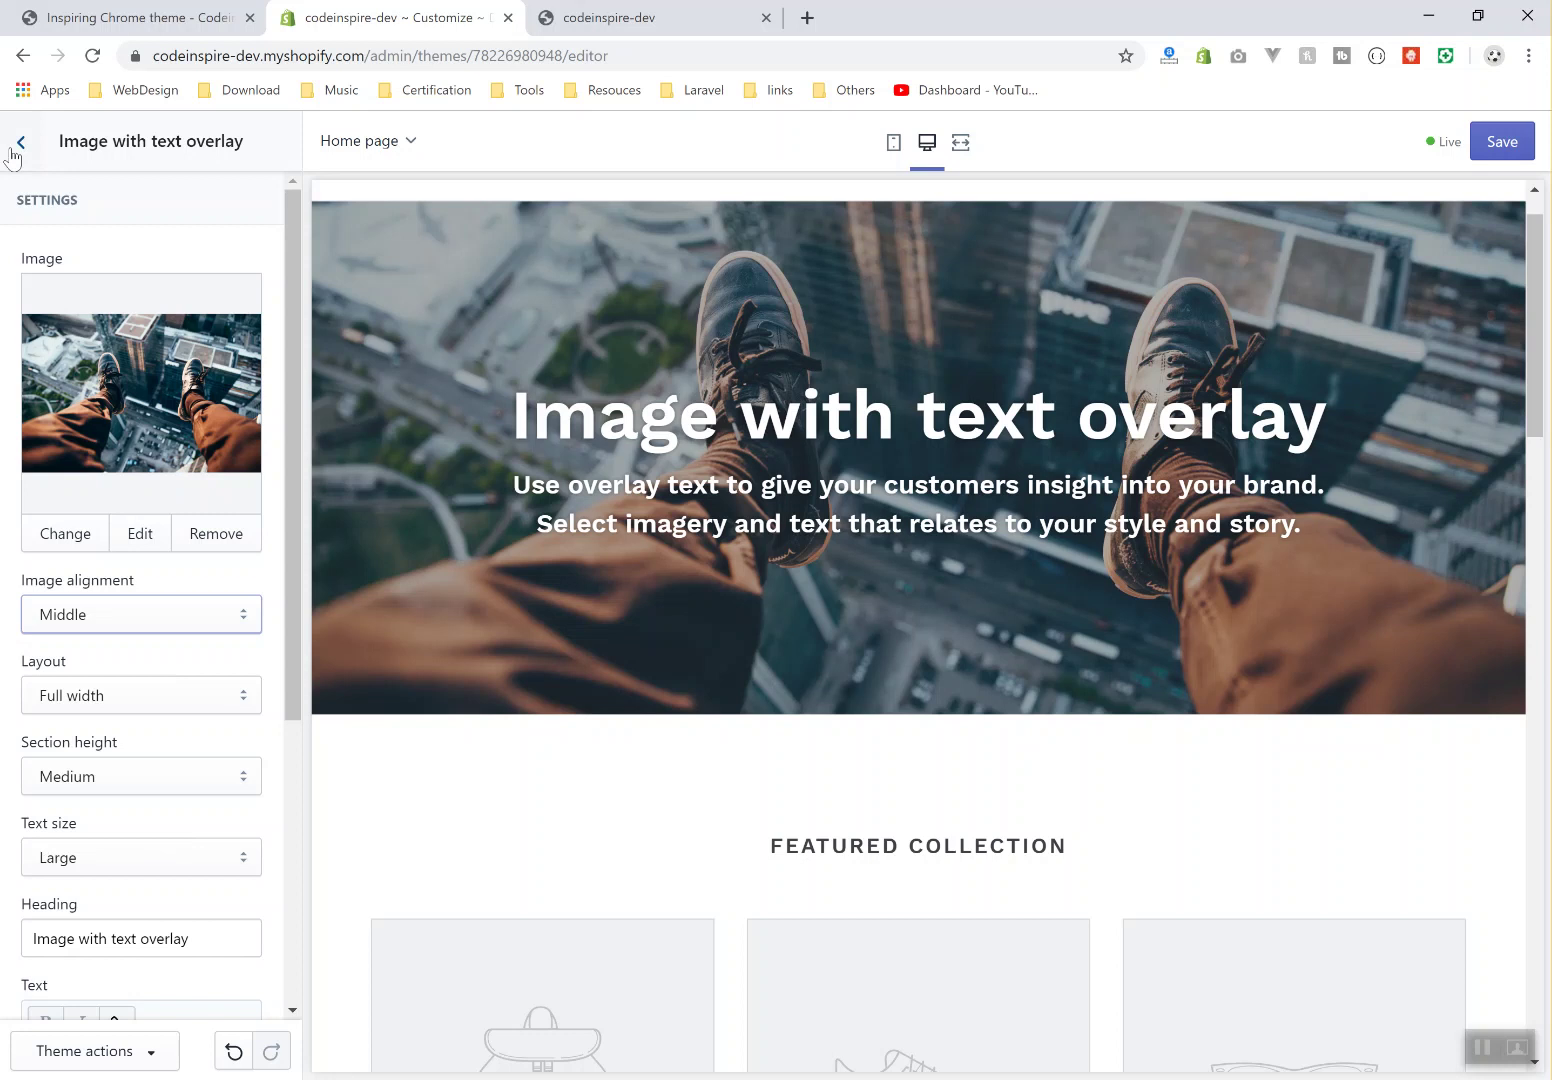
Check that Featured collection uses the Home page collection, leaving it unchanged, and return to sections
left_click(20, 141)
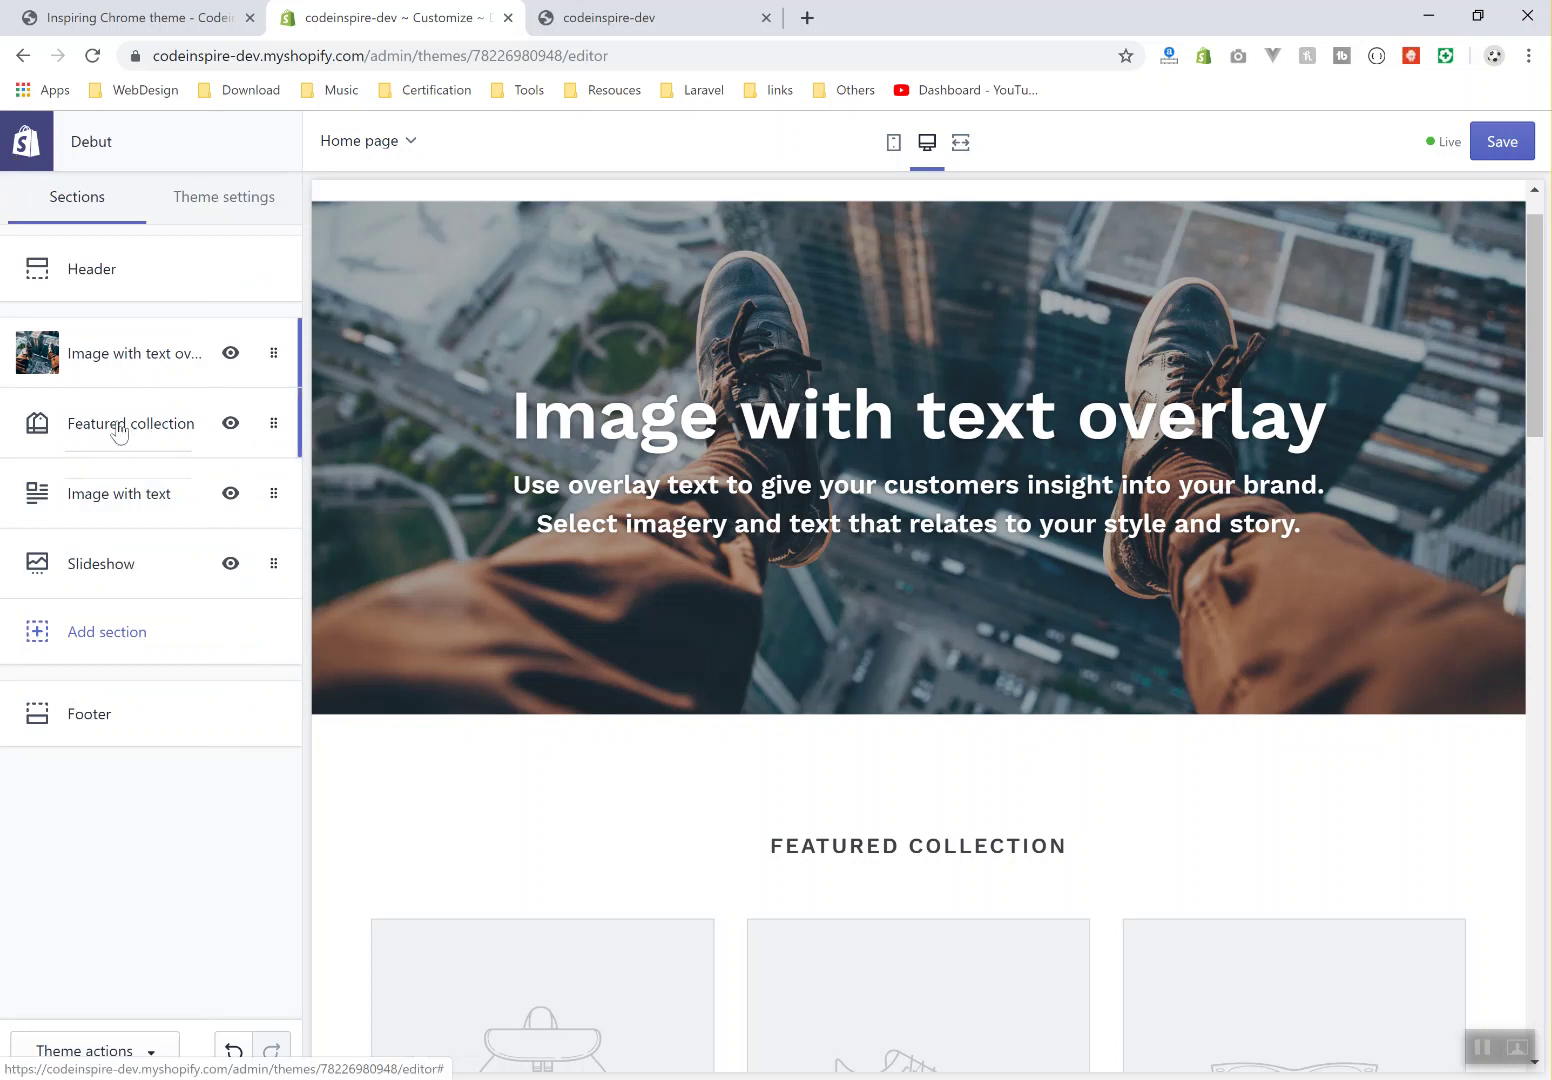
left_click(118, 428)
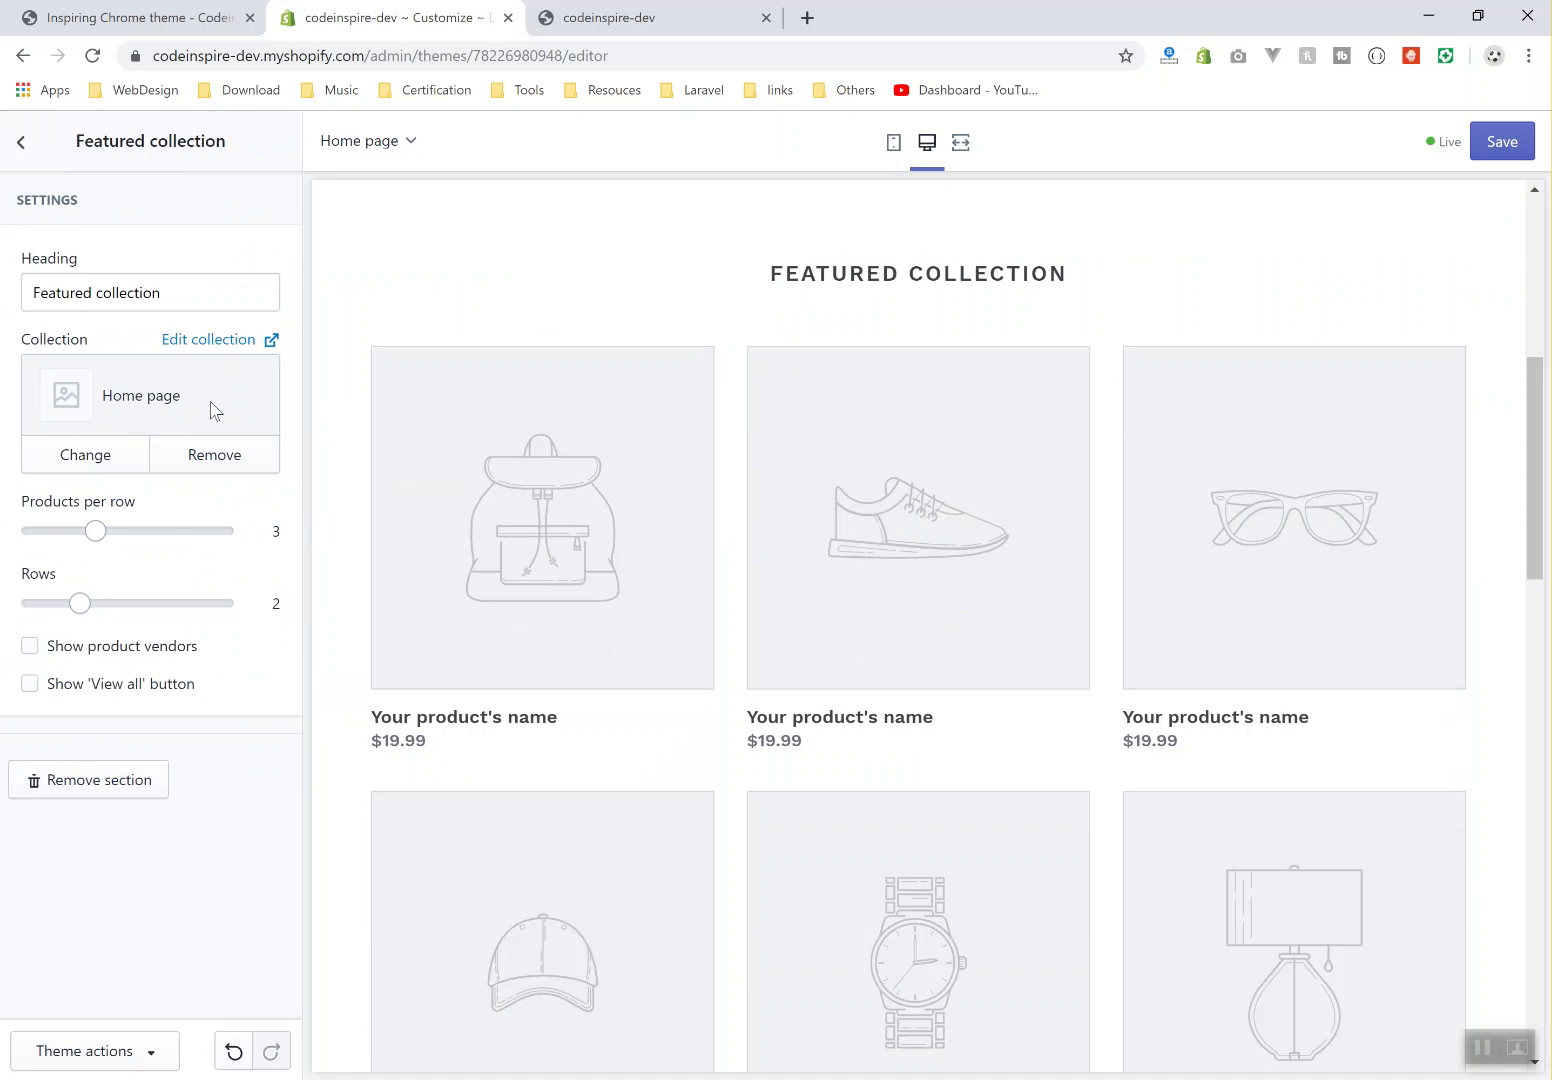
left_click(118, 458)
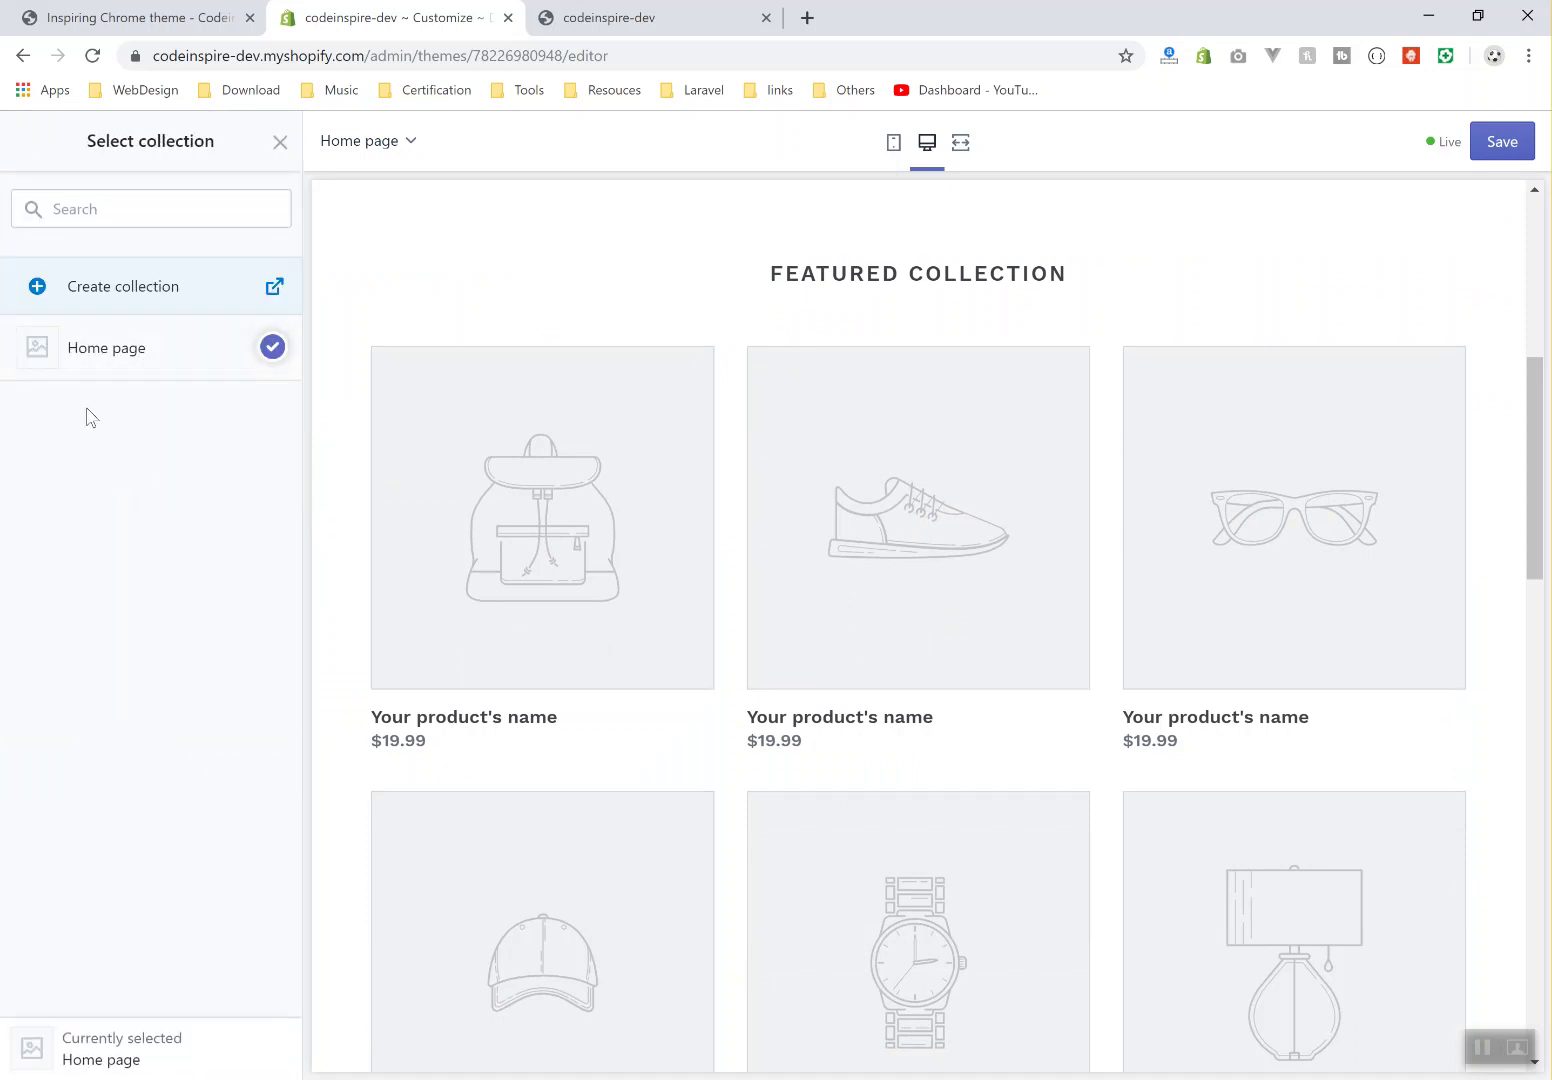
left_click(279, 143)
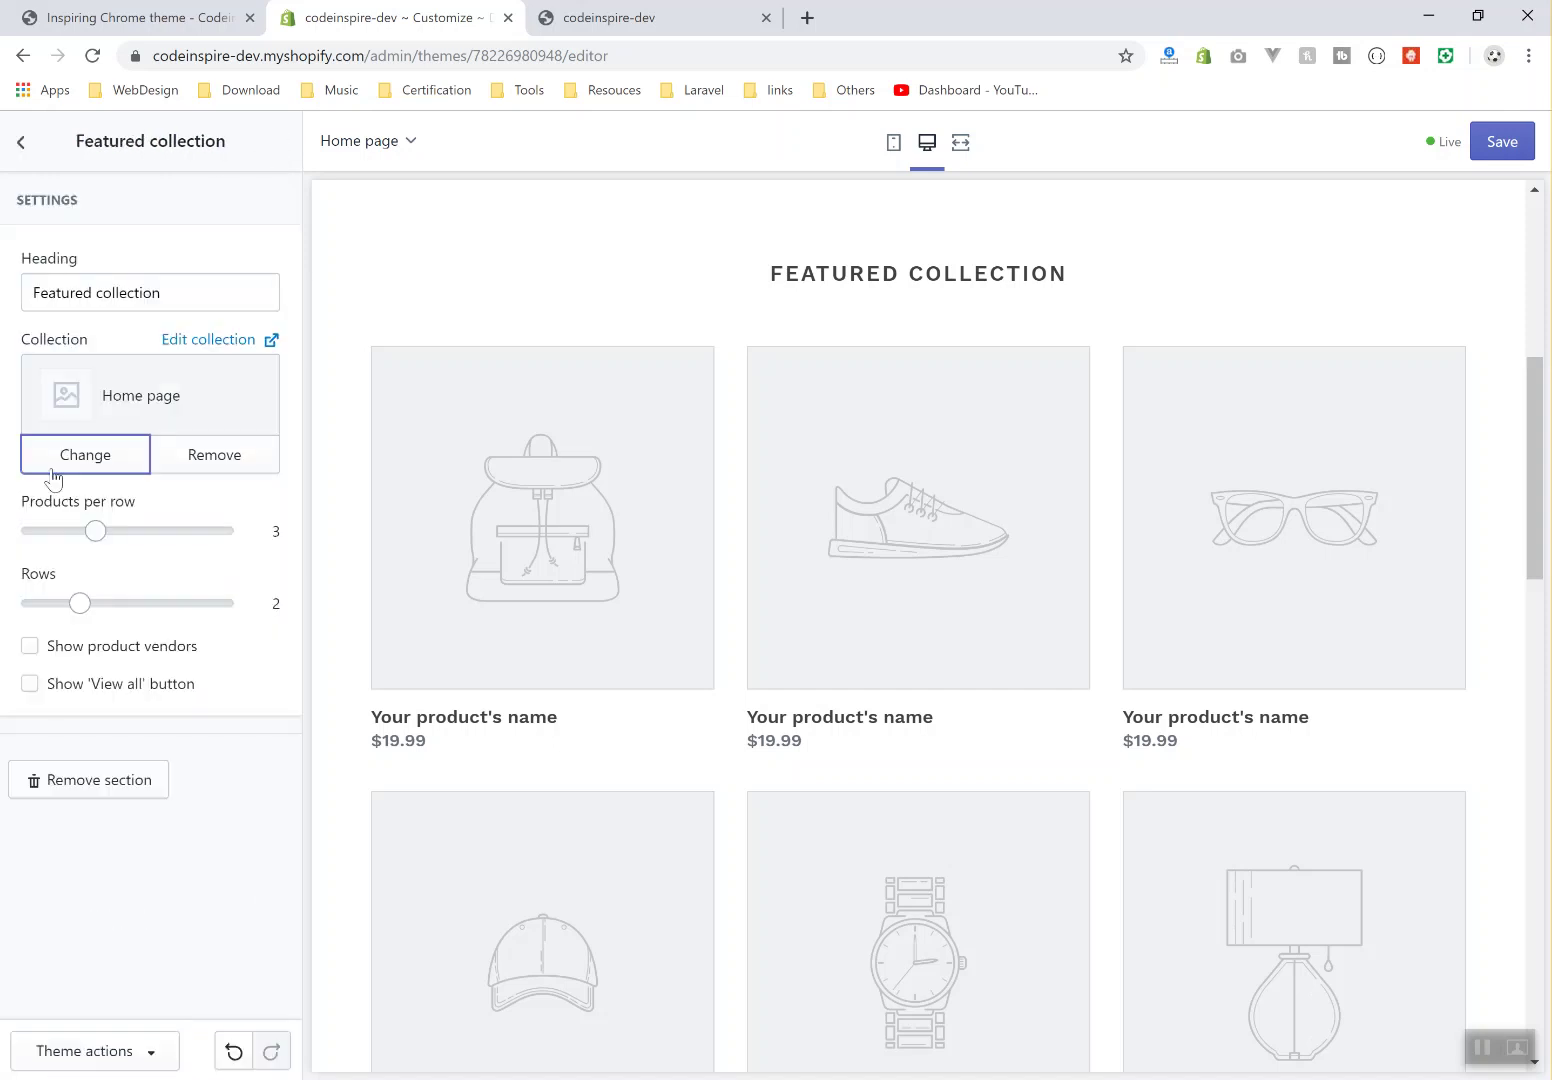
left_click(24, 142)
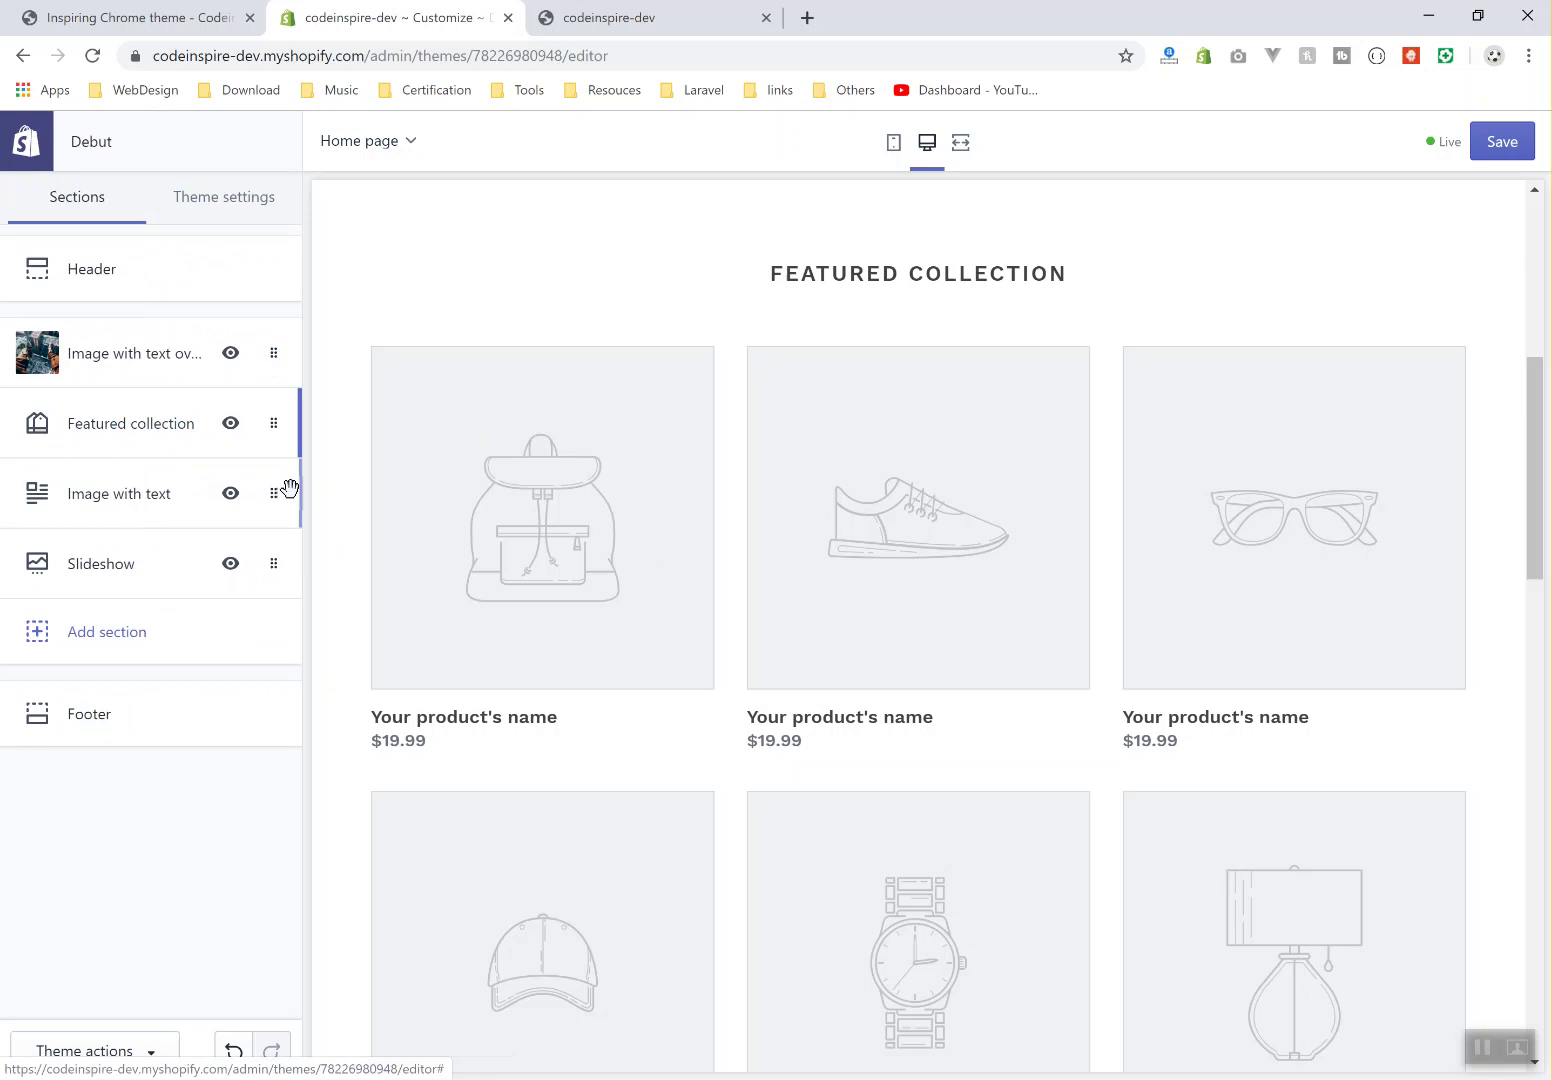
Order the sections Slideshow, Featured collection, Image with text overlay, then Image with text
left_click_drag(284, 492, 277, 423)
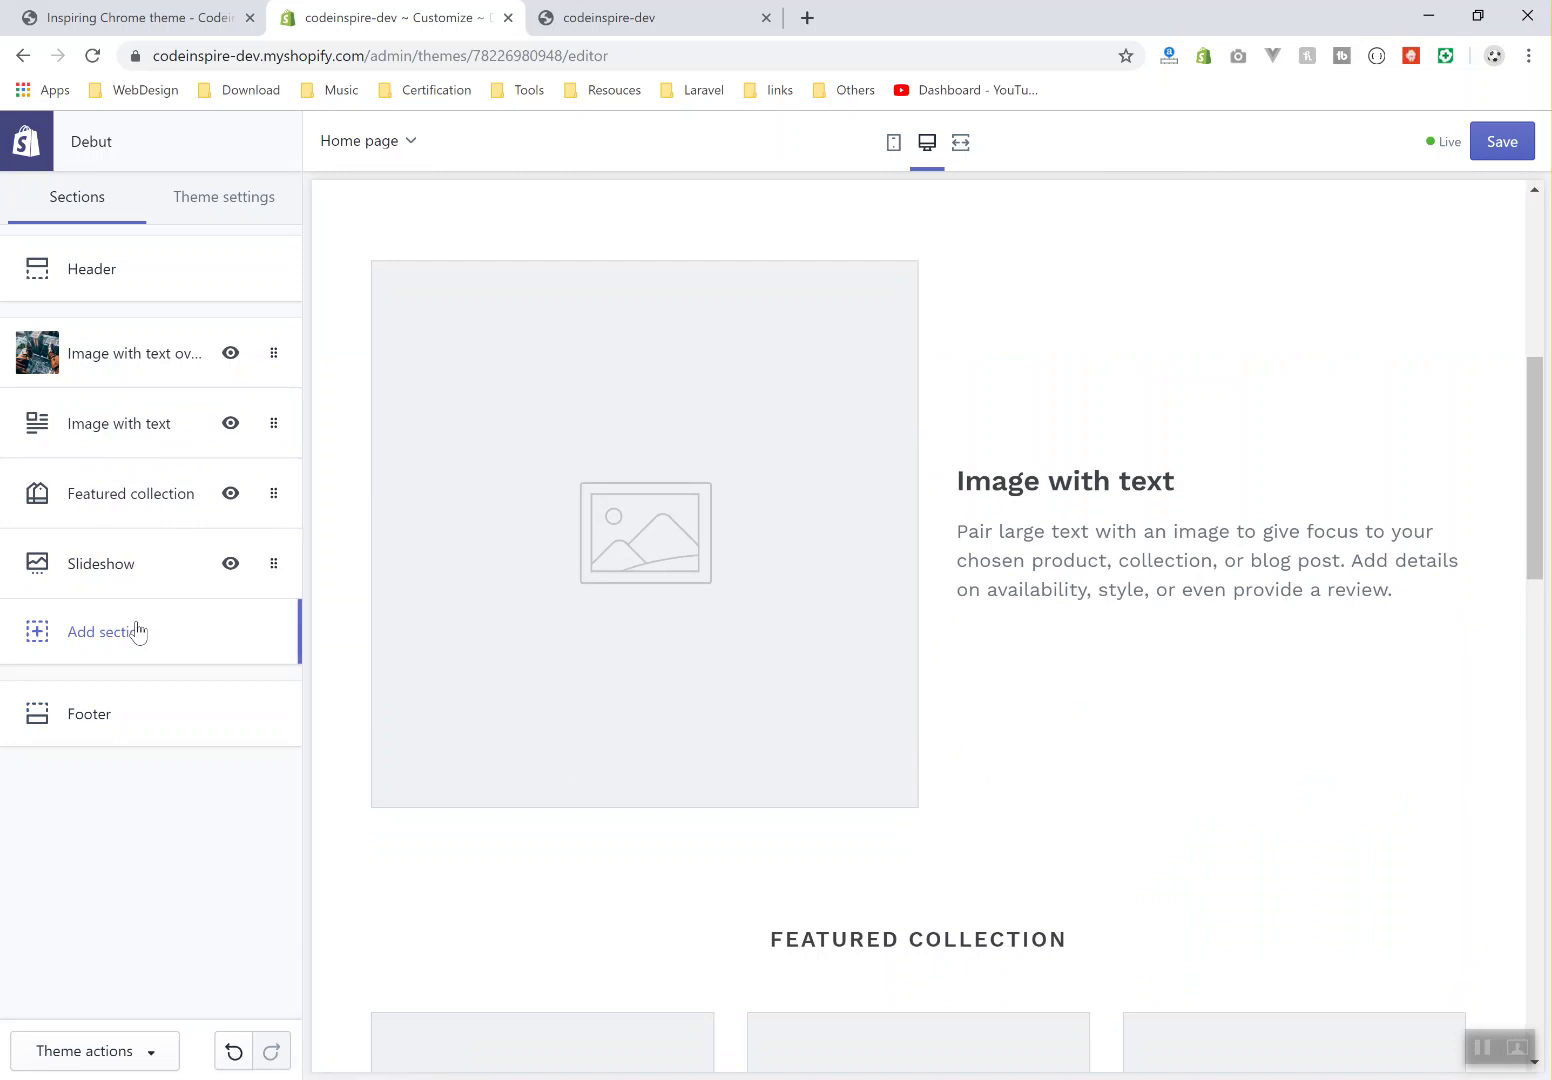
left_click_drag(166, 568, 186, 352)
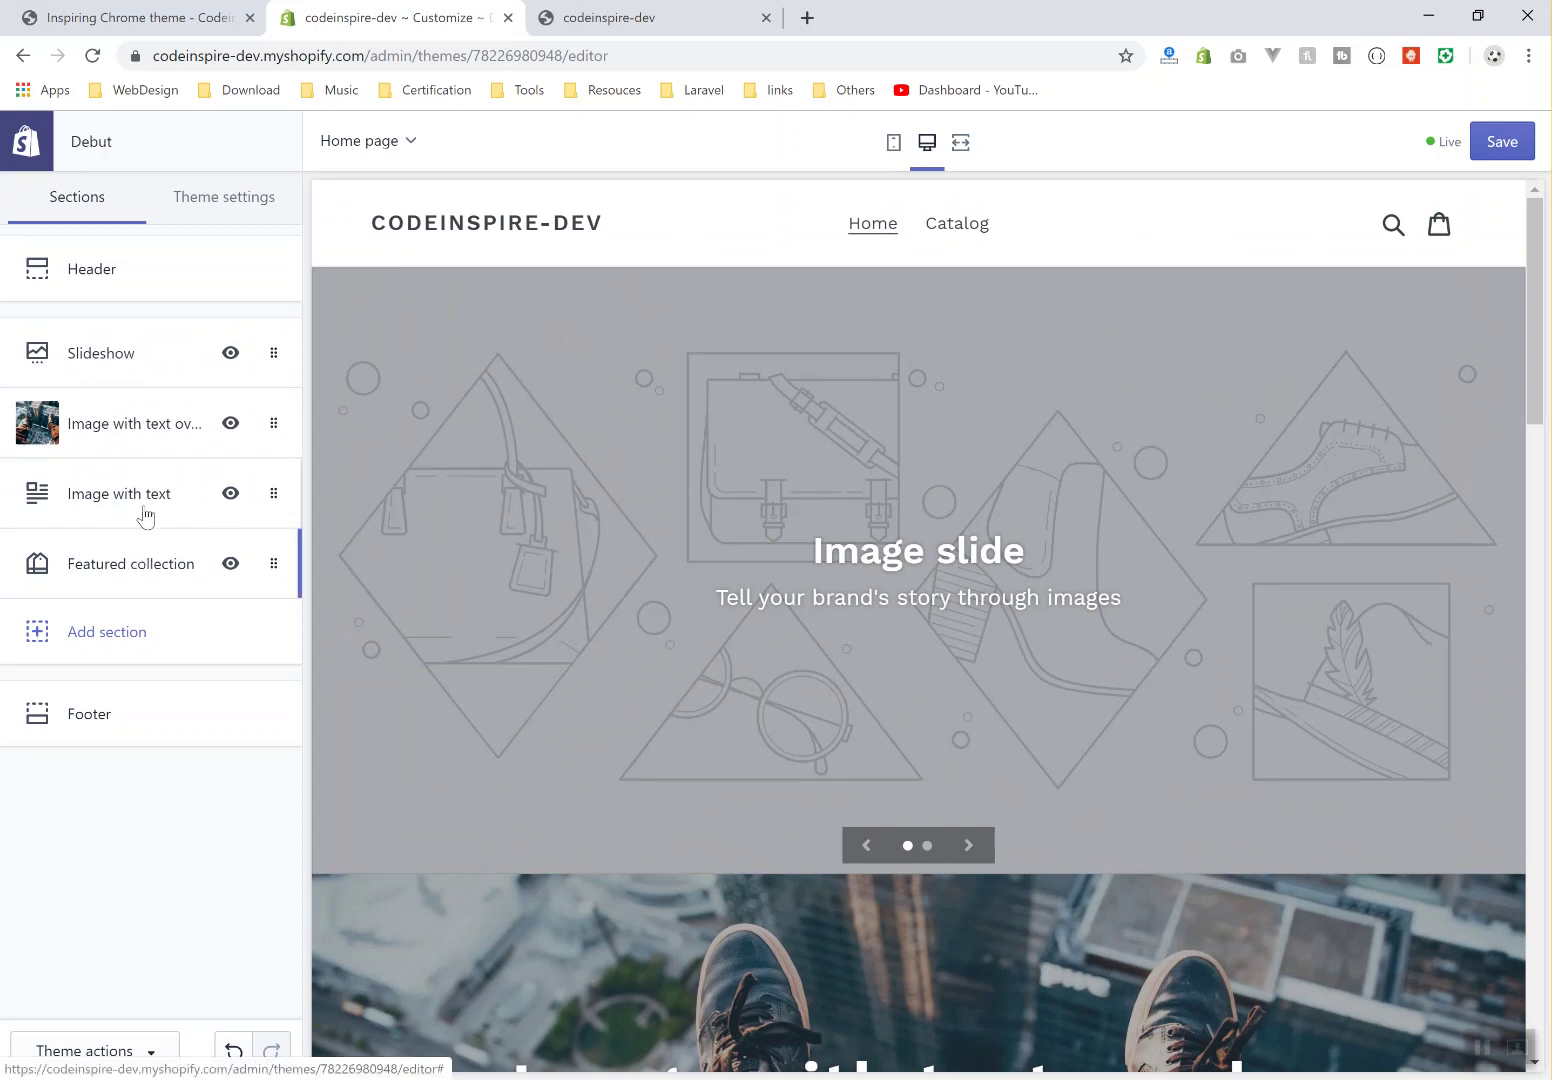
left_click_drag(150, 560, 155, 412)
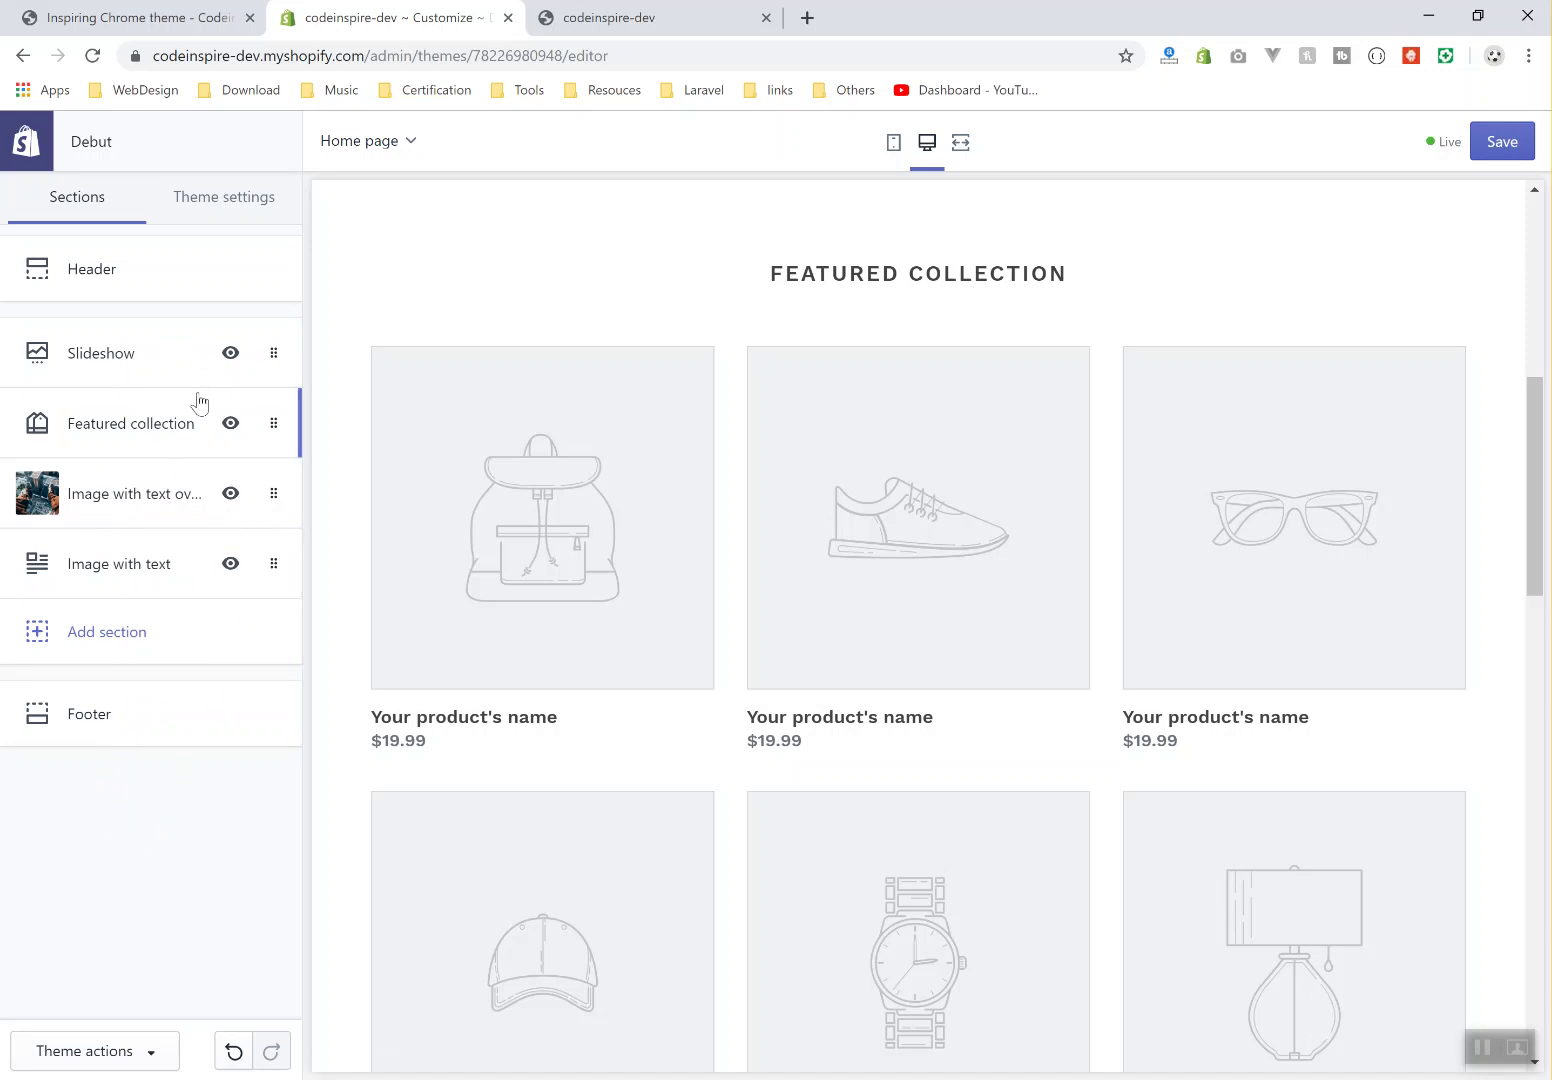
left_click(204, 198)
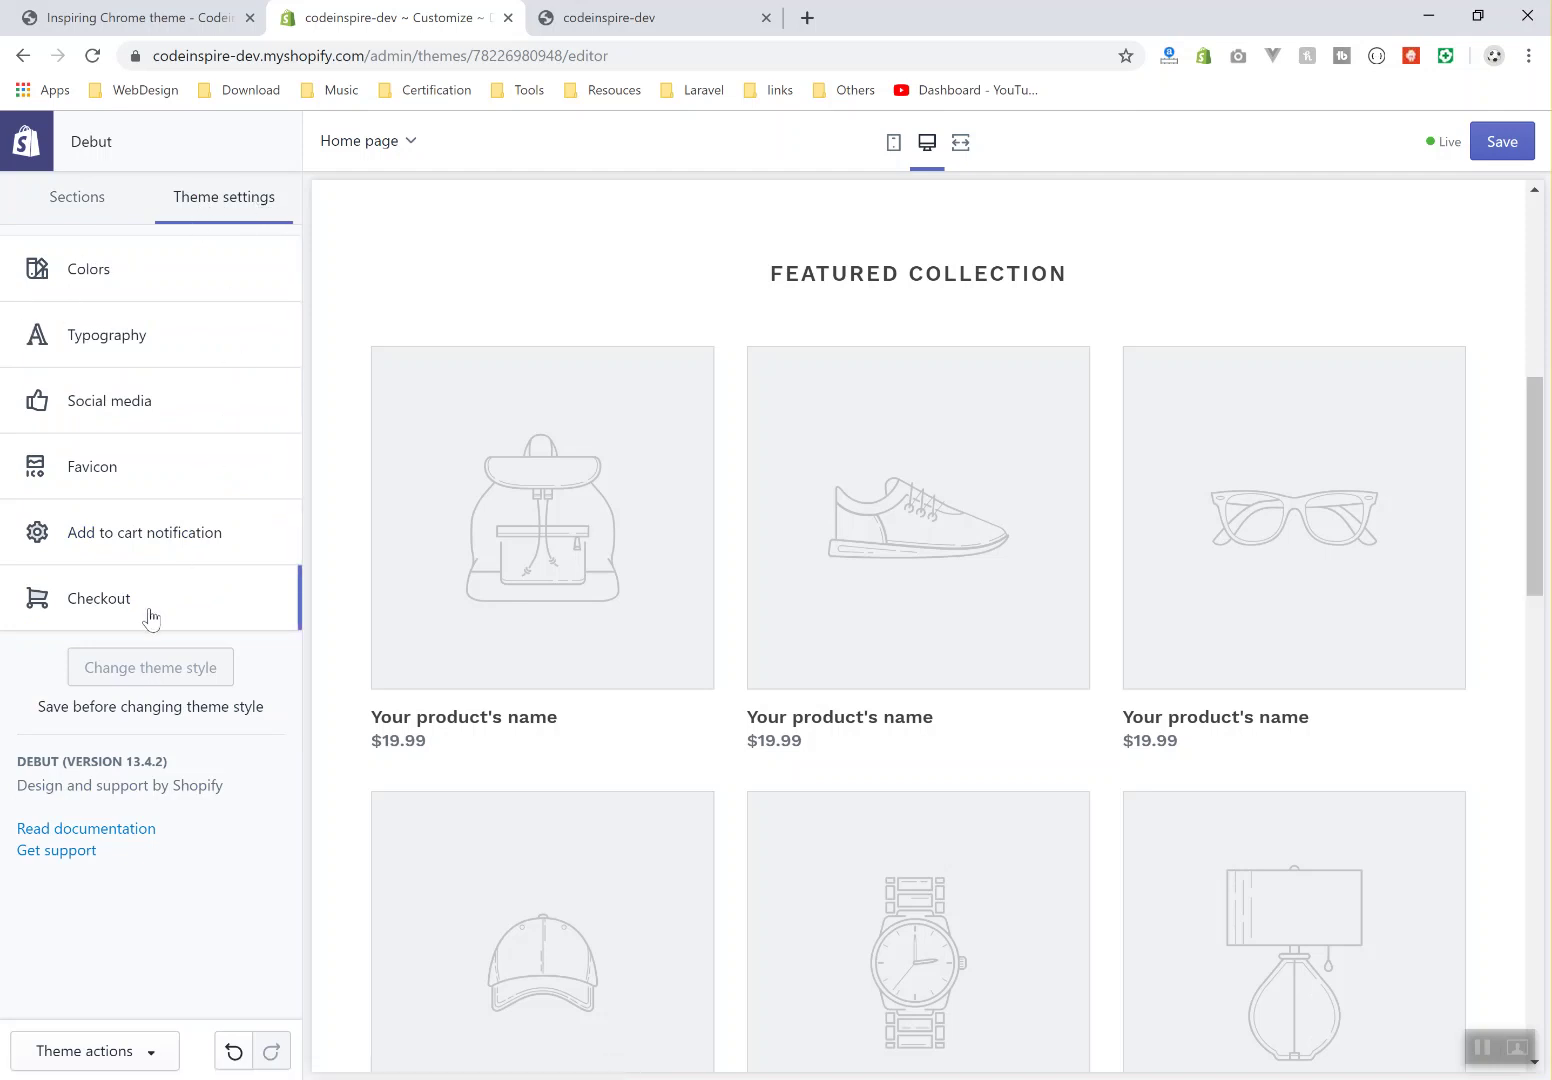
left_click(95, 212)
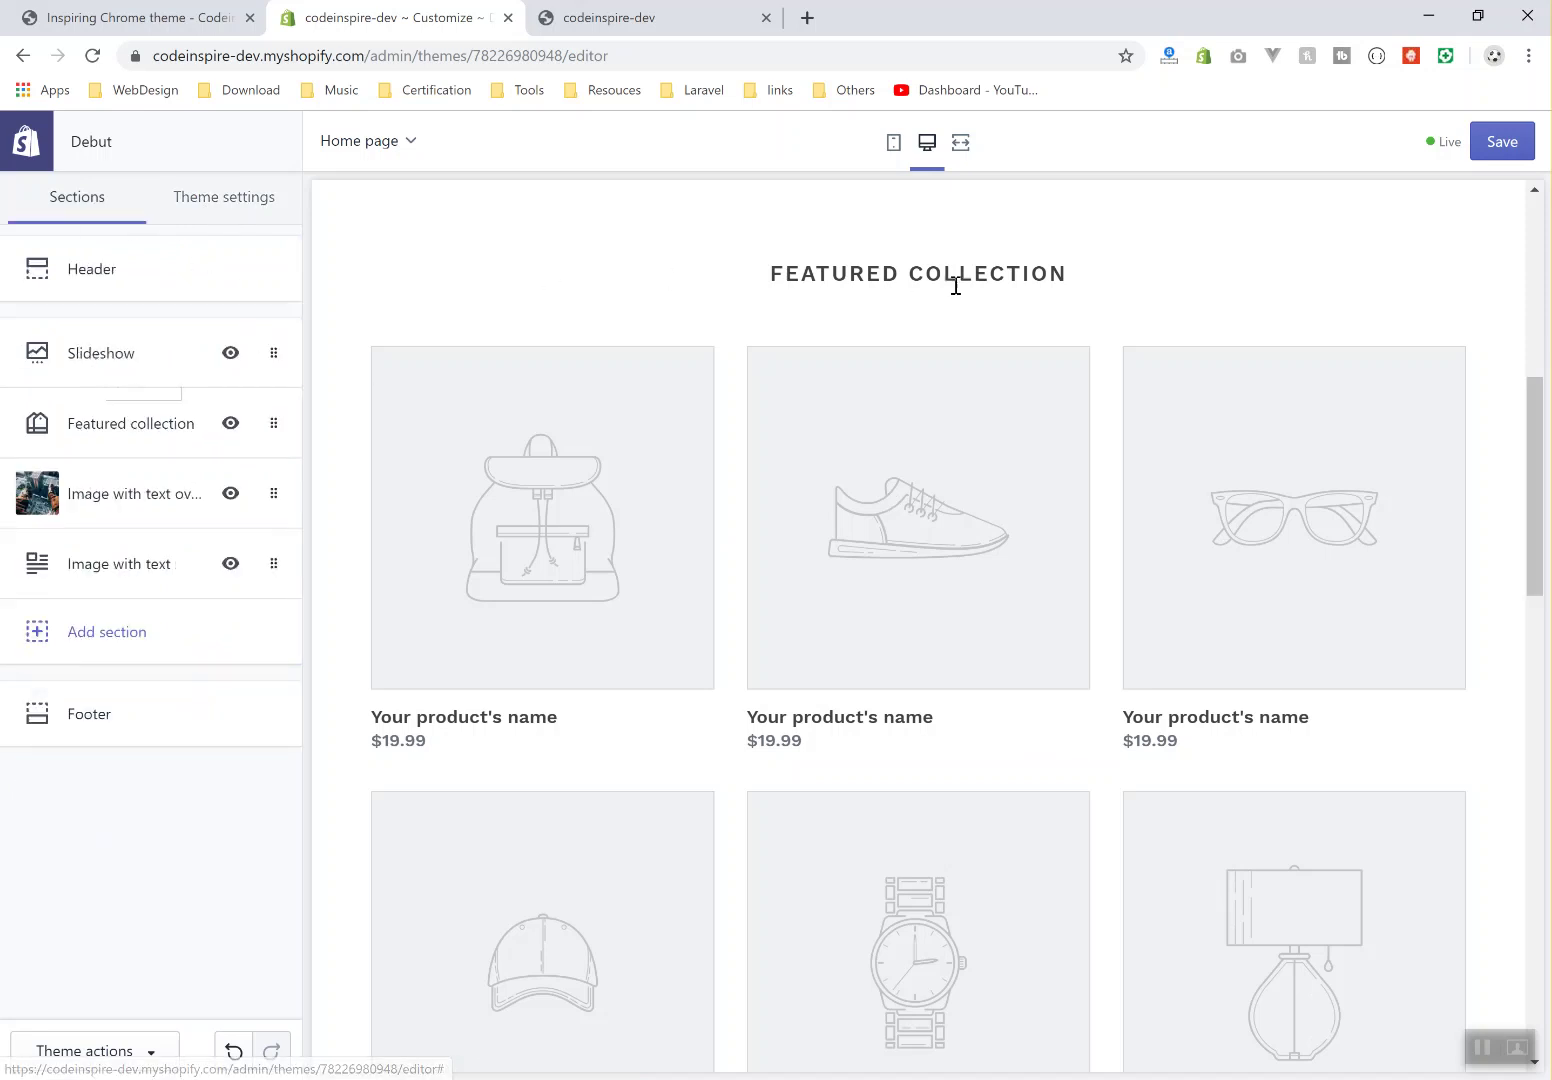
left_click_drag(755, 235, 1417, 769)
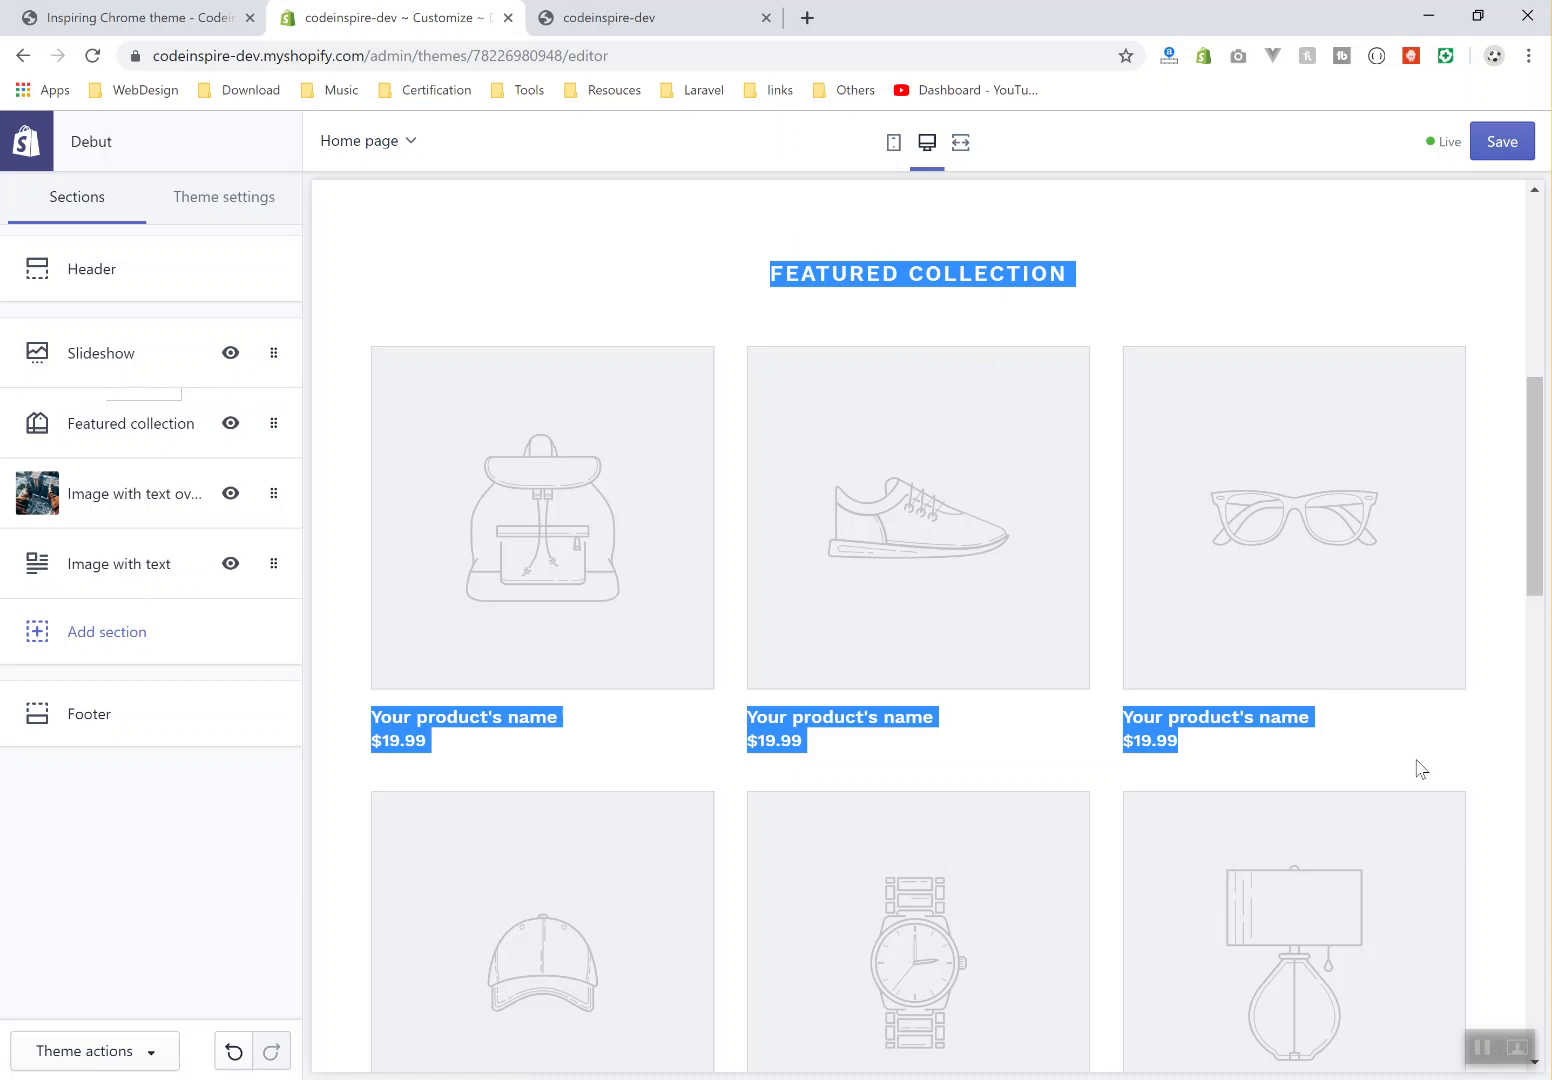
left_click(117, 568)
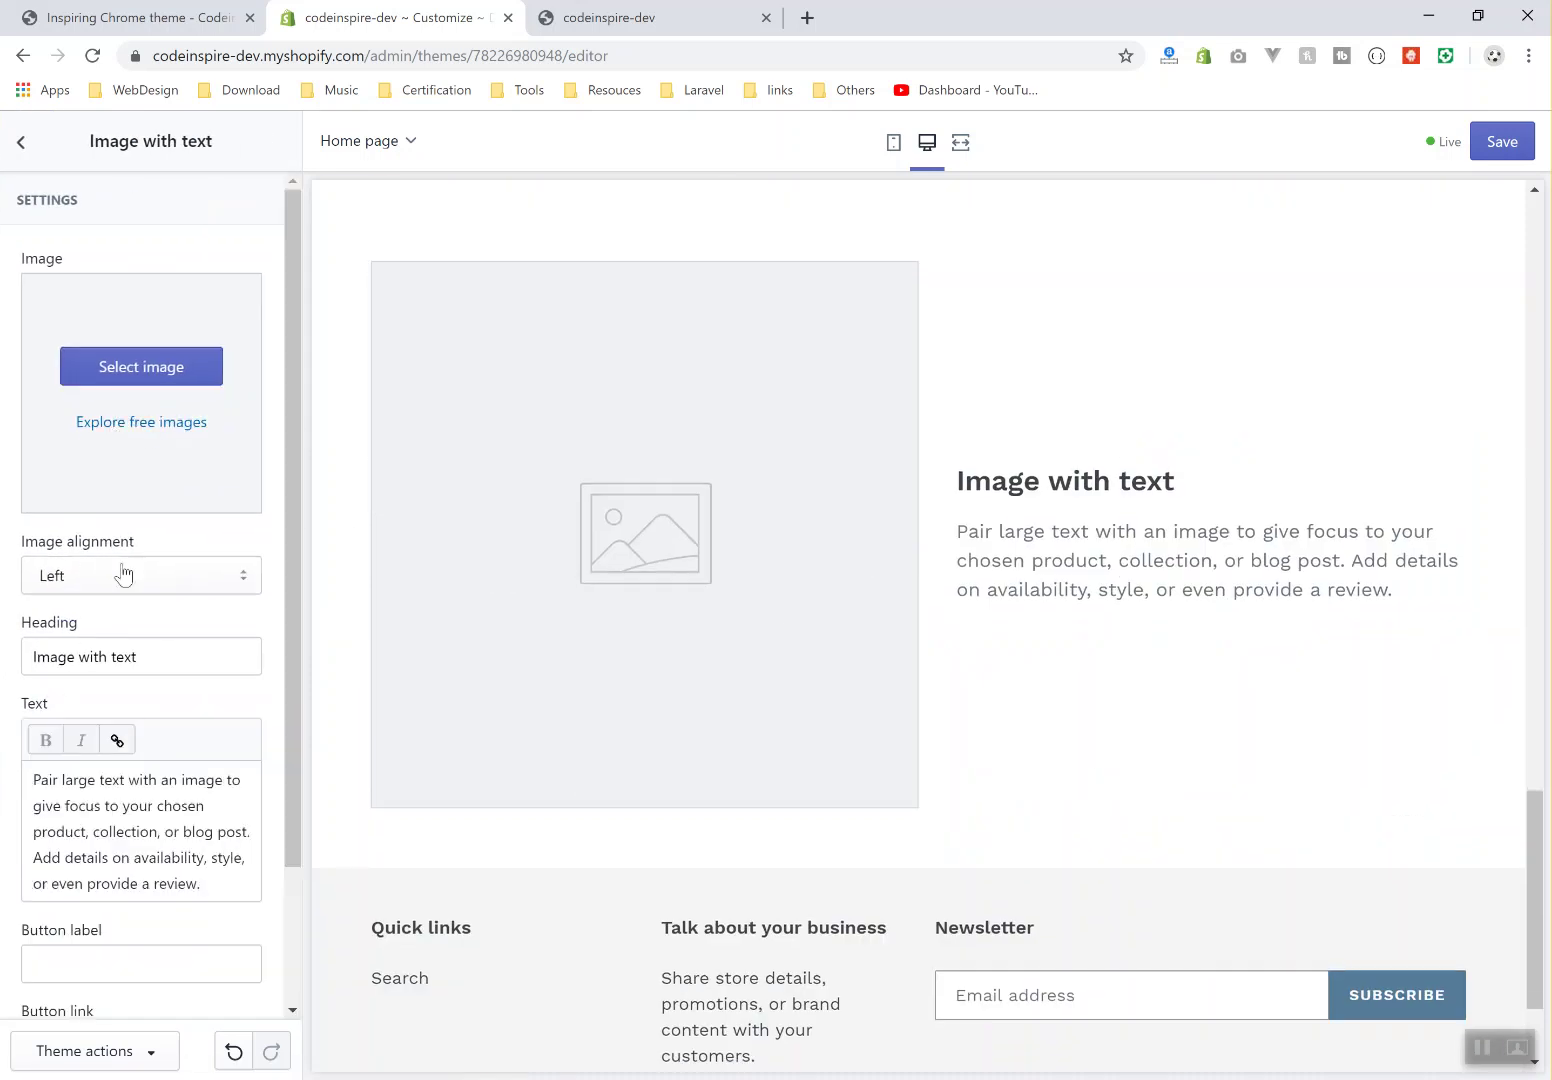
left_click_drag(997, 316, 1373, 655)
left_click(20, 141)
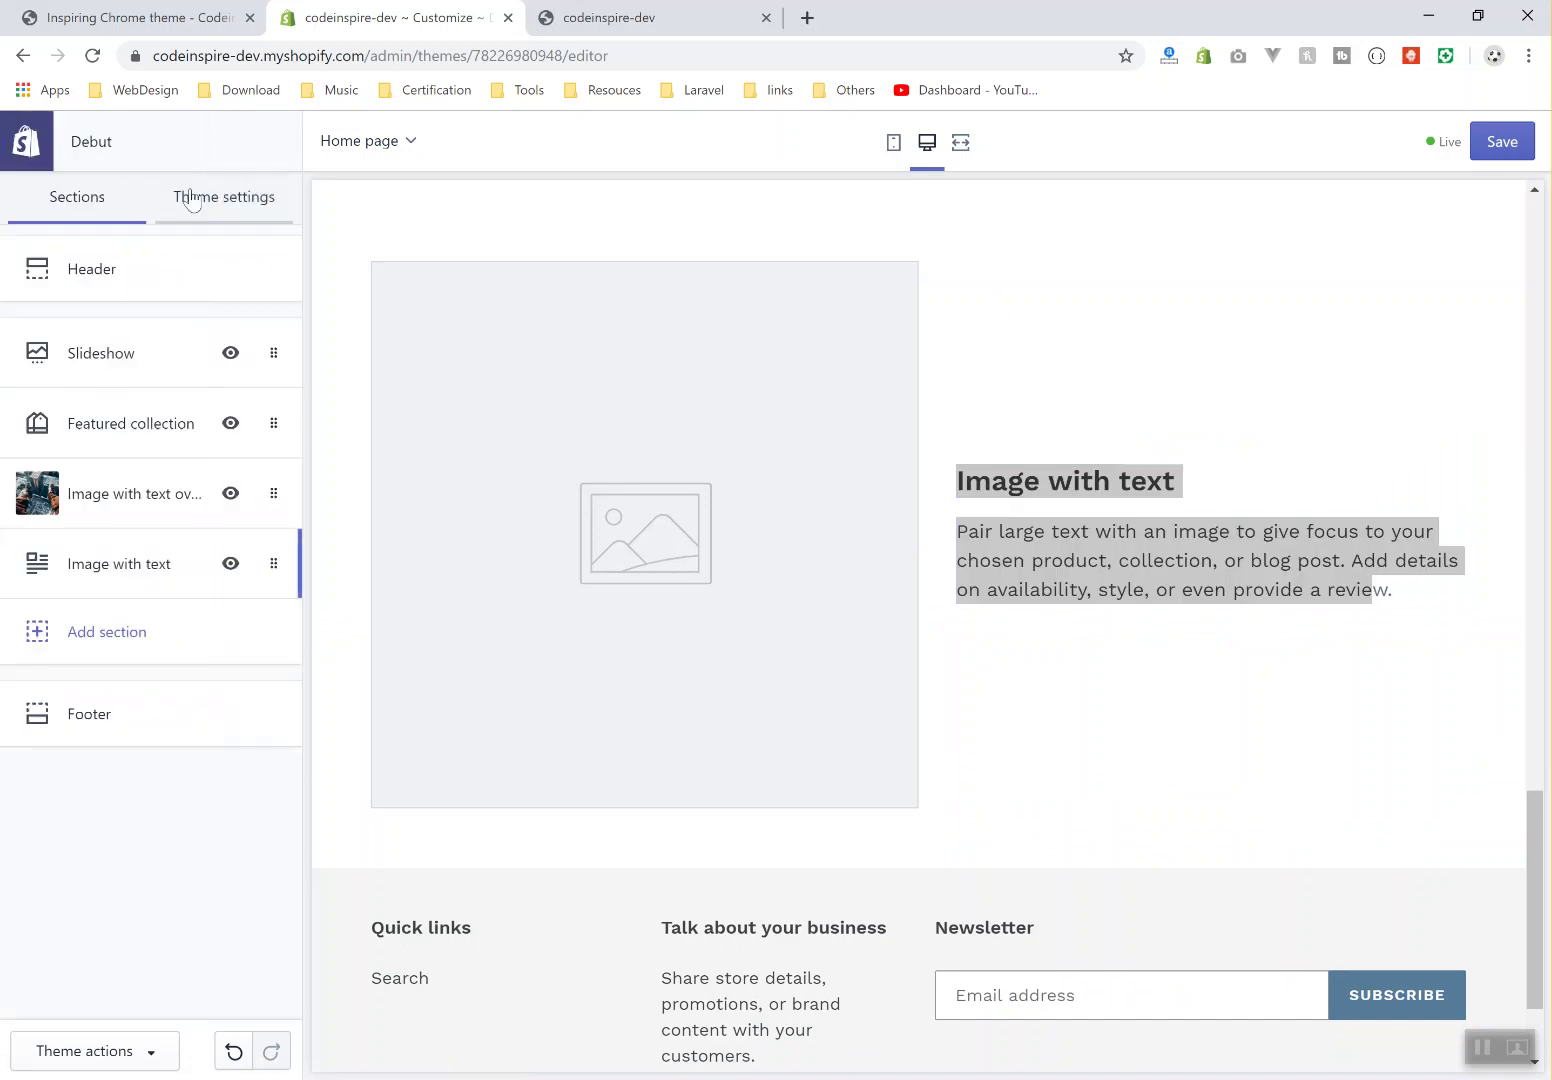
Go to Theme settings and bring up the Colors settings
left_click(212, 205)
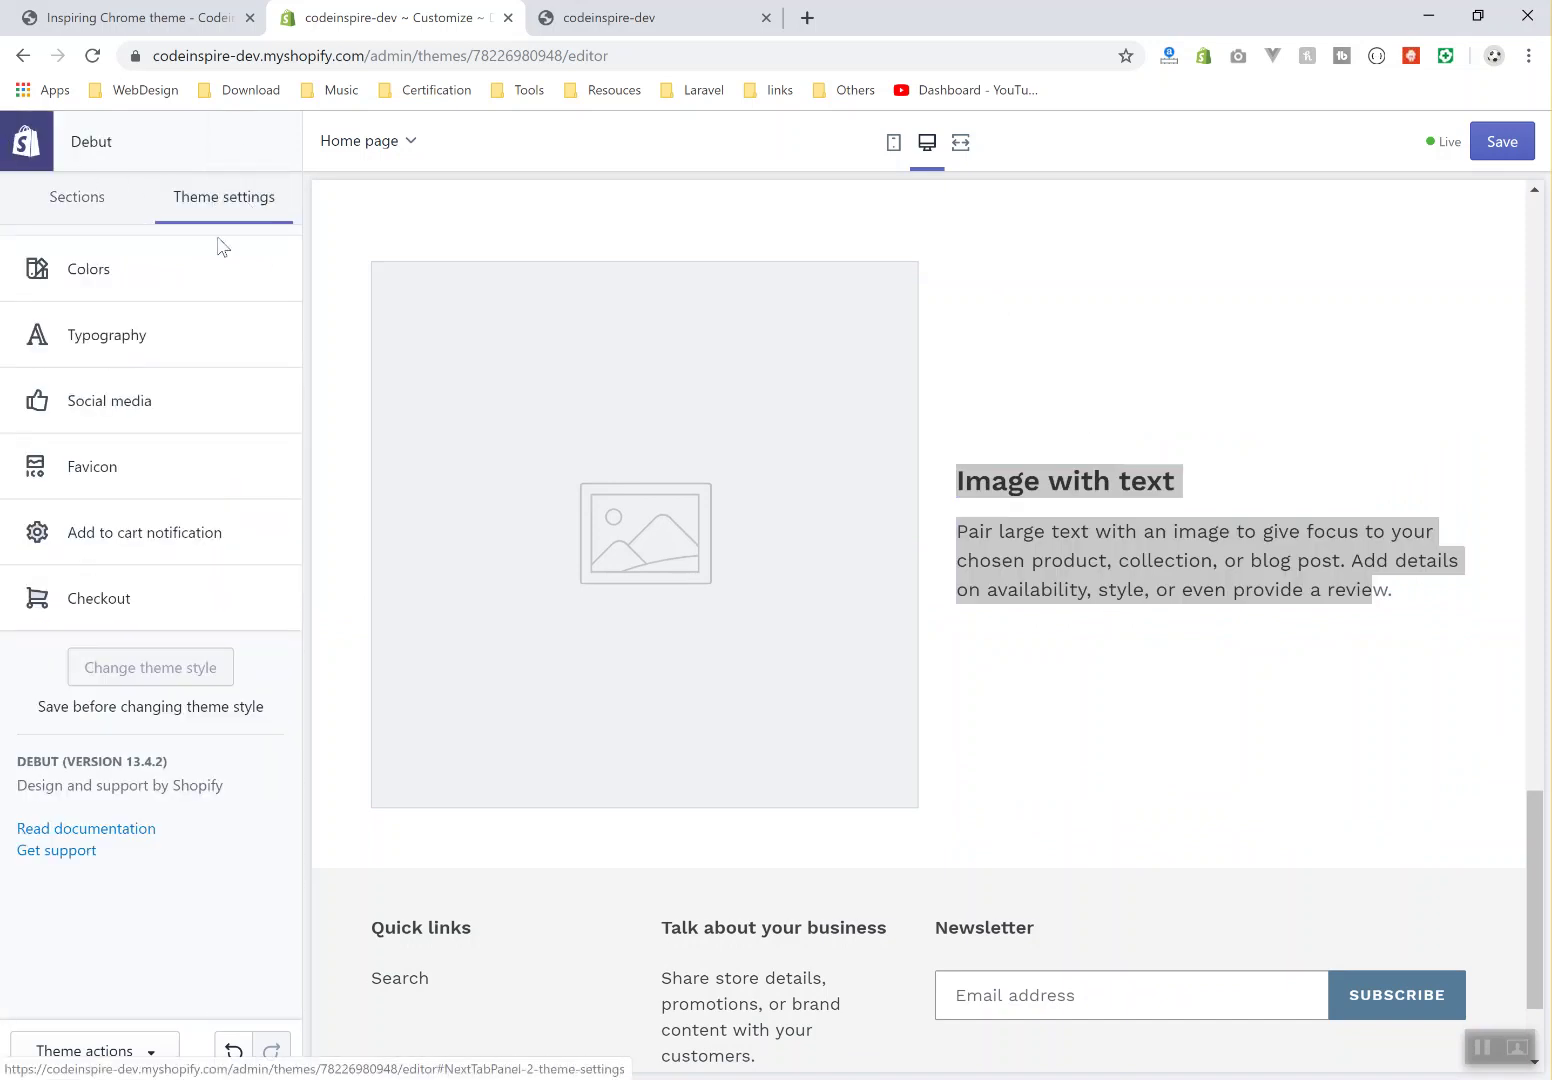
left_click(94, 276)
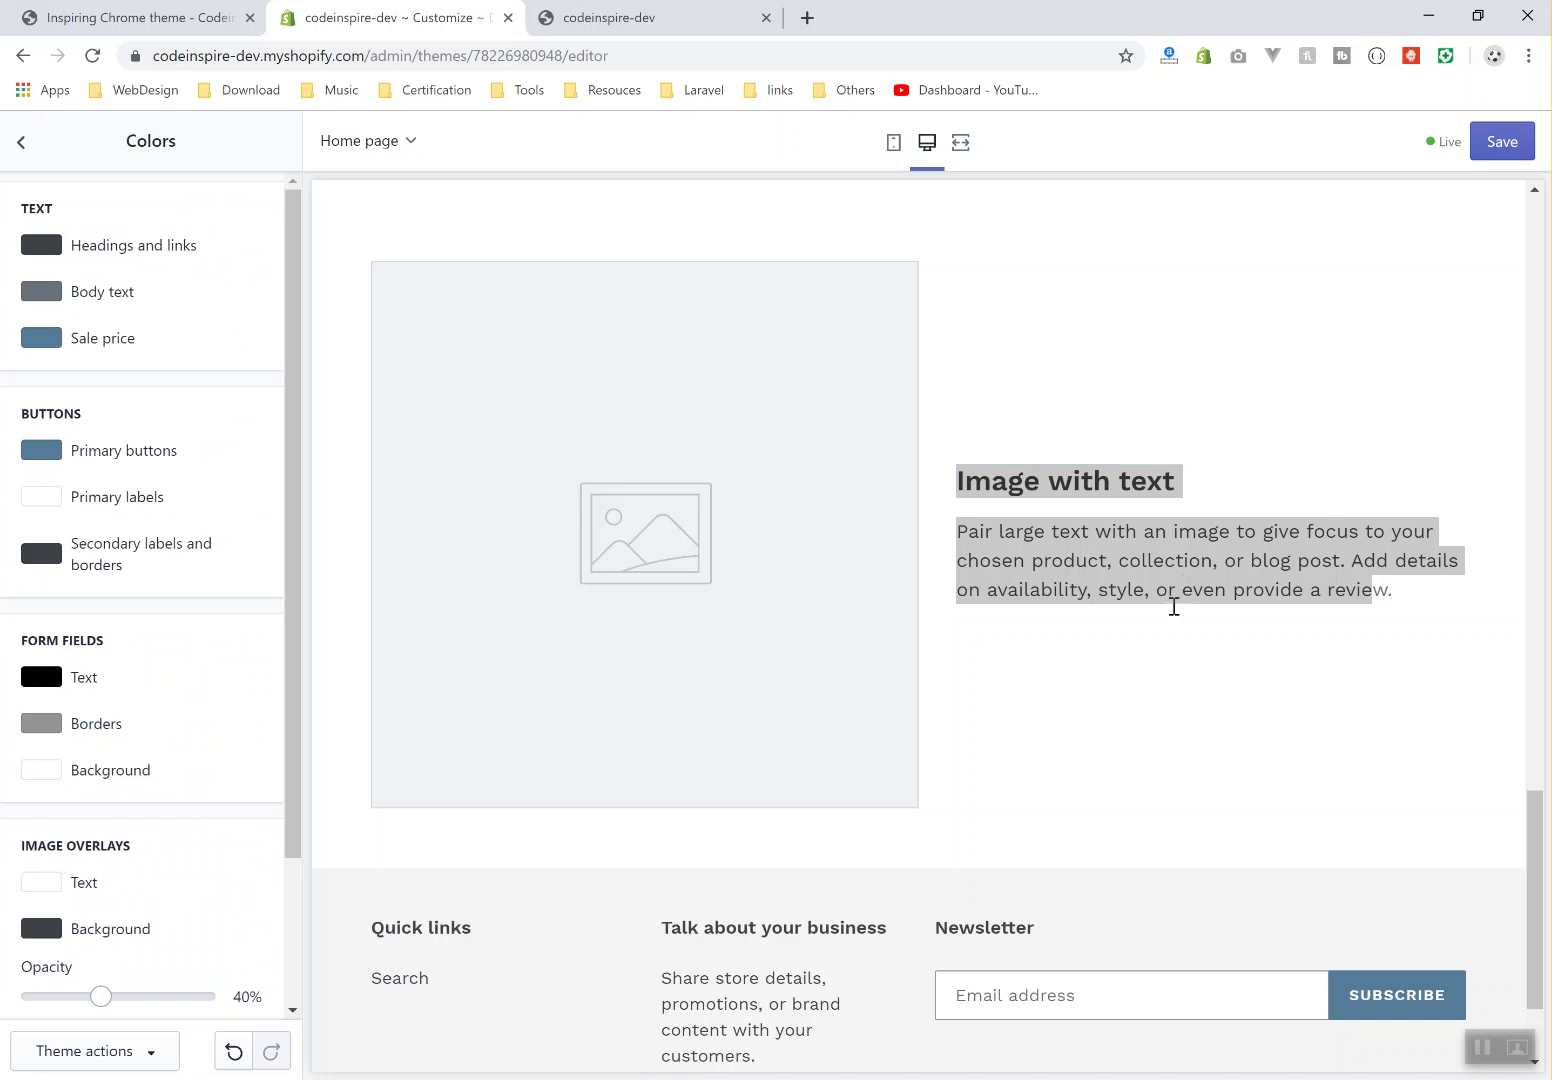
scroll(1174, 606, "up", 10)
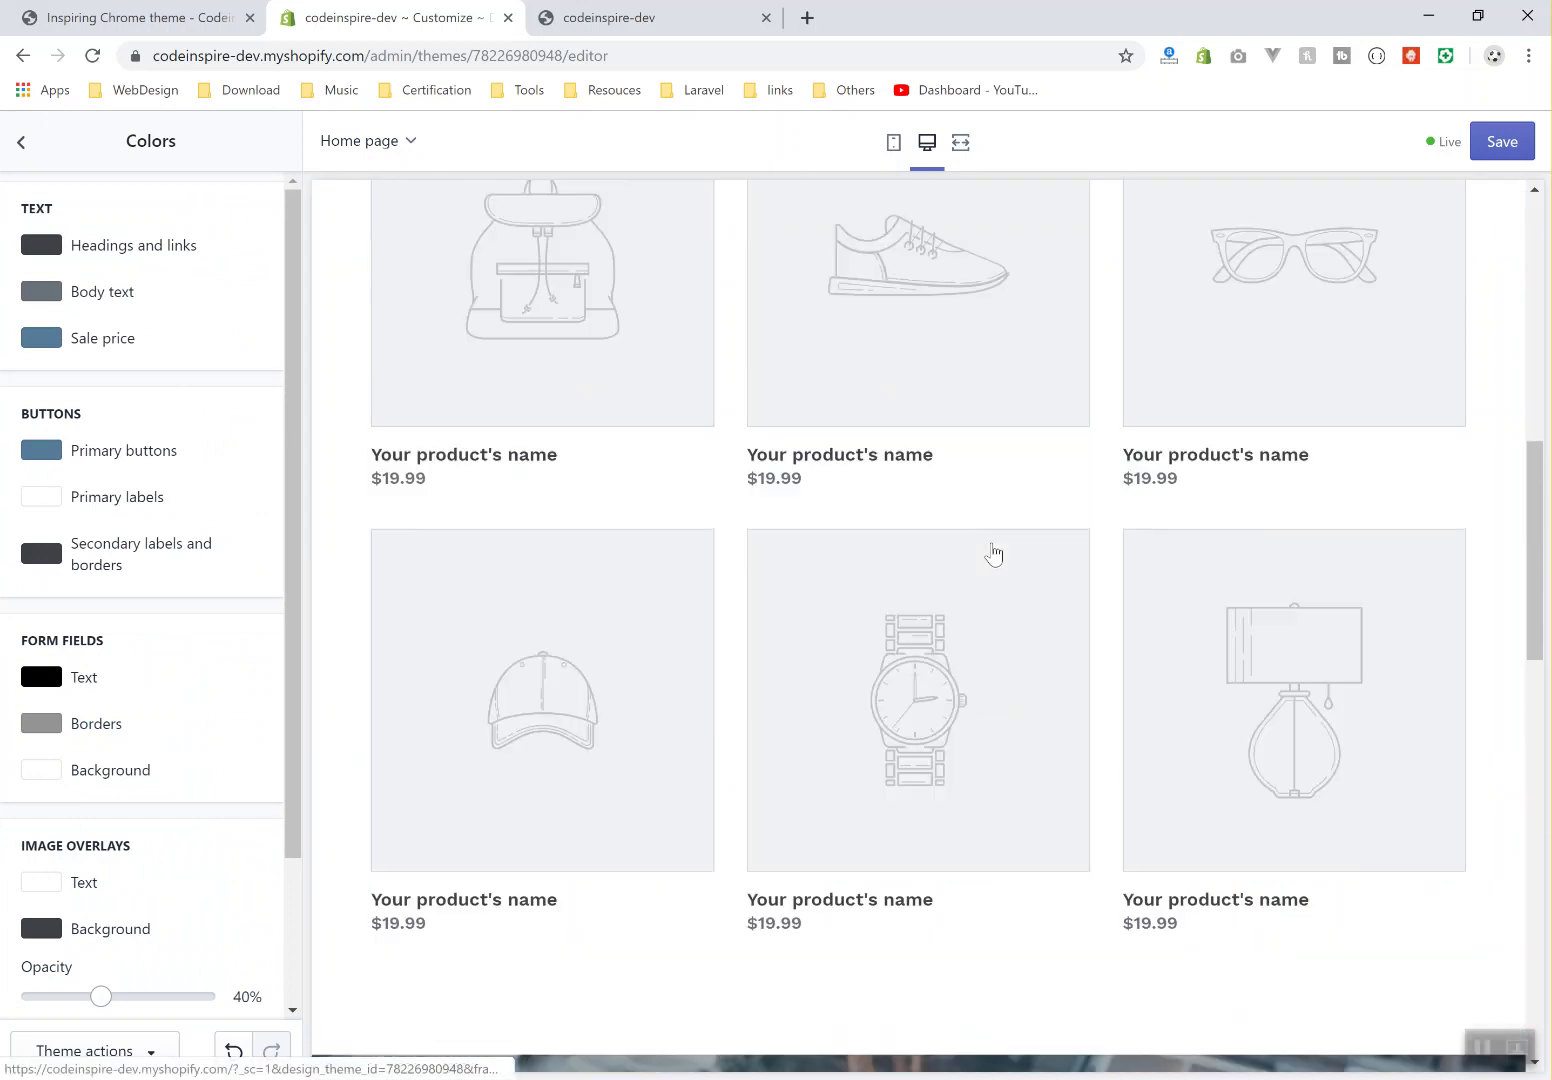
scroll(993, 553, "up", 10)
scroll(993, 560, "down", 15)
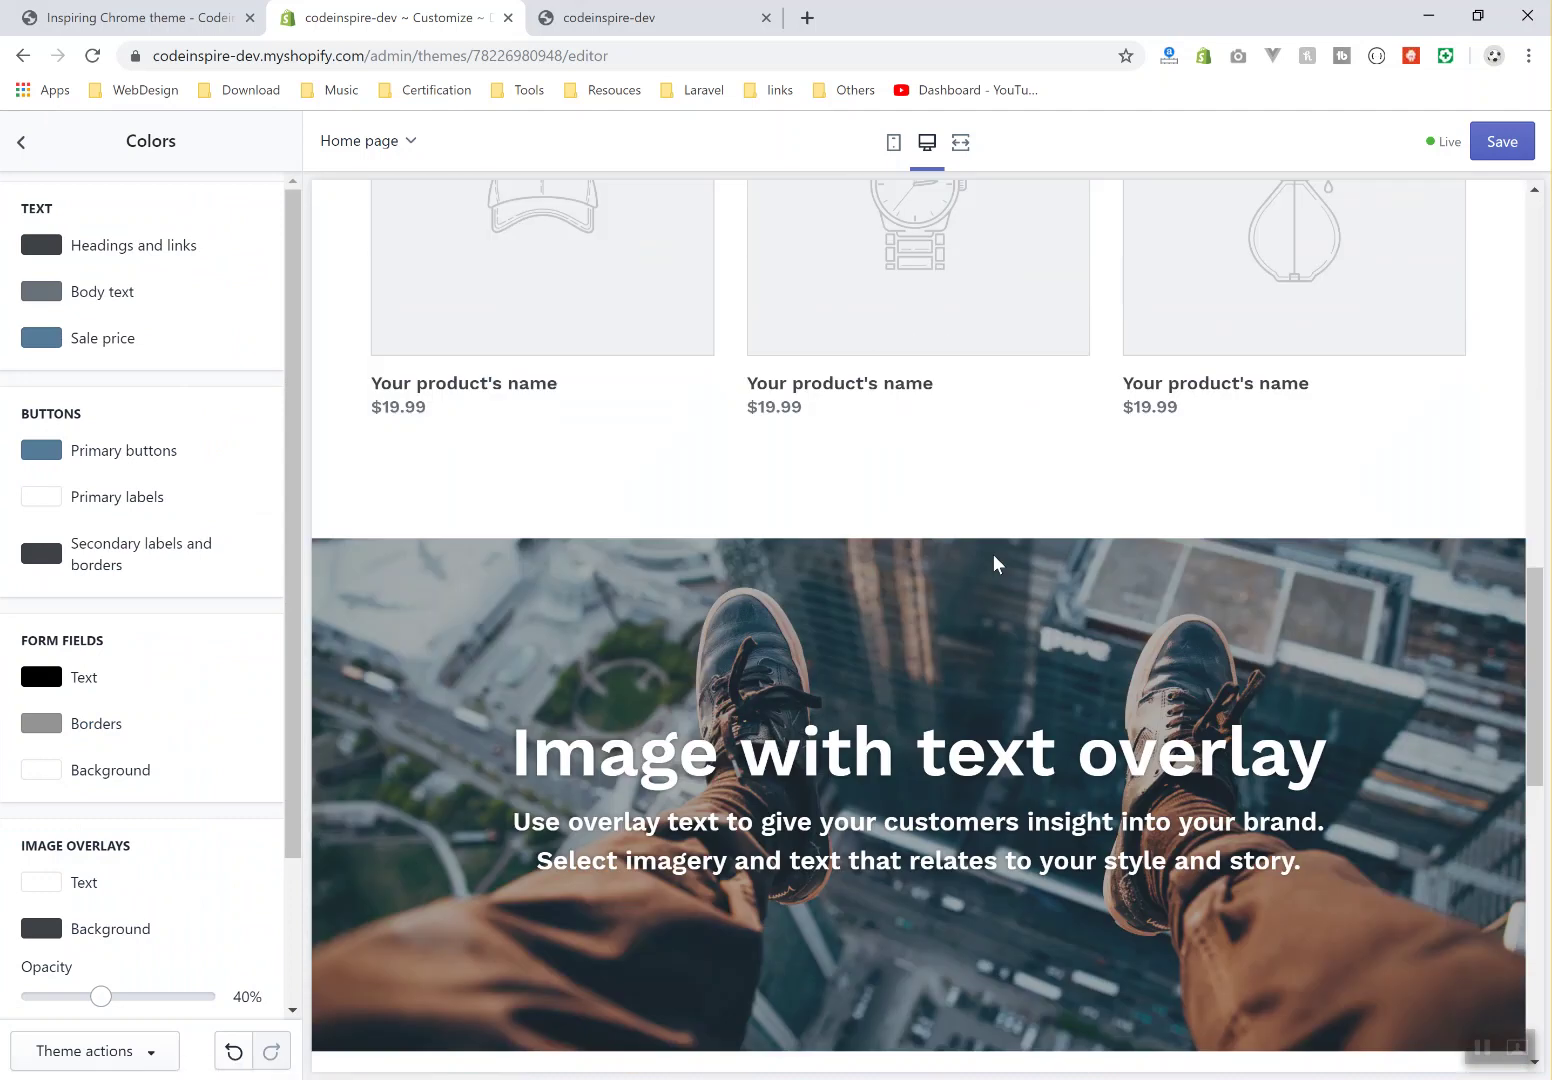
scroll(993, 560, "down", 10)
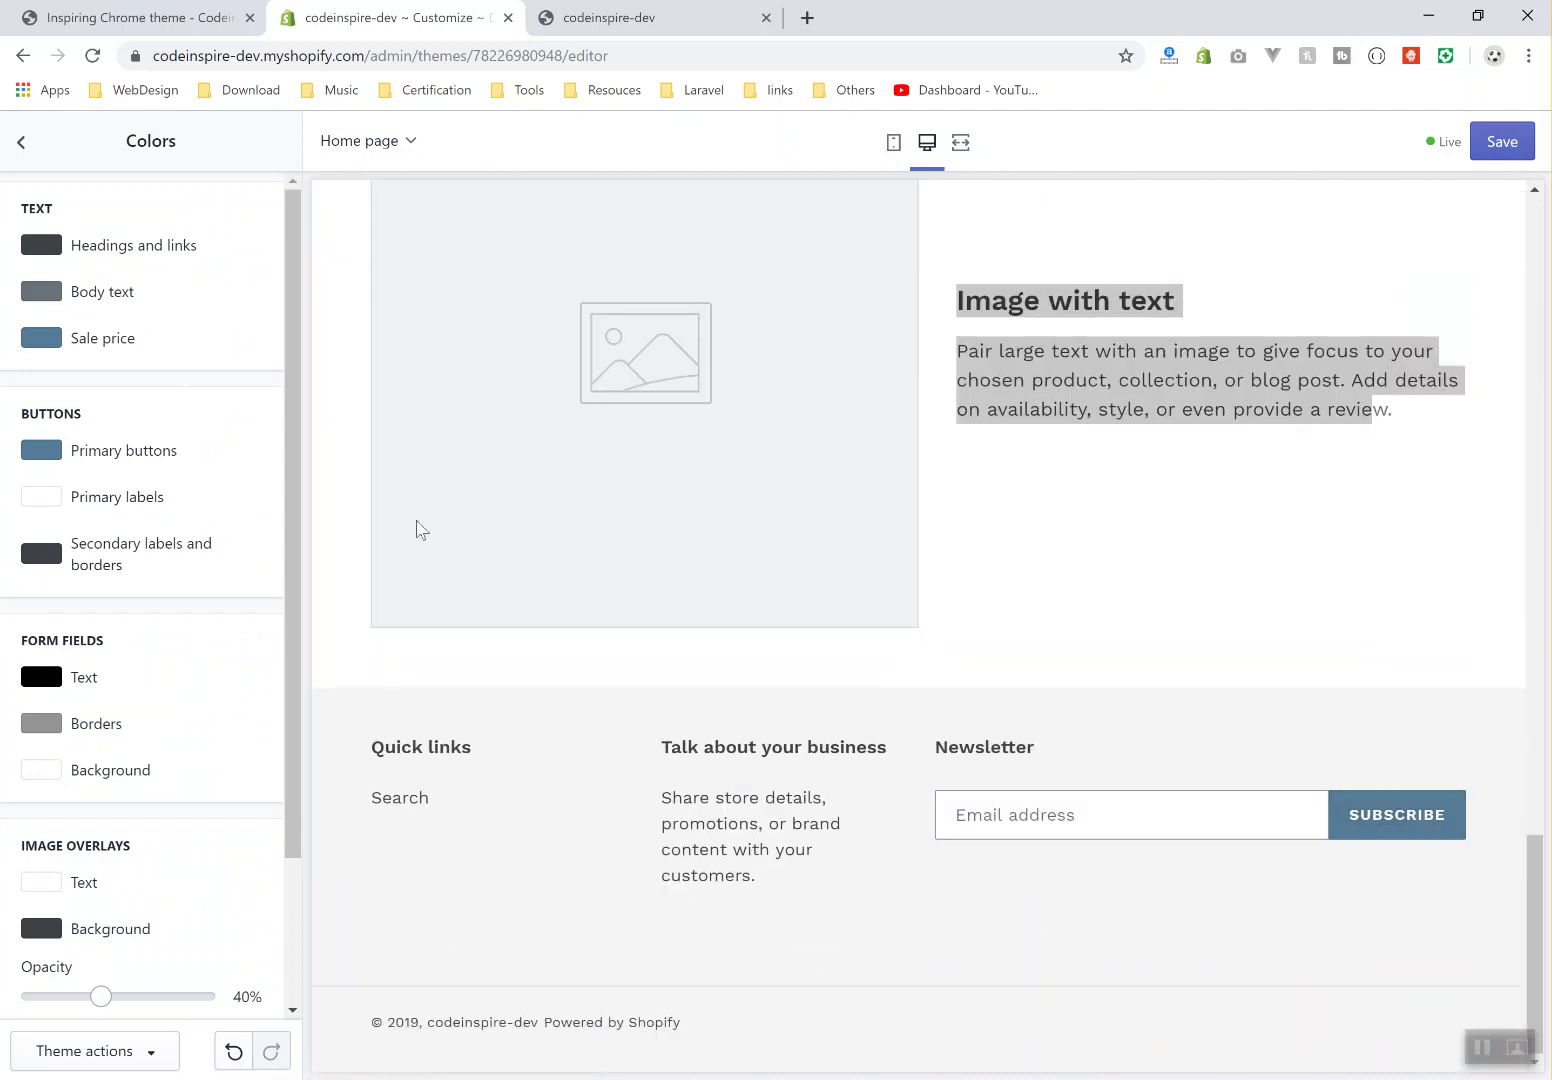
Set the Primary buttons colour to red #E32C2B and check the now-red Subscribe button
left_click(41, 455)
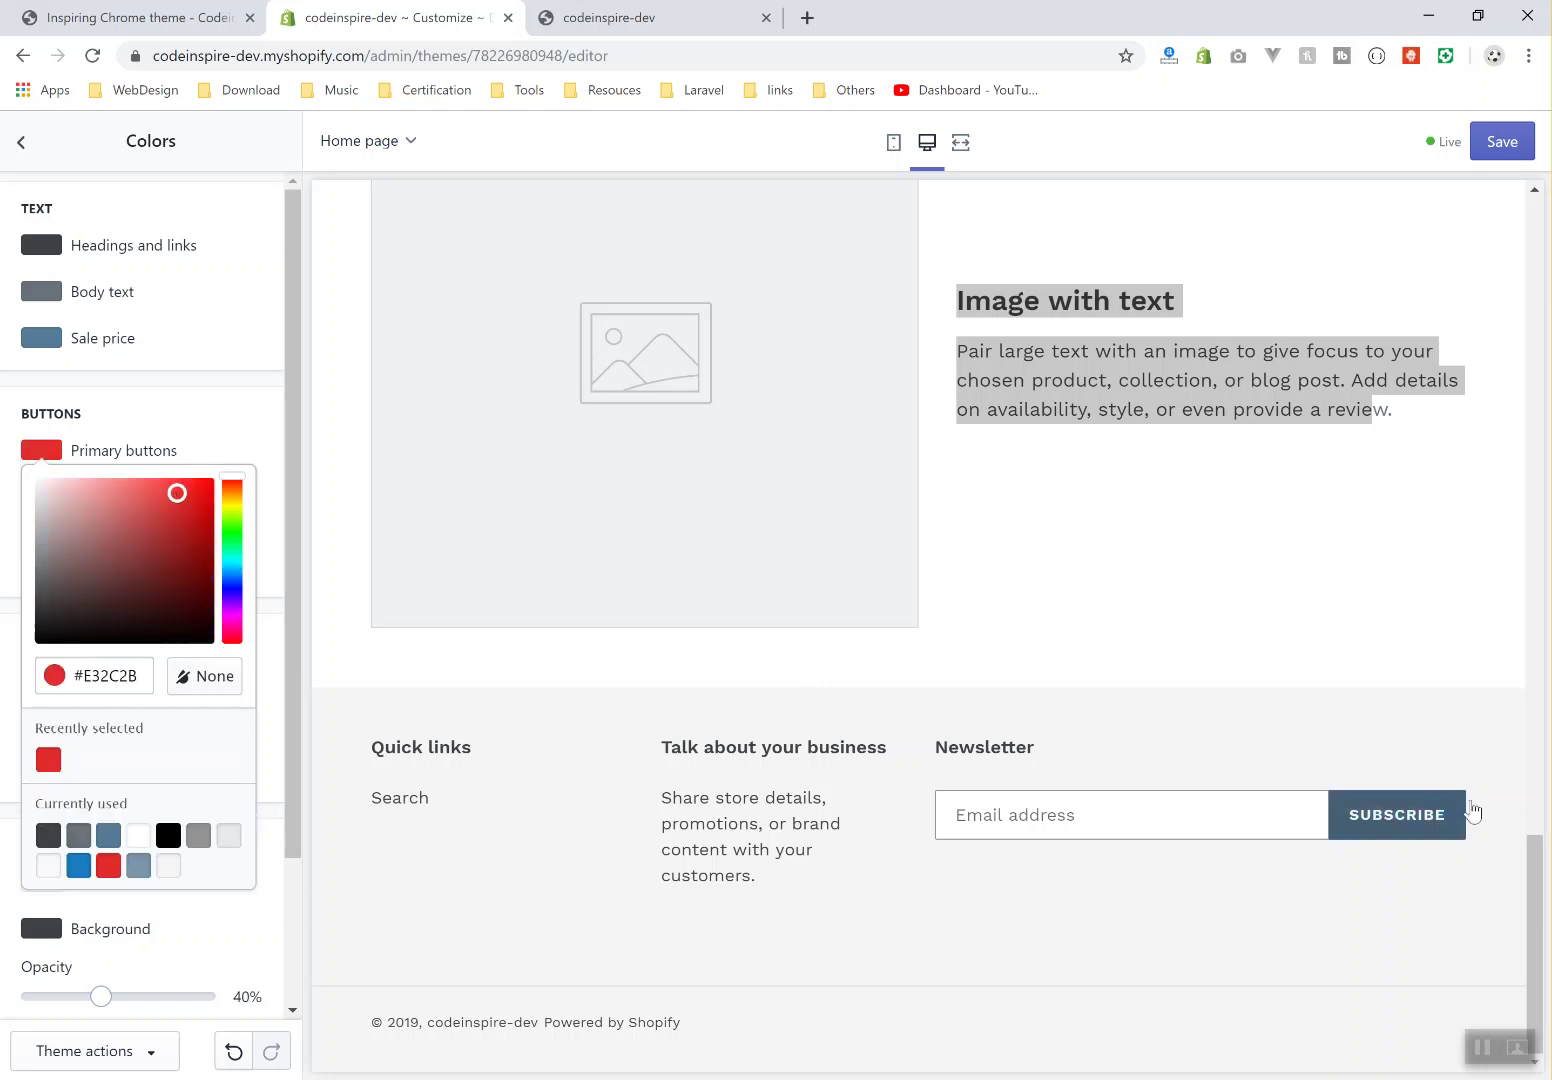
left_click(211, 418)
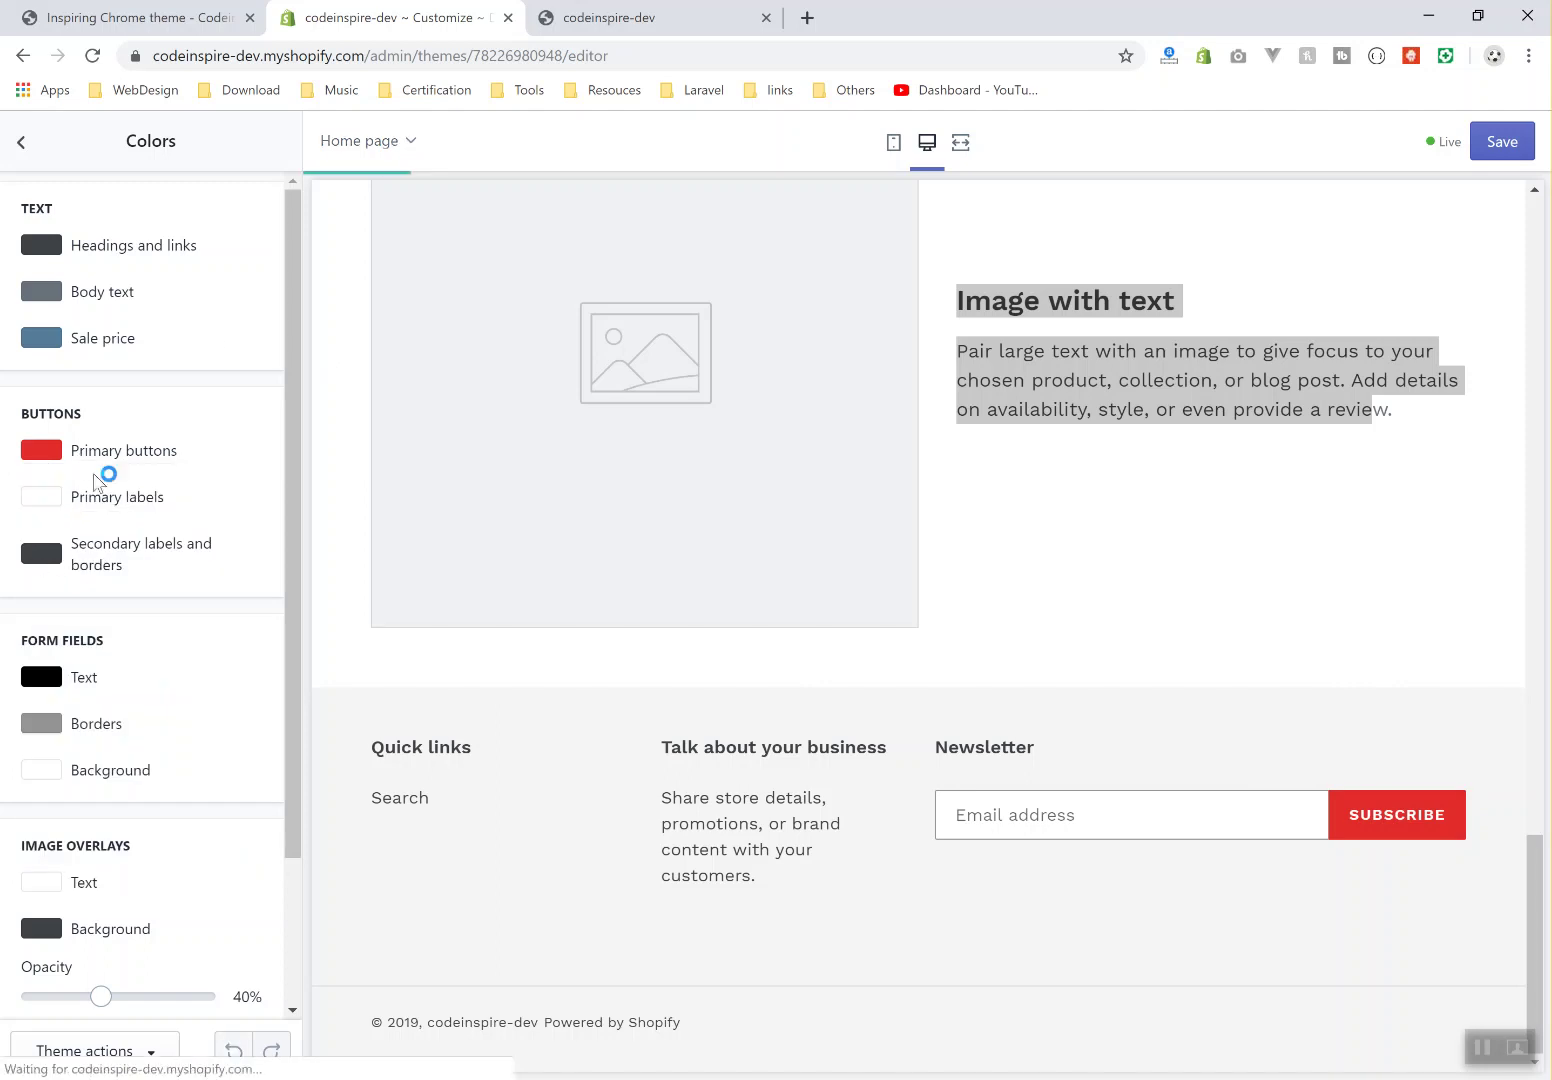
scroll(159, 623, "down", 2)
scroll(159, 623, "up", 1)
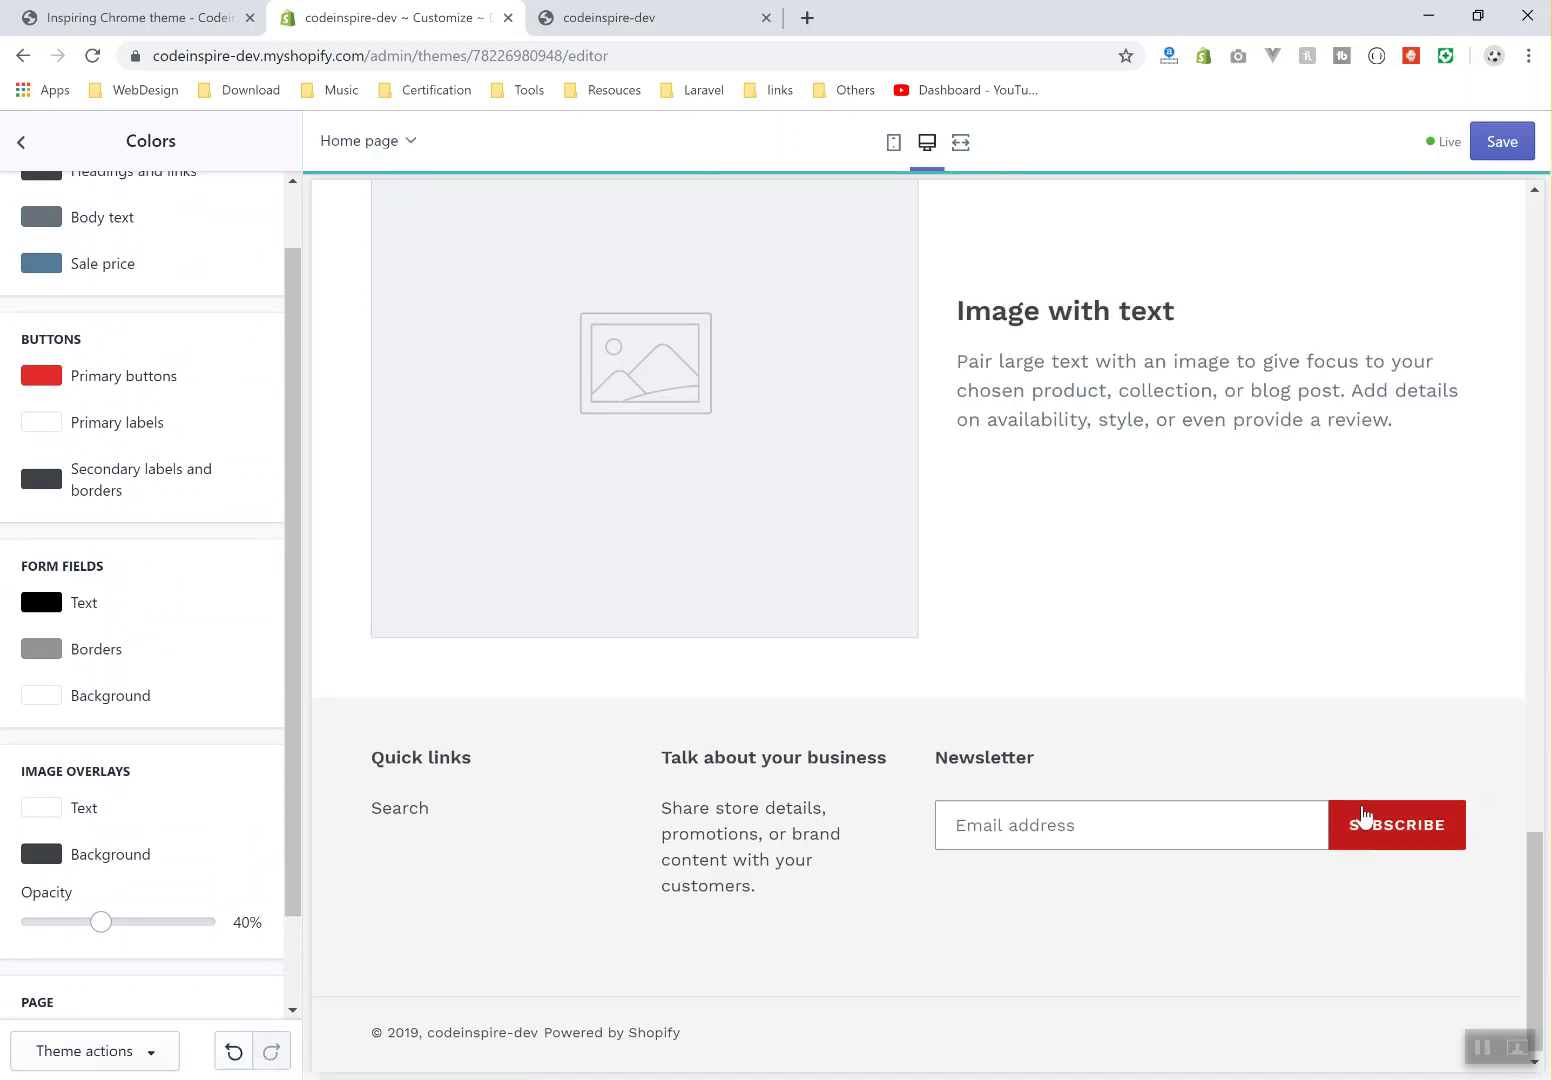
scroll(72, 660, "down", 1)
scroll(76, 713, "up", 2)
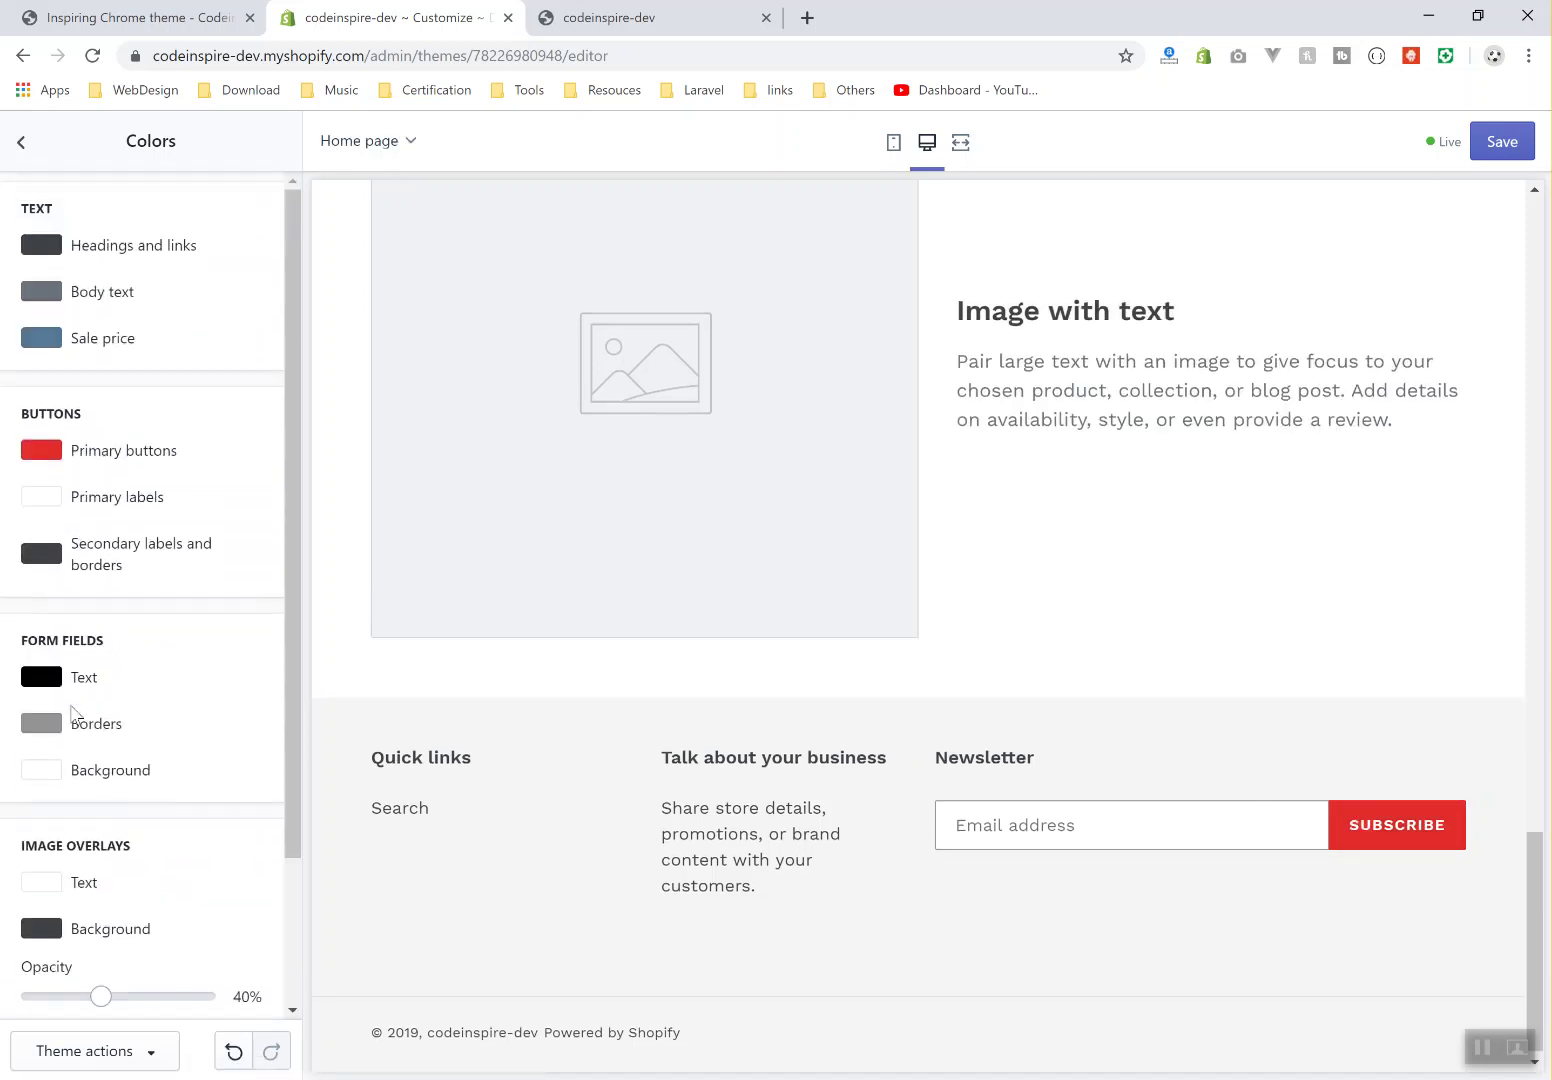
scroll(76, 718, "down", 1)
scroll(117, 528, "up", 1)
scroll(145, 805, "down", 2)
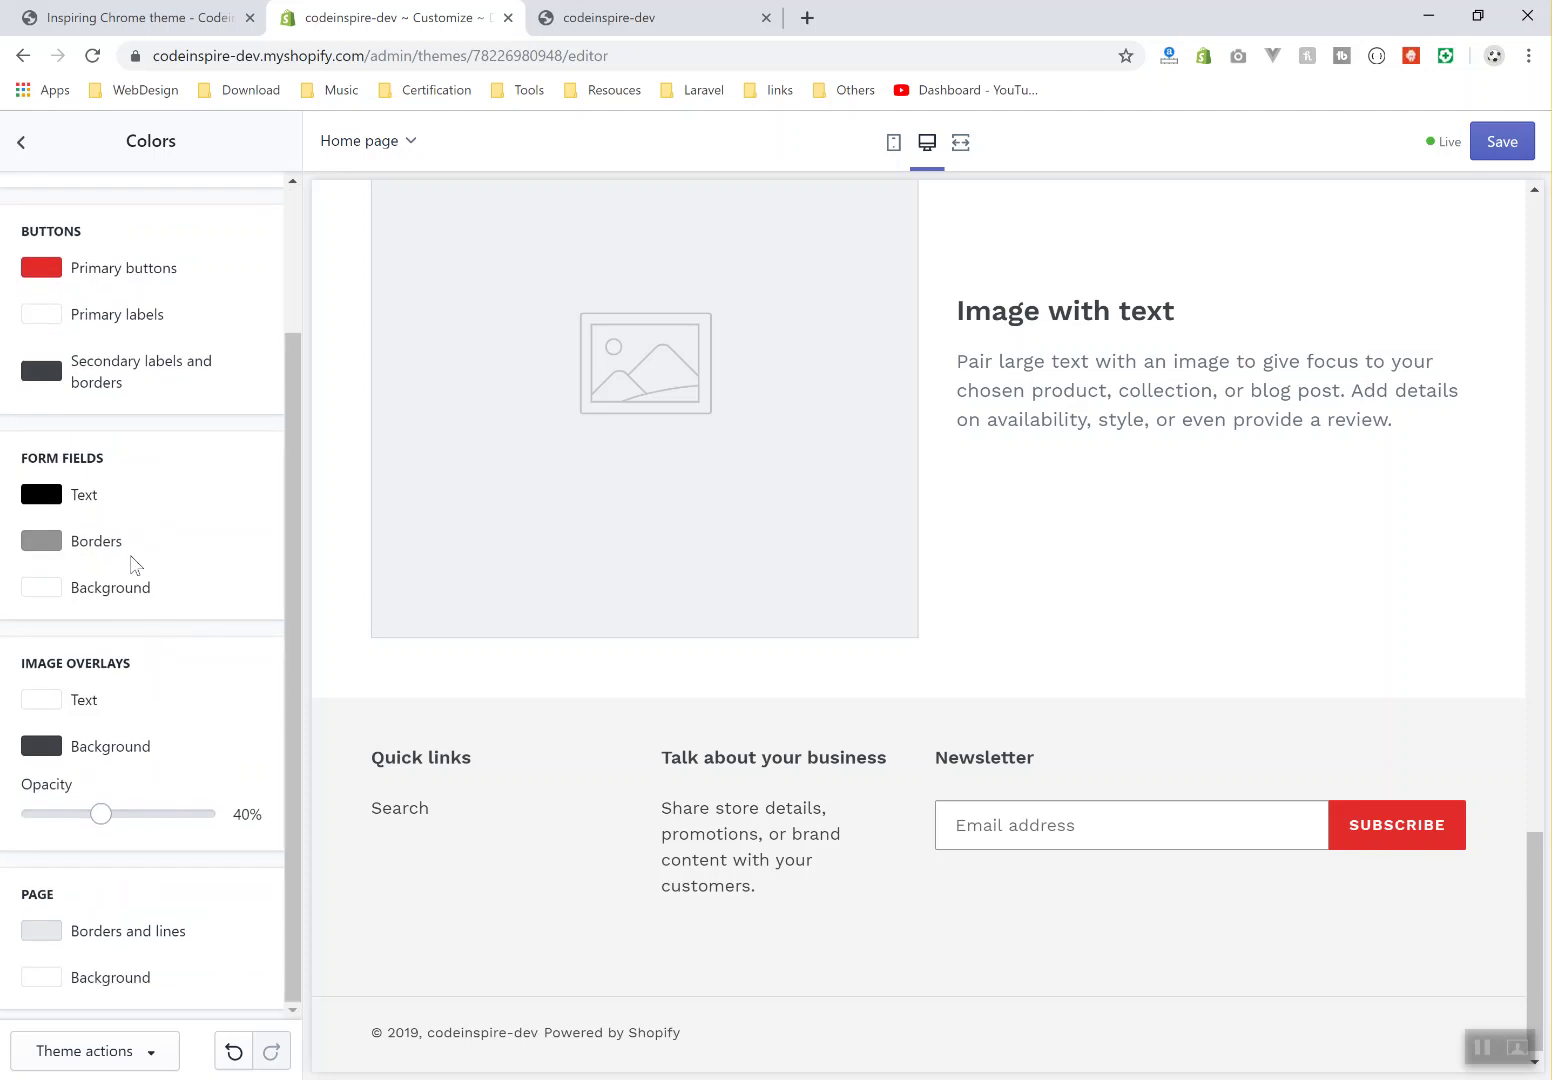
Look through the Checkout, Add to cart notification and Favicon theme settings without changes
left_click(25, 154)
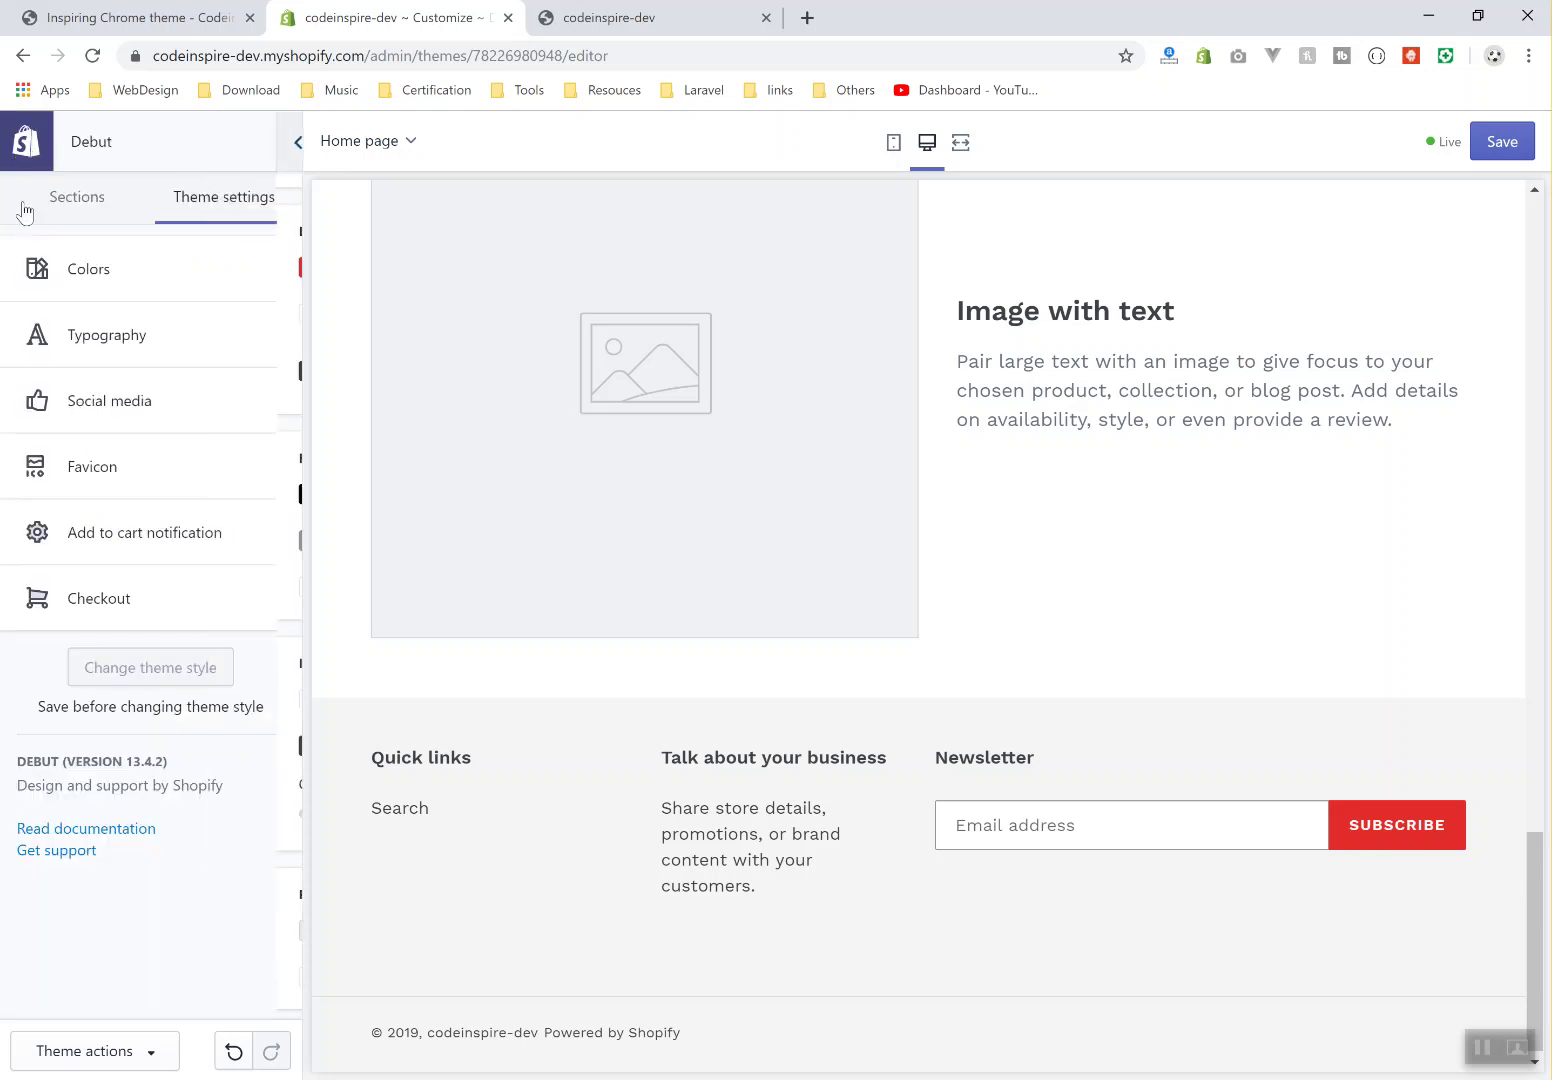
left_click(206, 599)
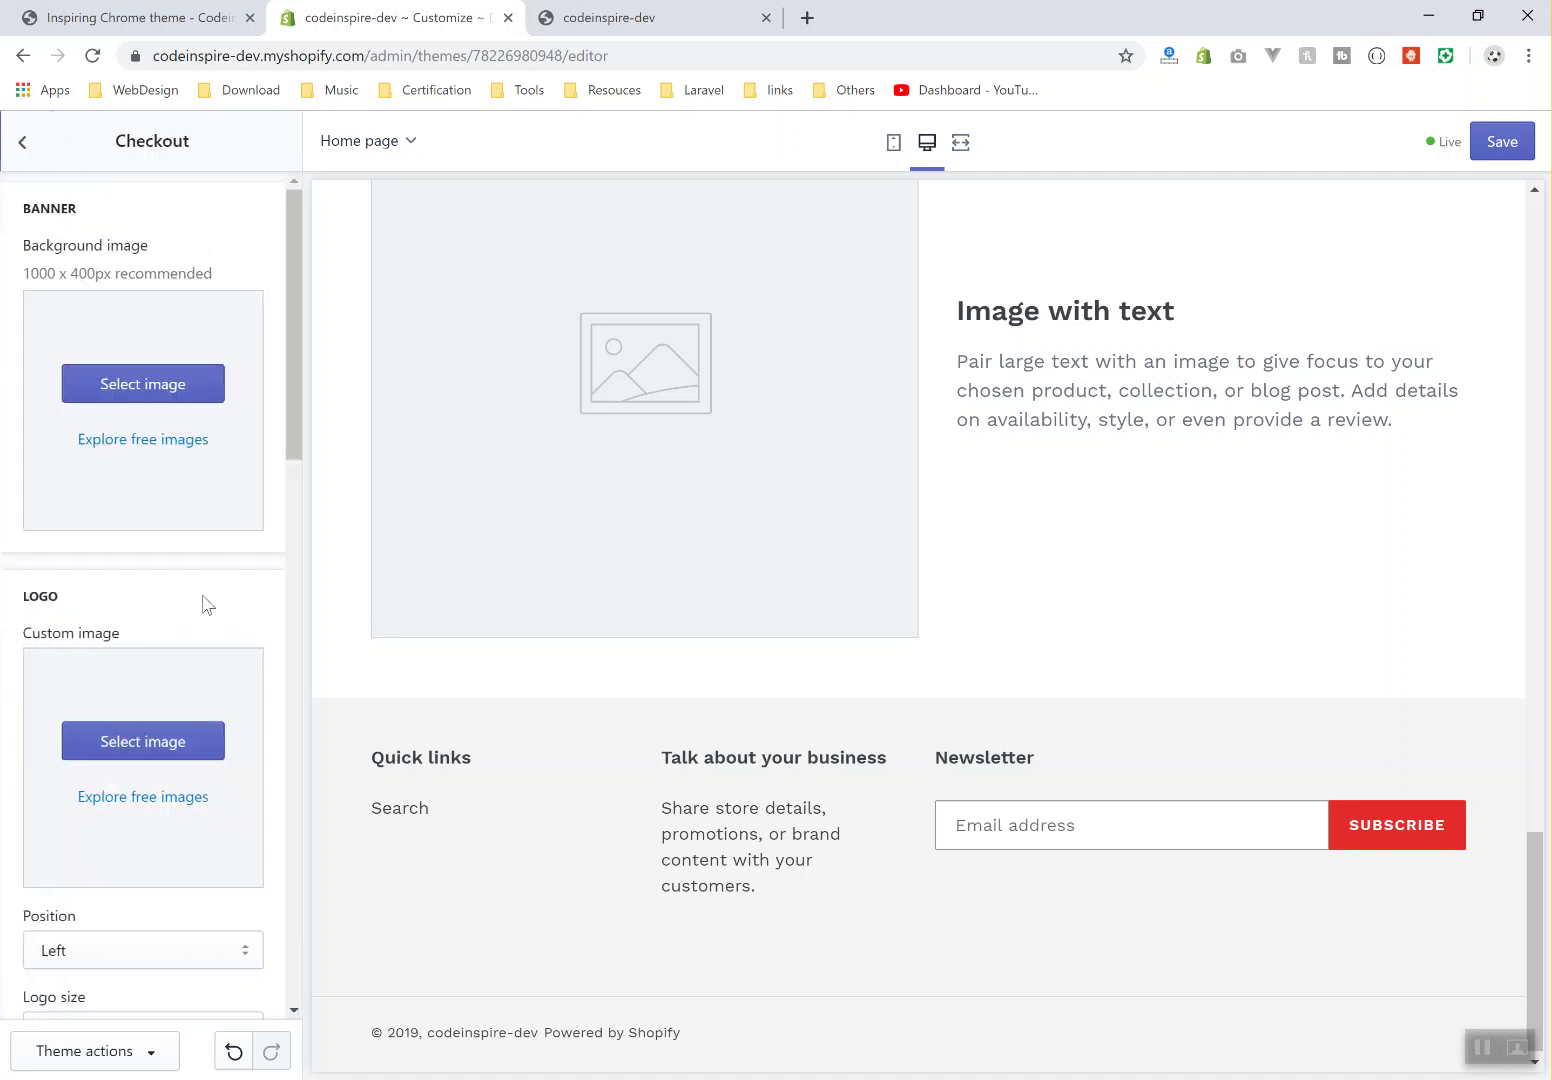
left_click(24, 143)
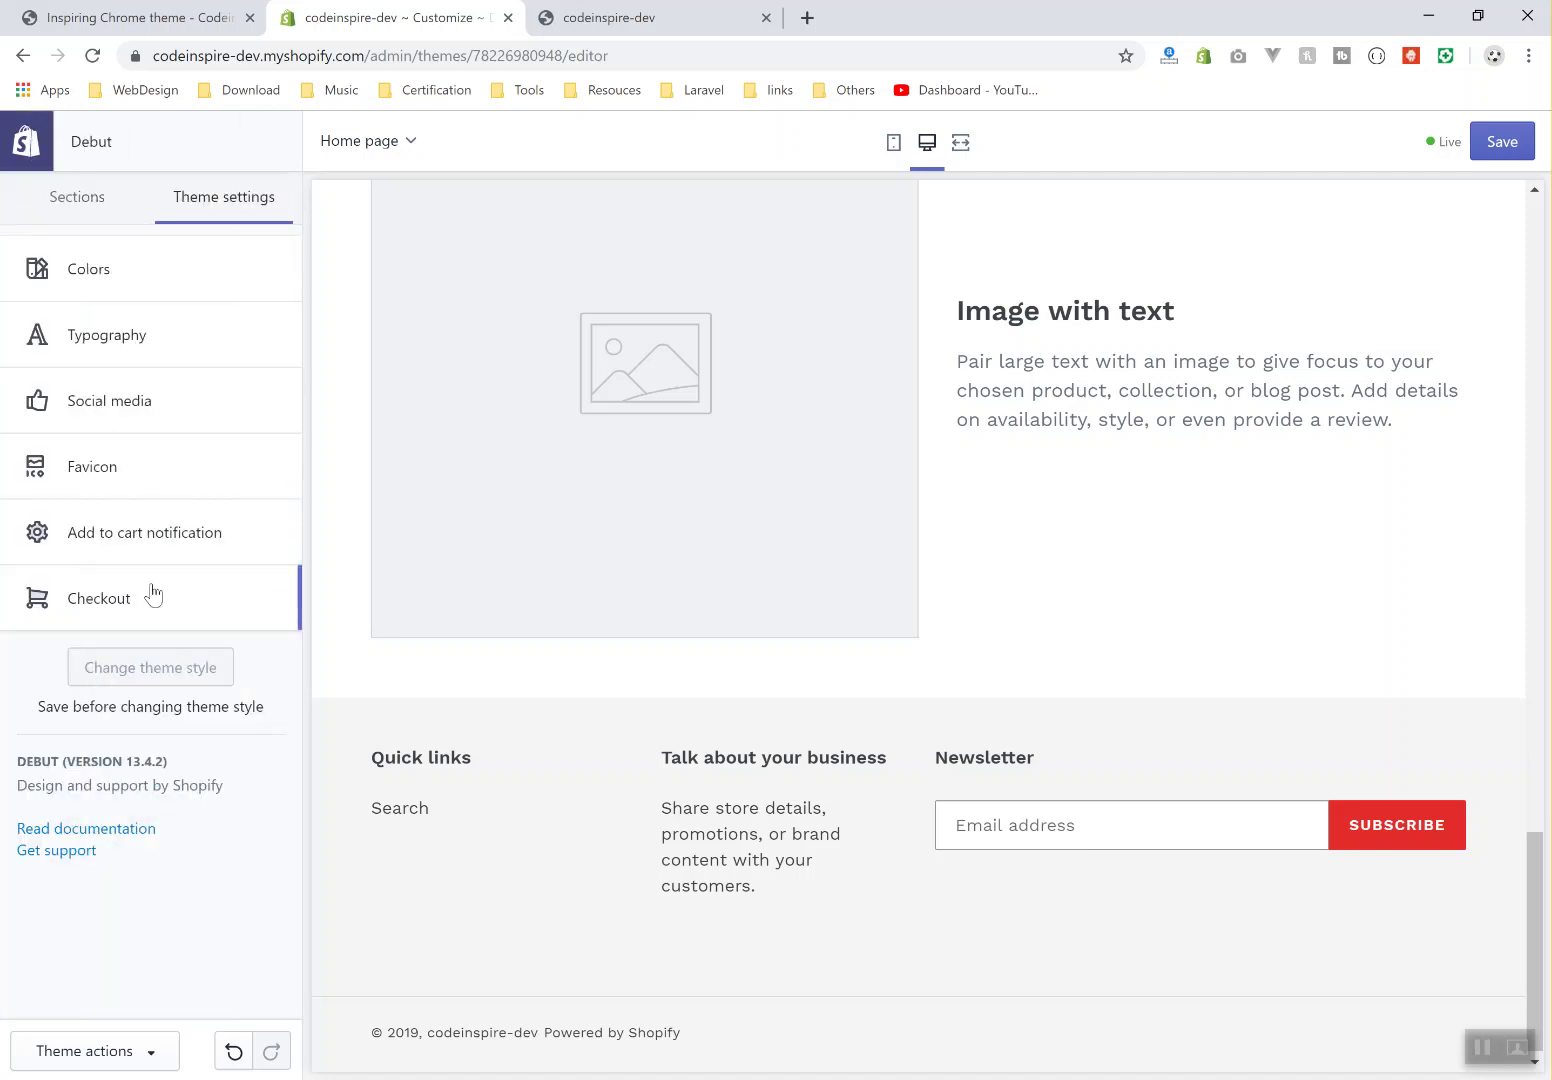
left_click(116, 549)
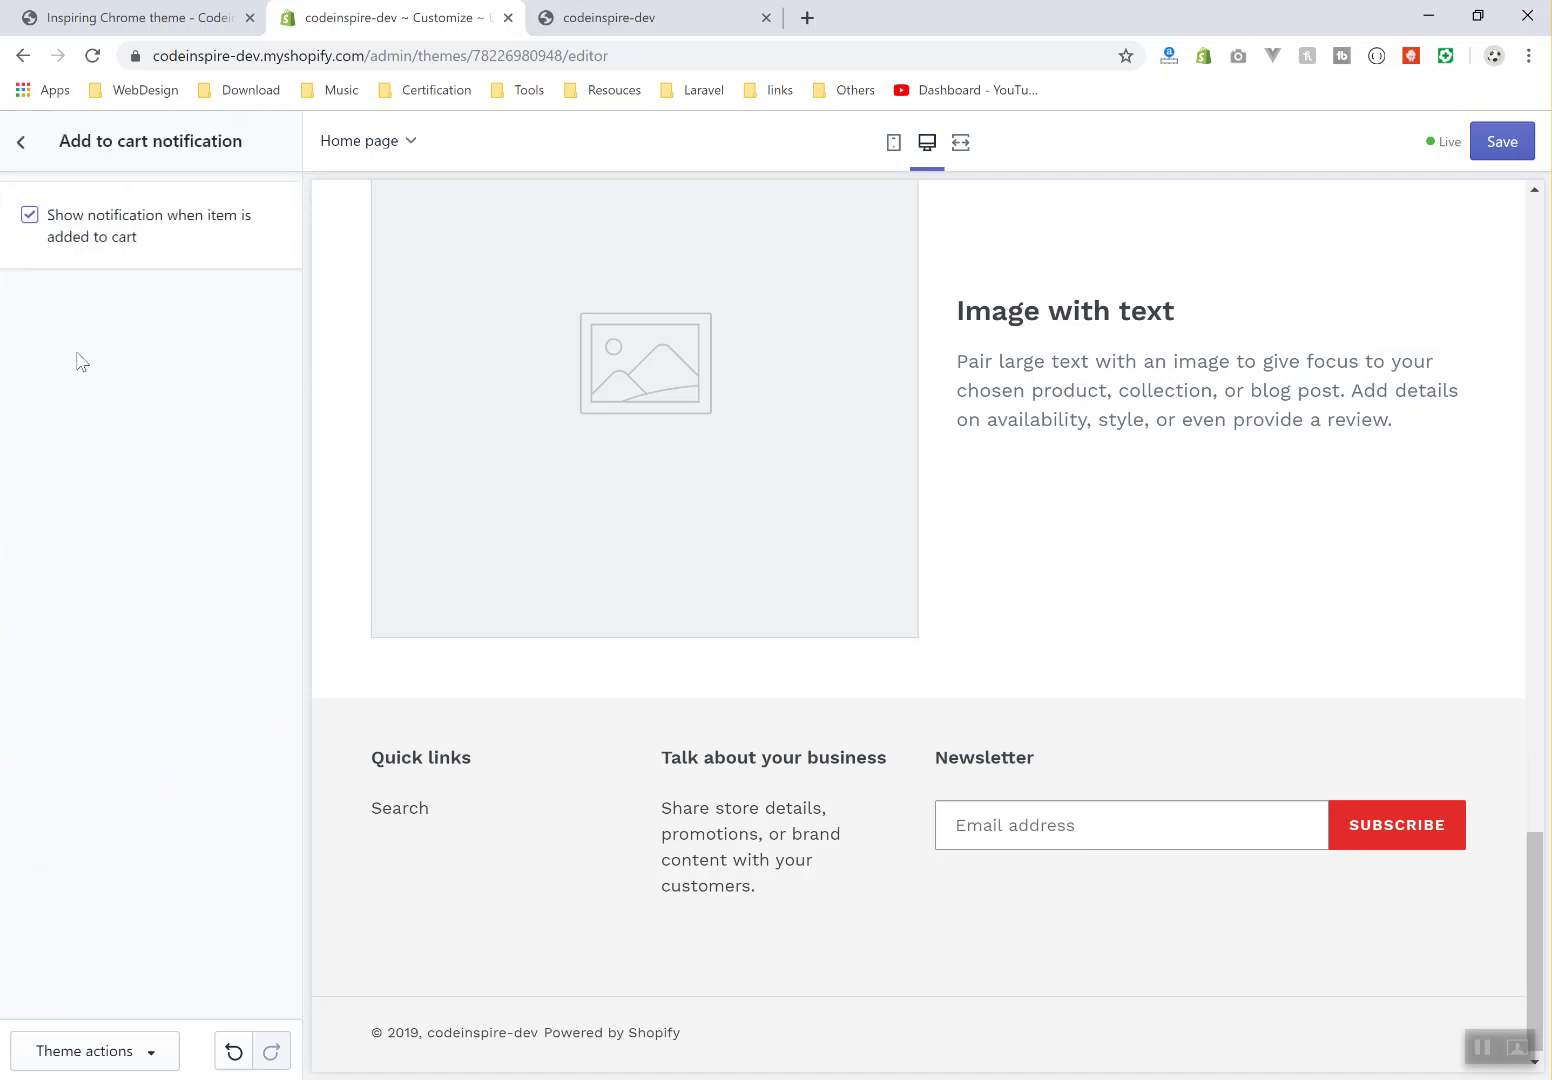
left_click(23, 148)
left_click(115, 482)
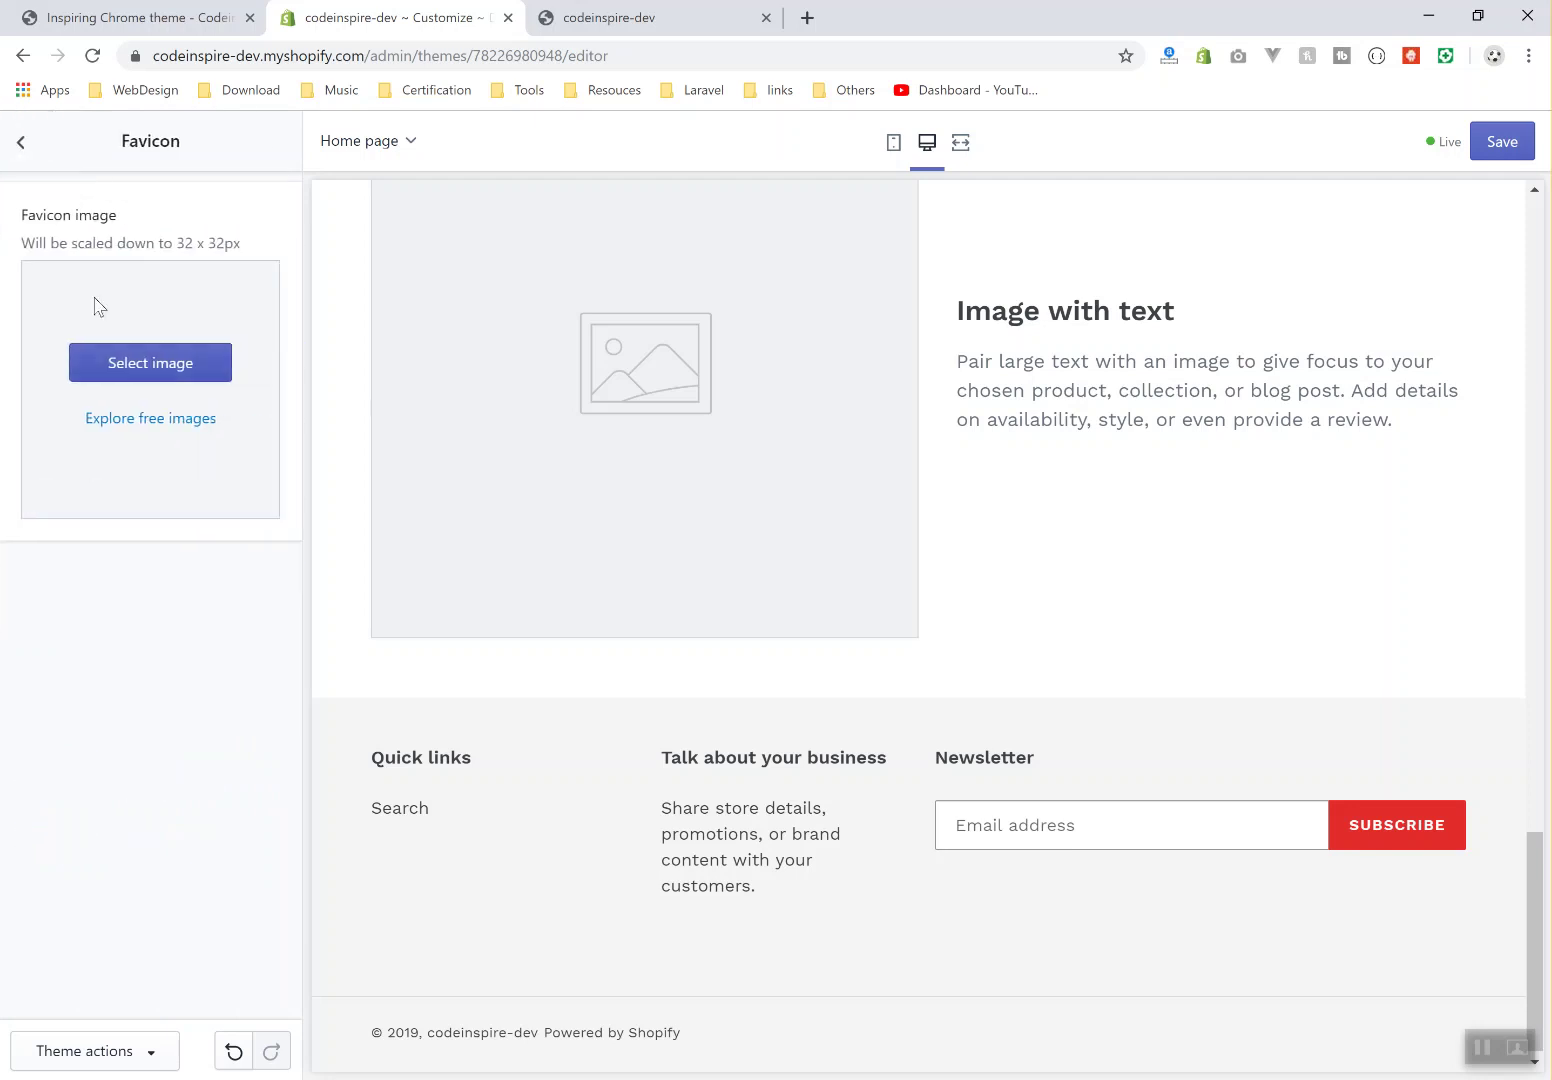
left_click(42, 145)
Set the Headings and buttons font to Akko Regular in Typography and save the theme
left_click(122, 340)
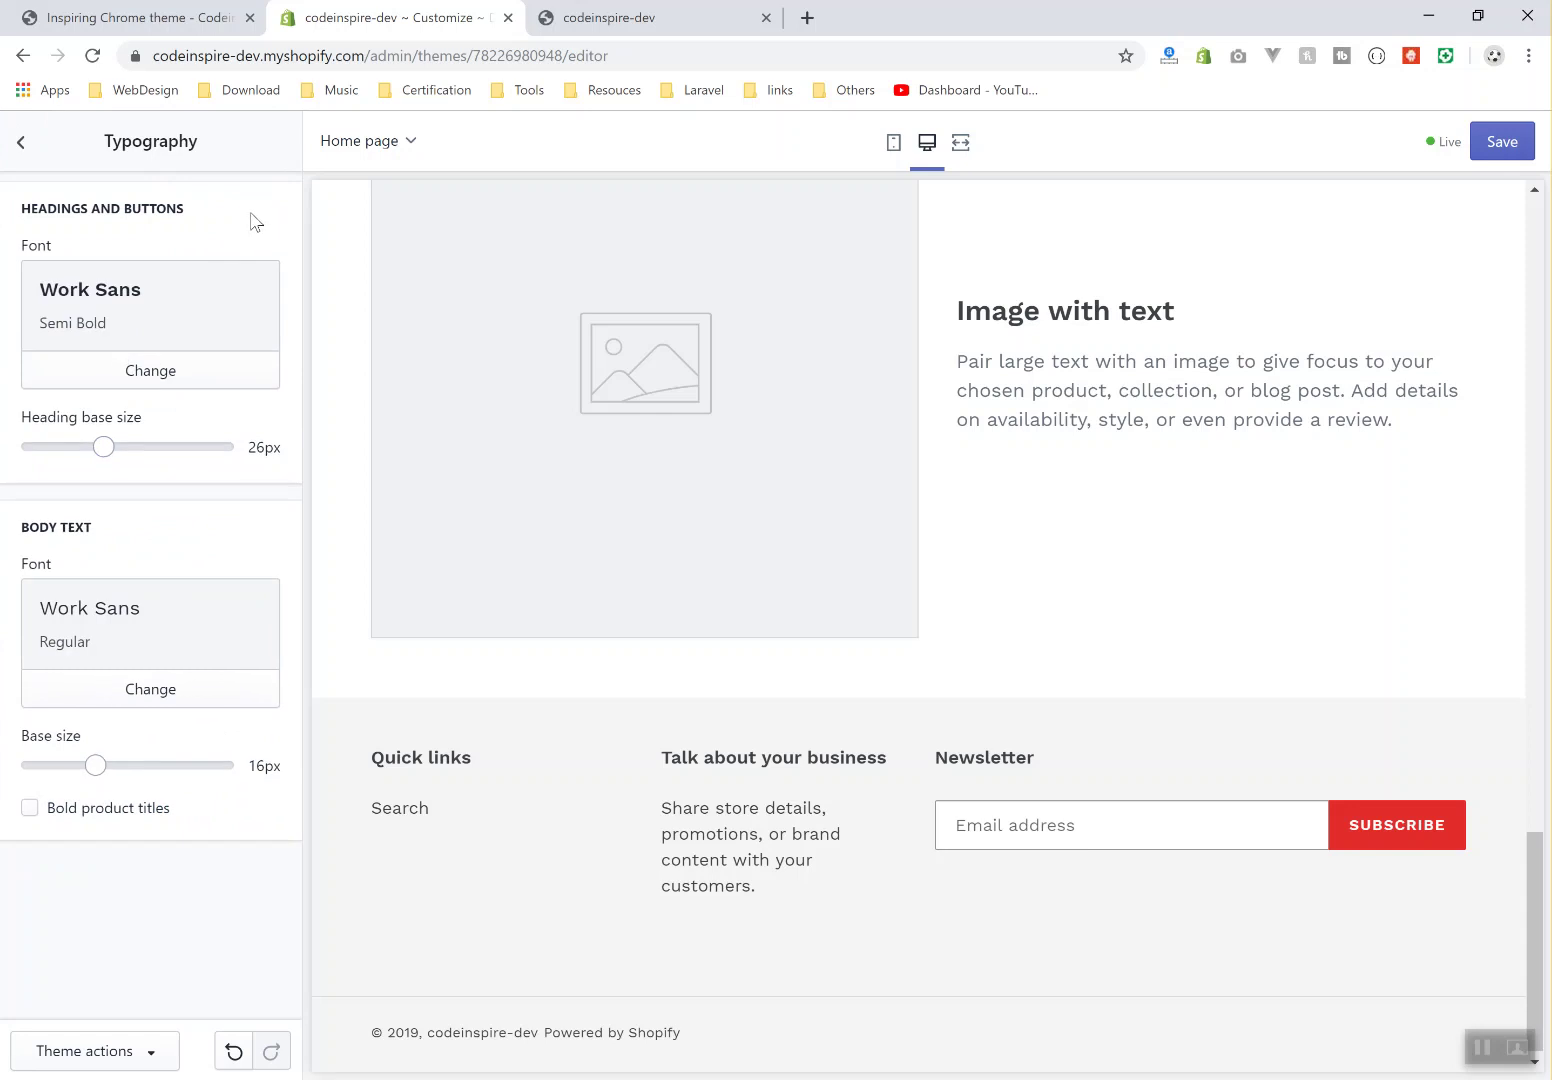
left_click(165, 380)
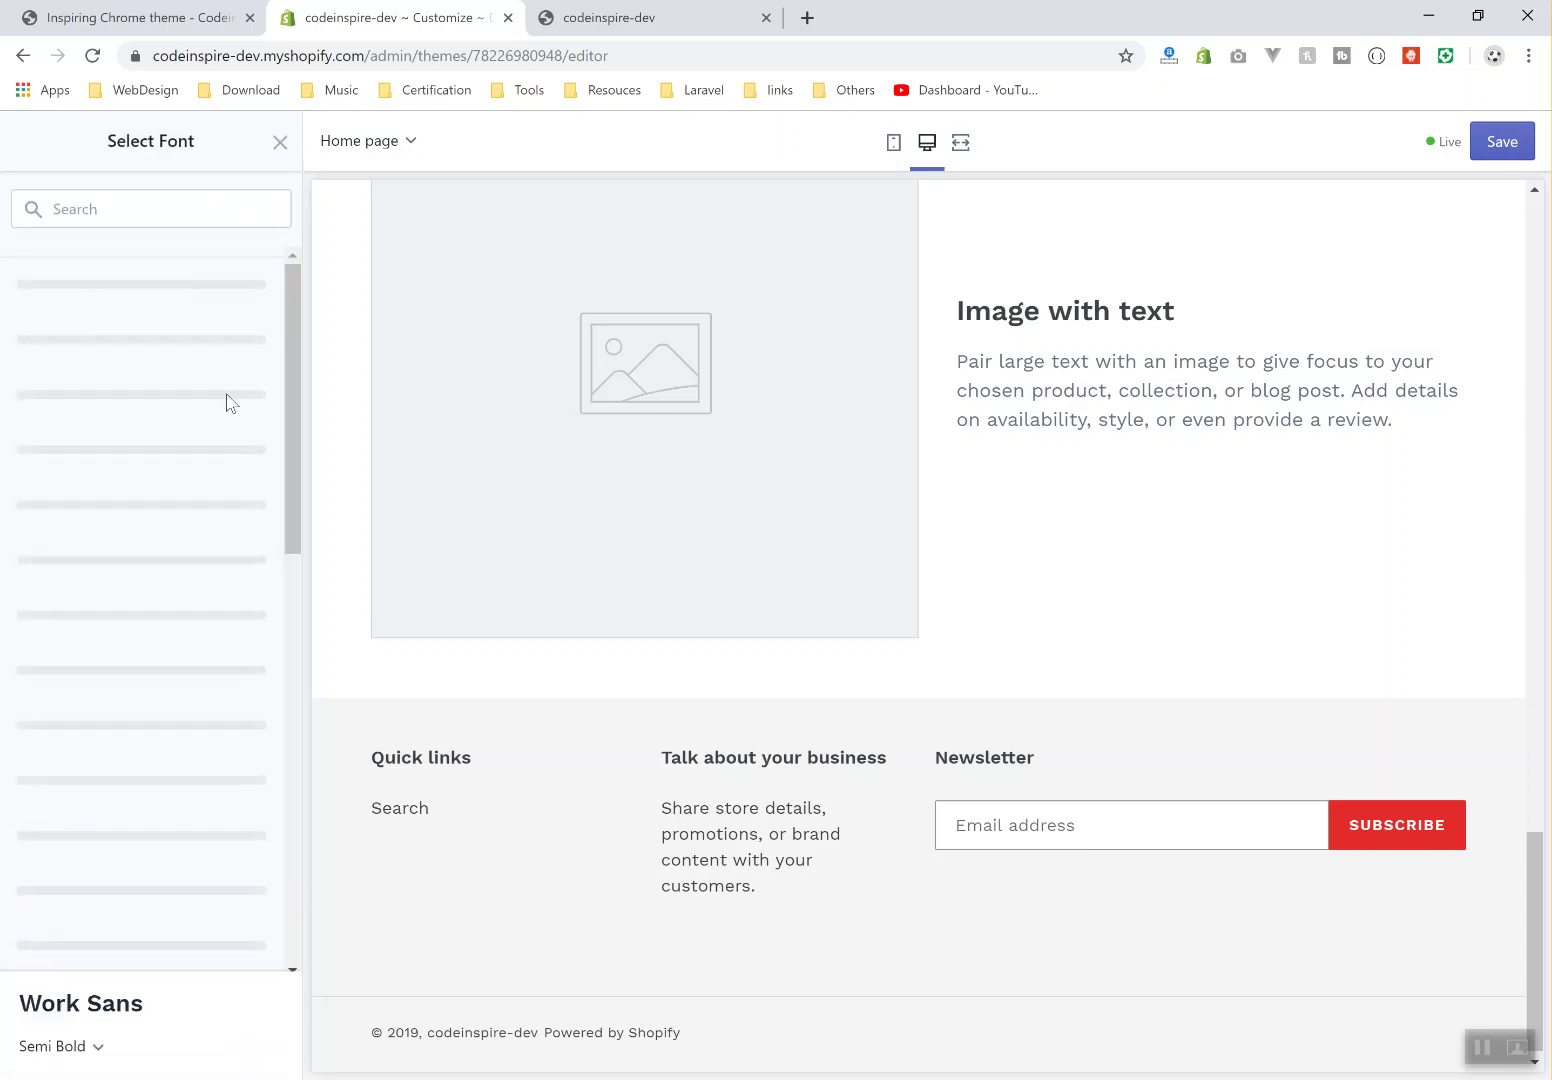
left_click(69, 452)
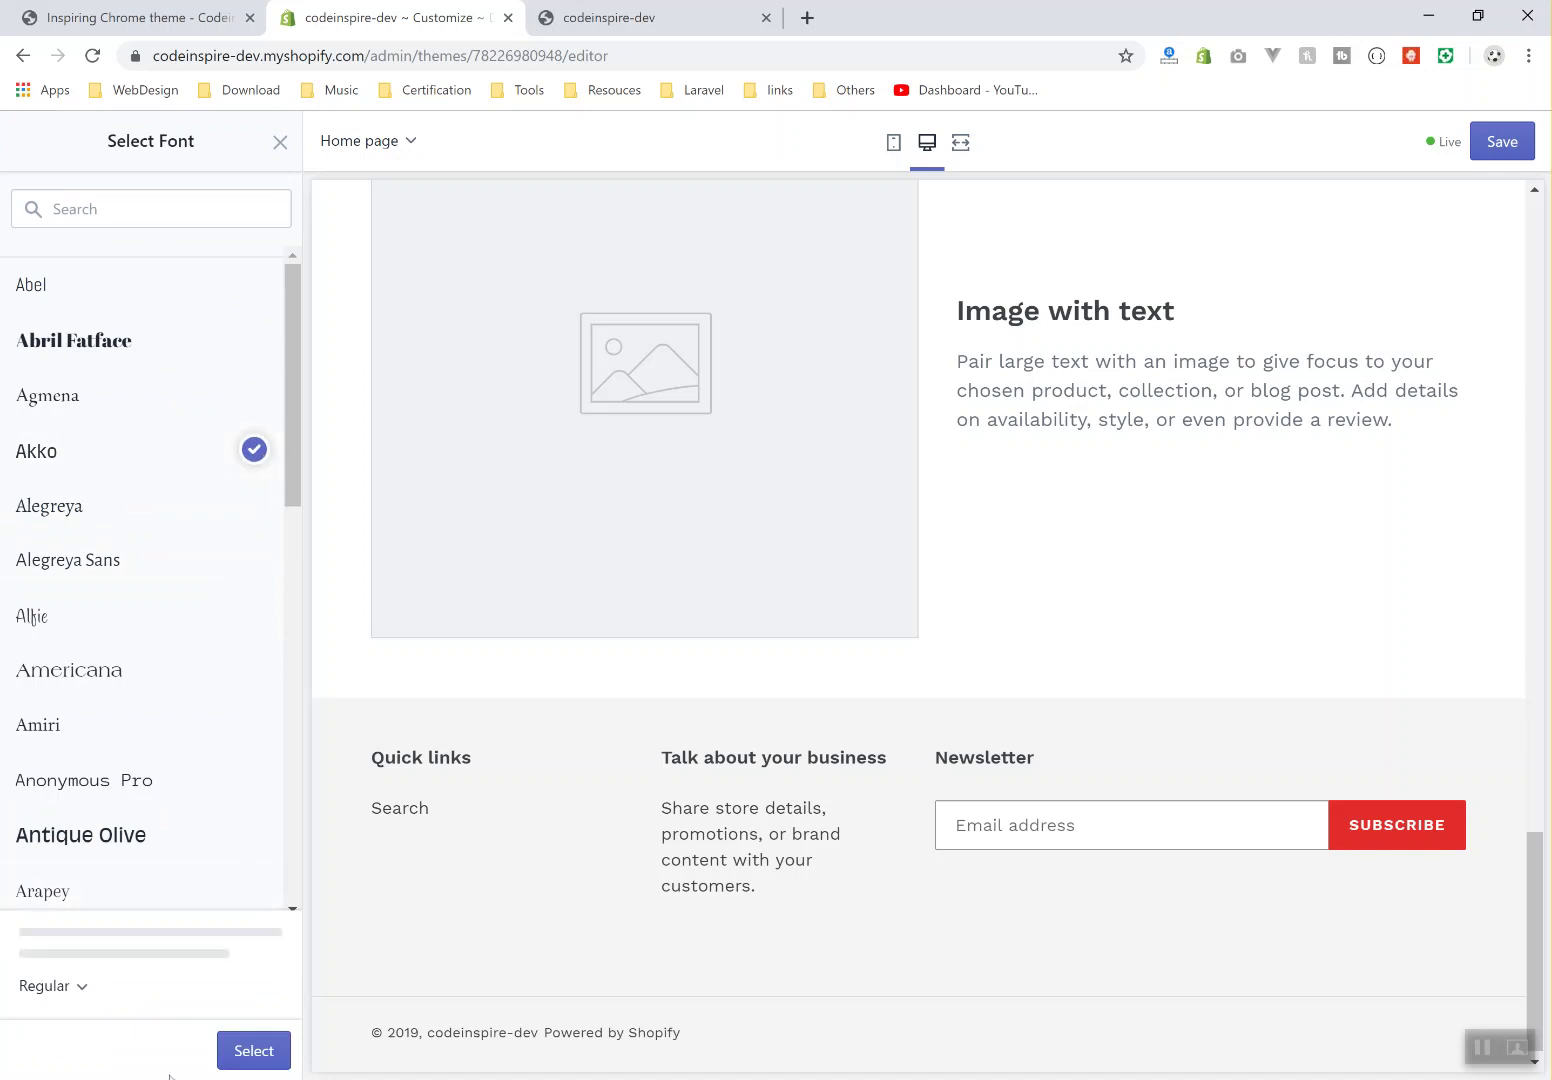
left_click(233, 1053)
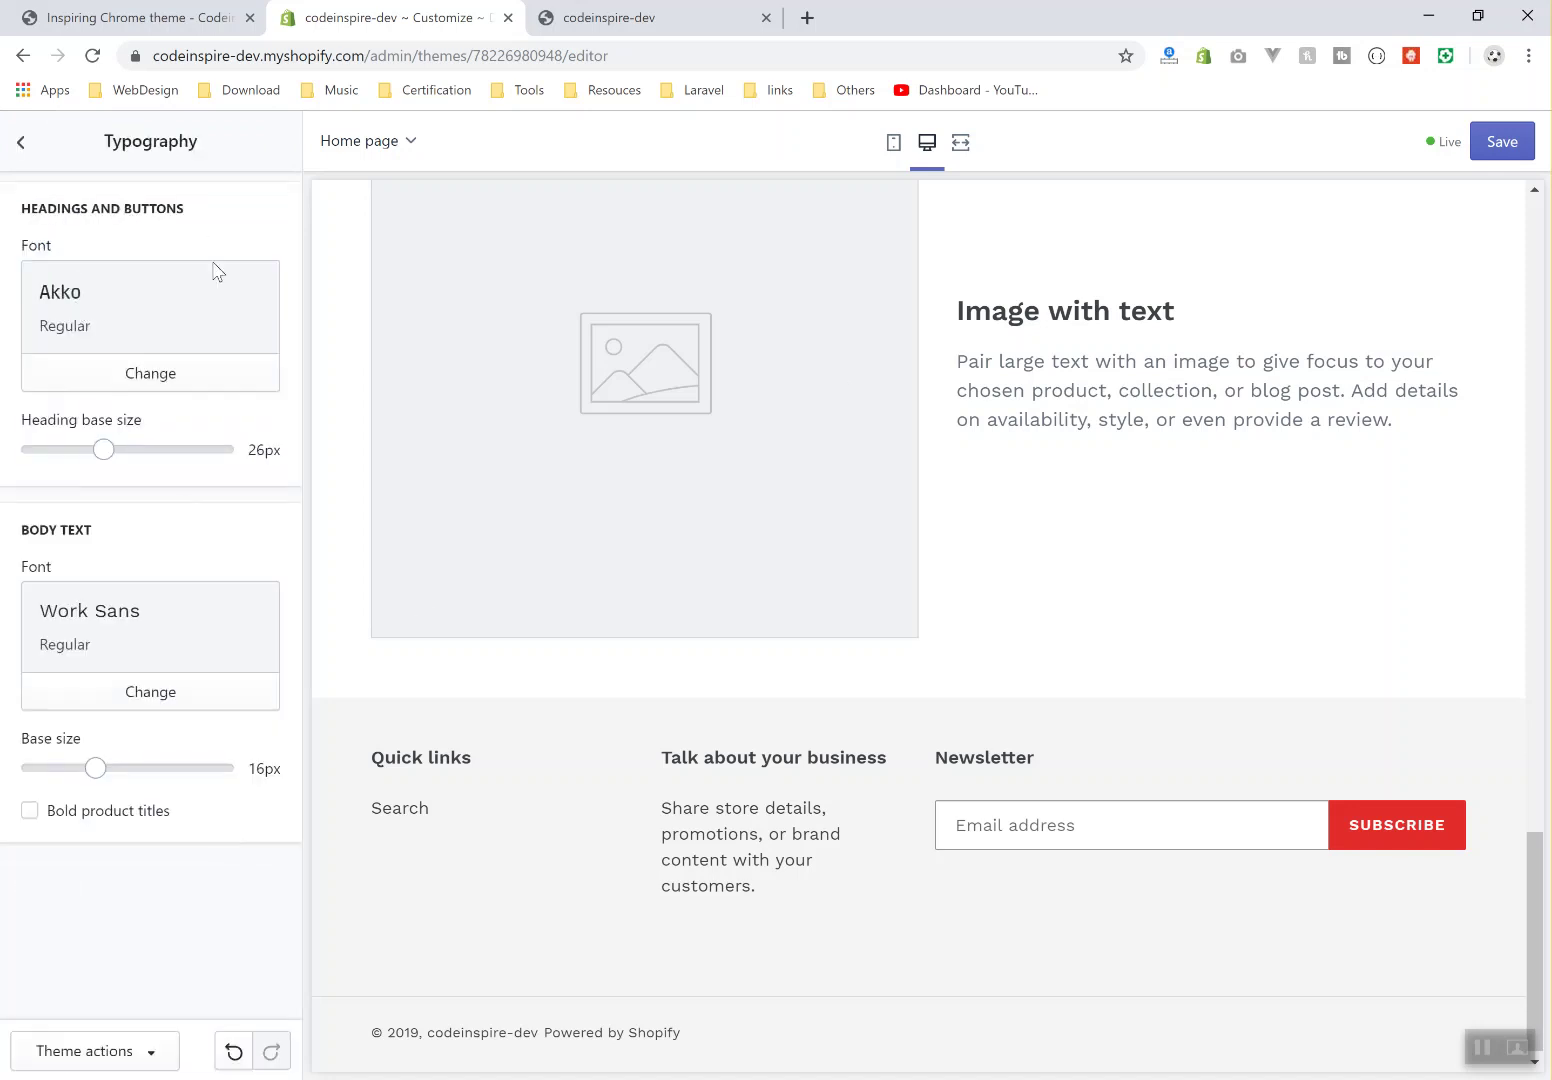
left_click(1500, 141)
left_click_drag(1020, 315, 990, 315)
left_click_drag(1182, 320, 1193, 321)
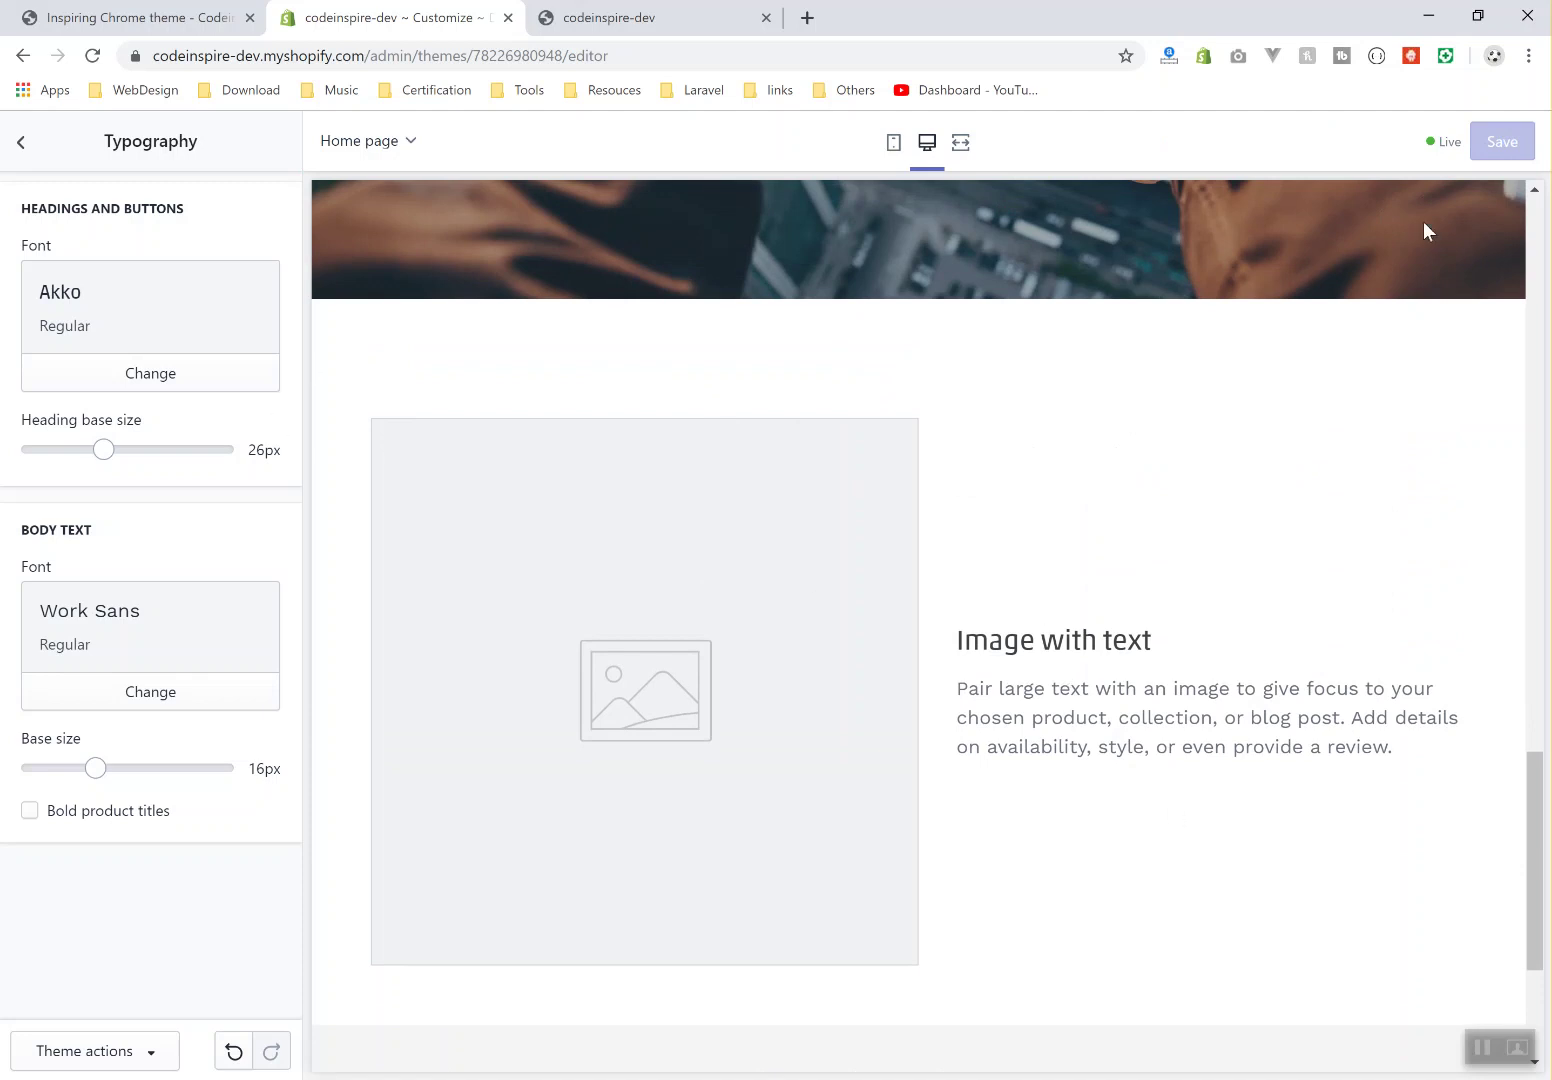
Return to the Sections list and hide all four home page sections
left_click(20, 141)
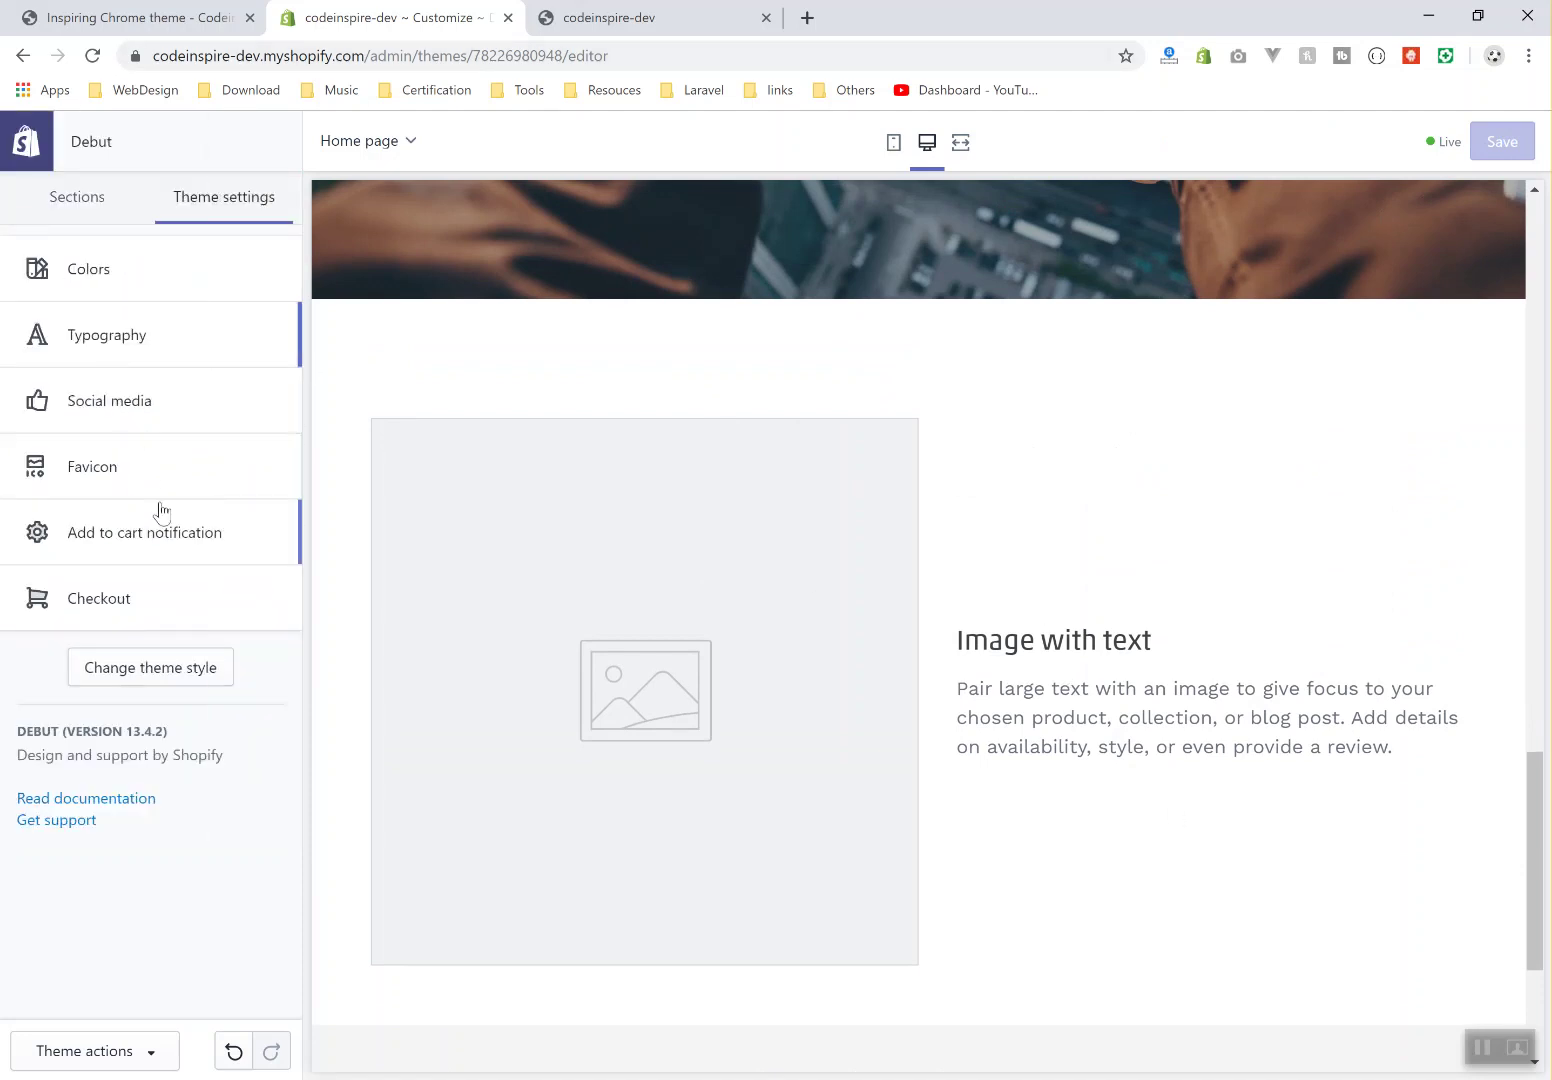
left_click(80, 198)
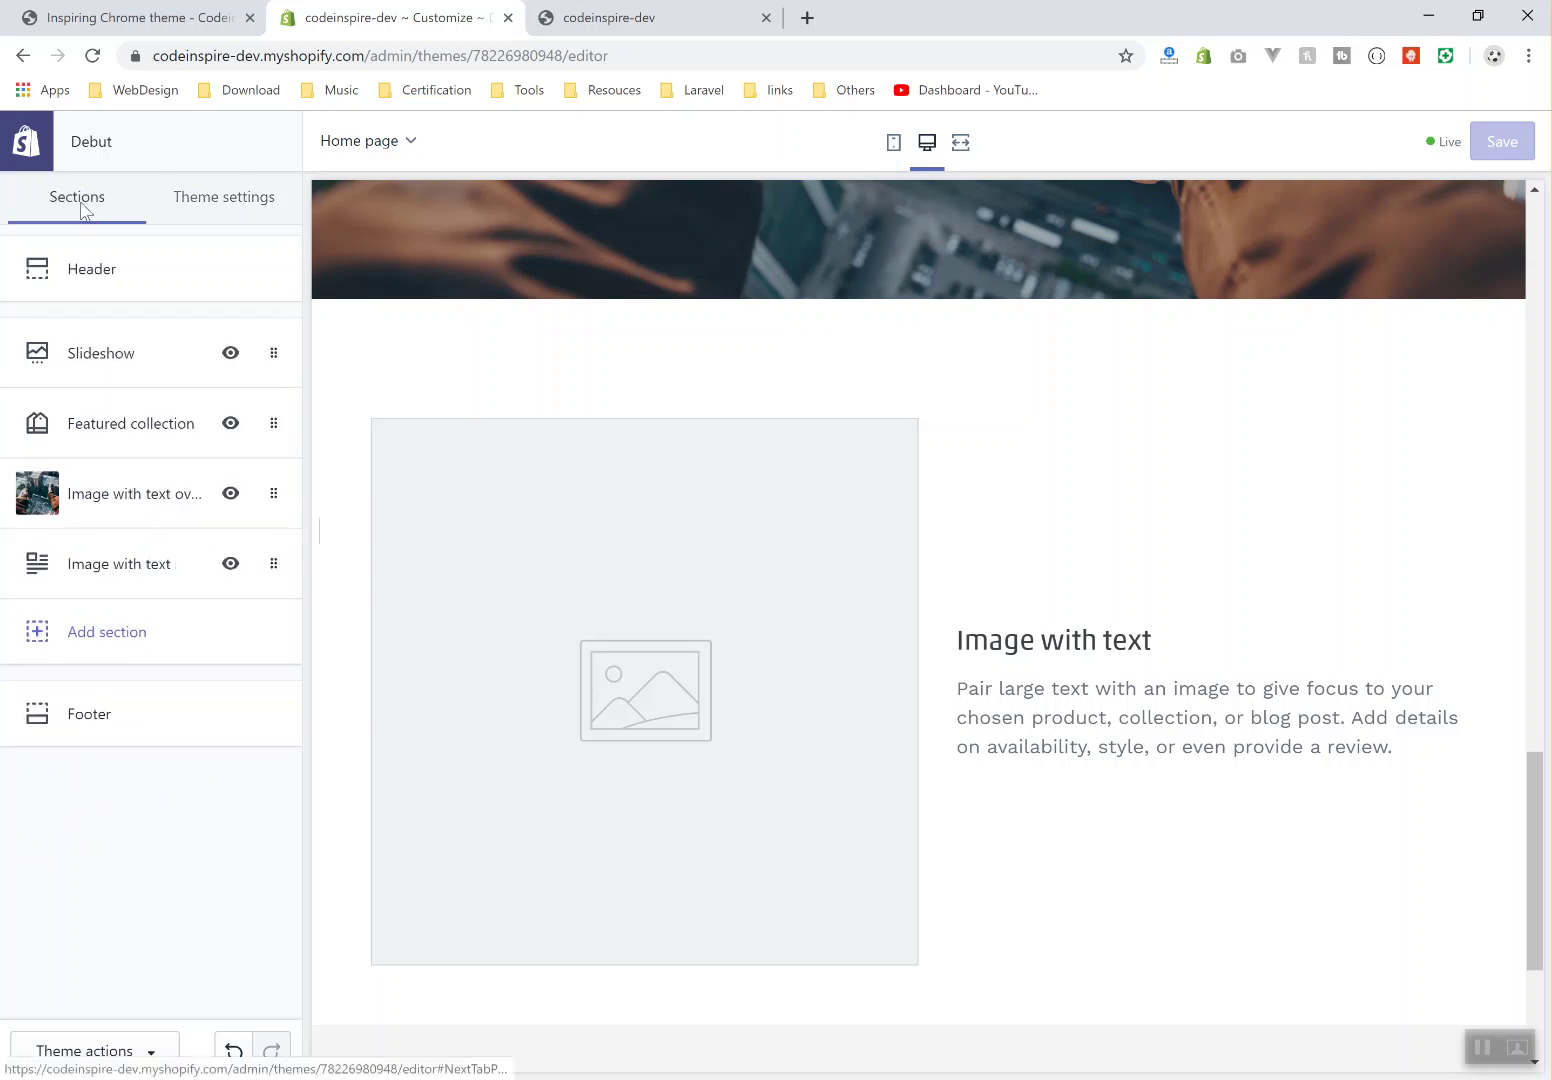
left_click(229, 566)
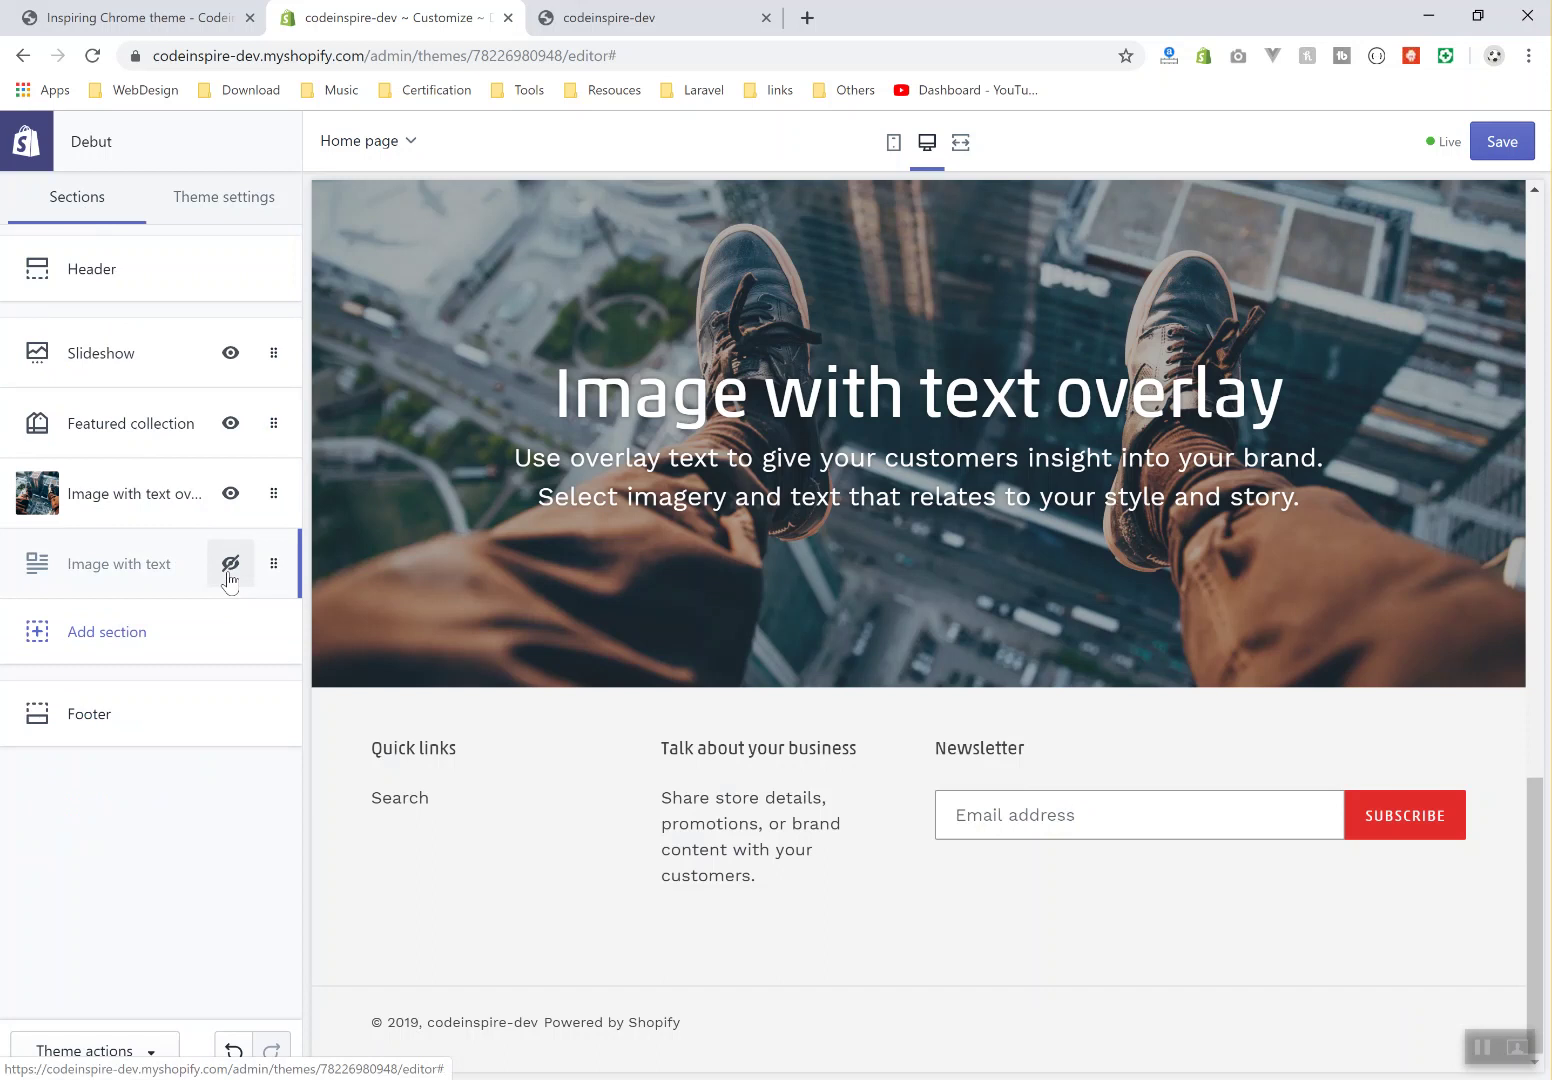
left_click(230, 494)
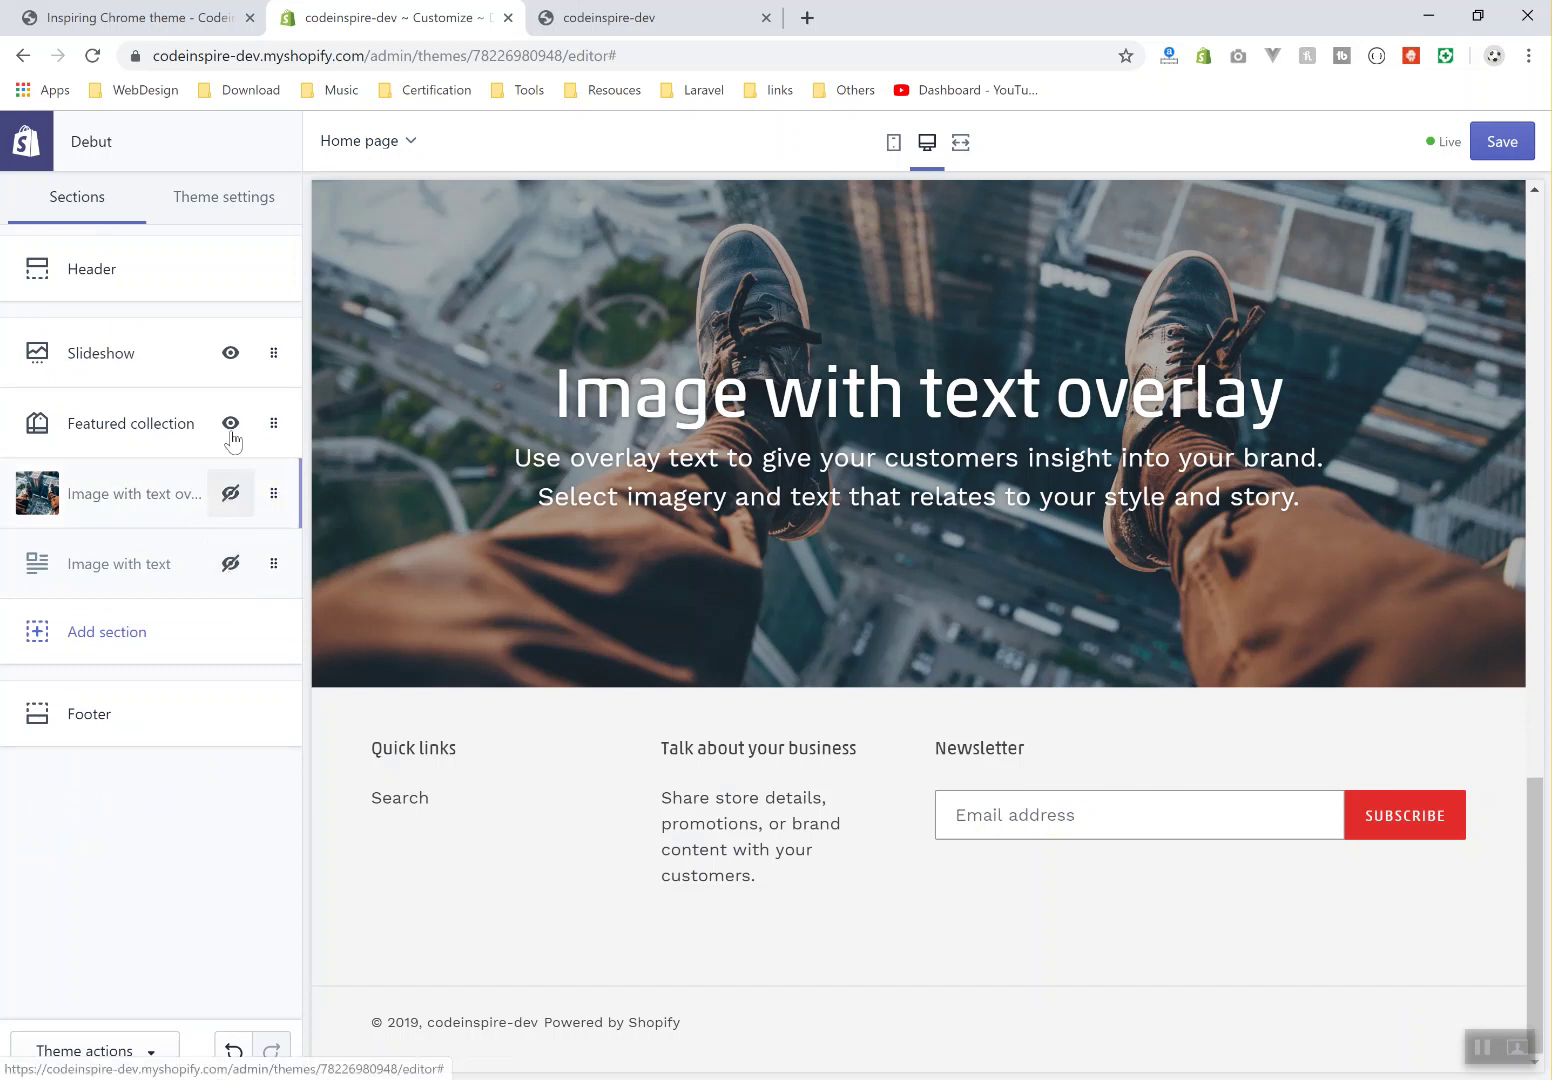
left_click(230, 423)
left_click(230, 353)
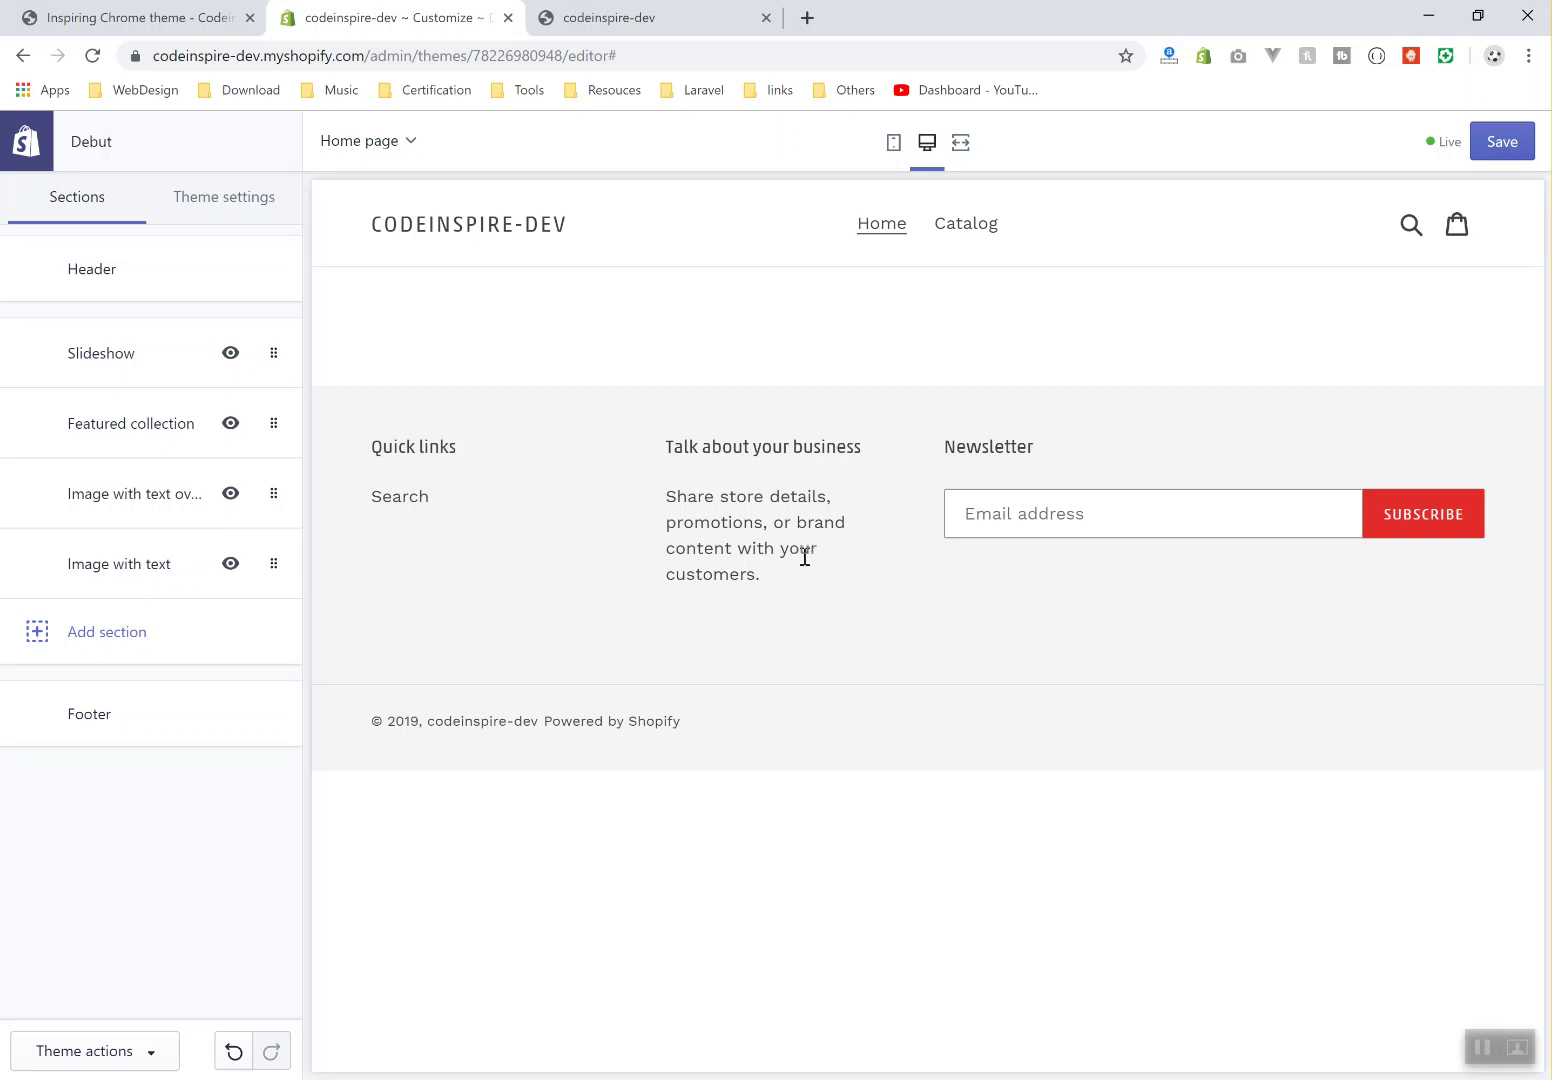
Make Slideshow, Featured collection, Image with text overlay and Image with text visible again
left_click(230, 360)
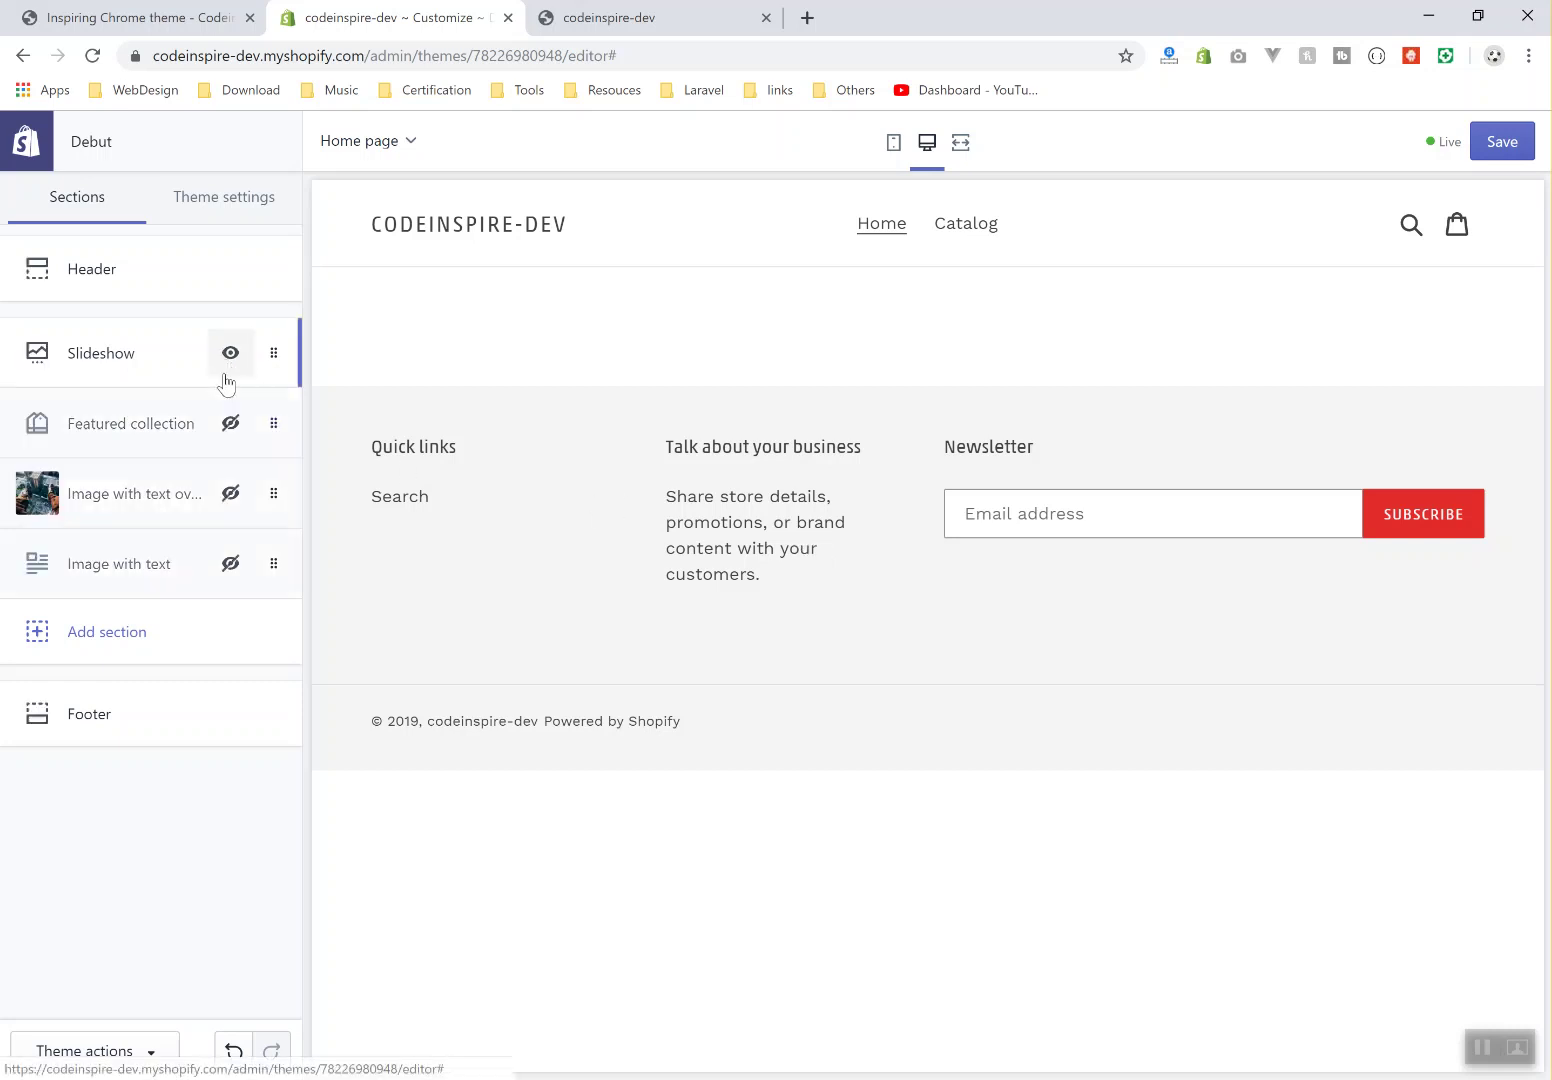
left_click(230, 425)
left_click(230, 493)
left_click(230, 563)
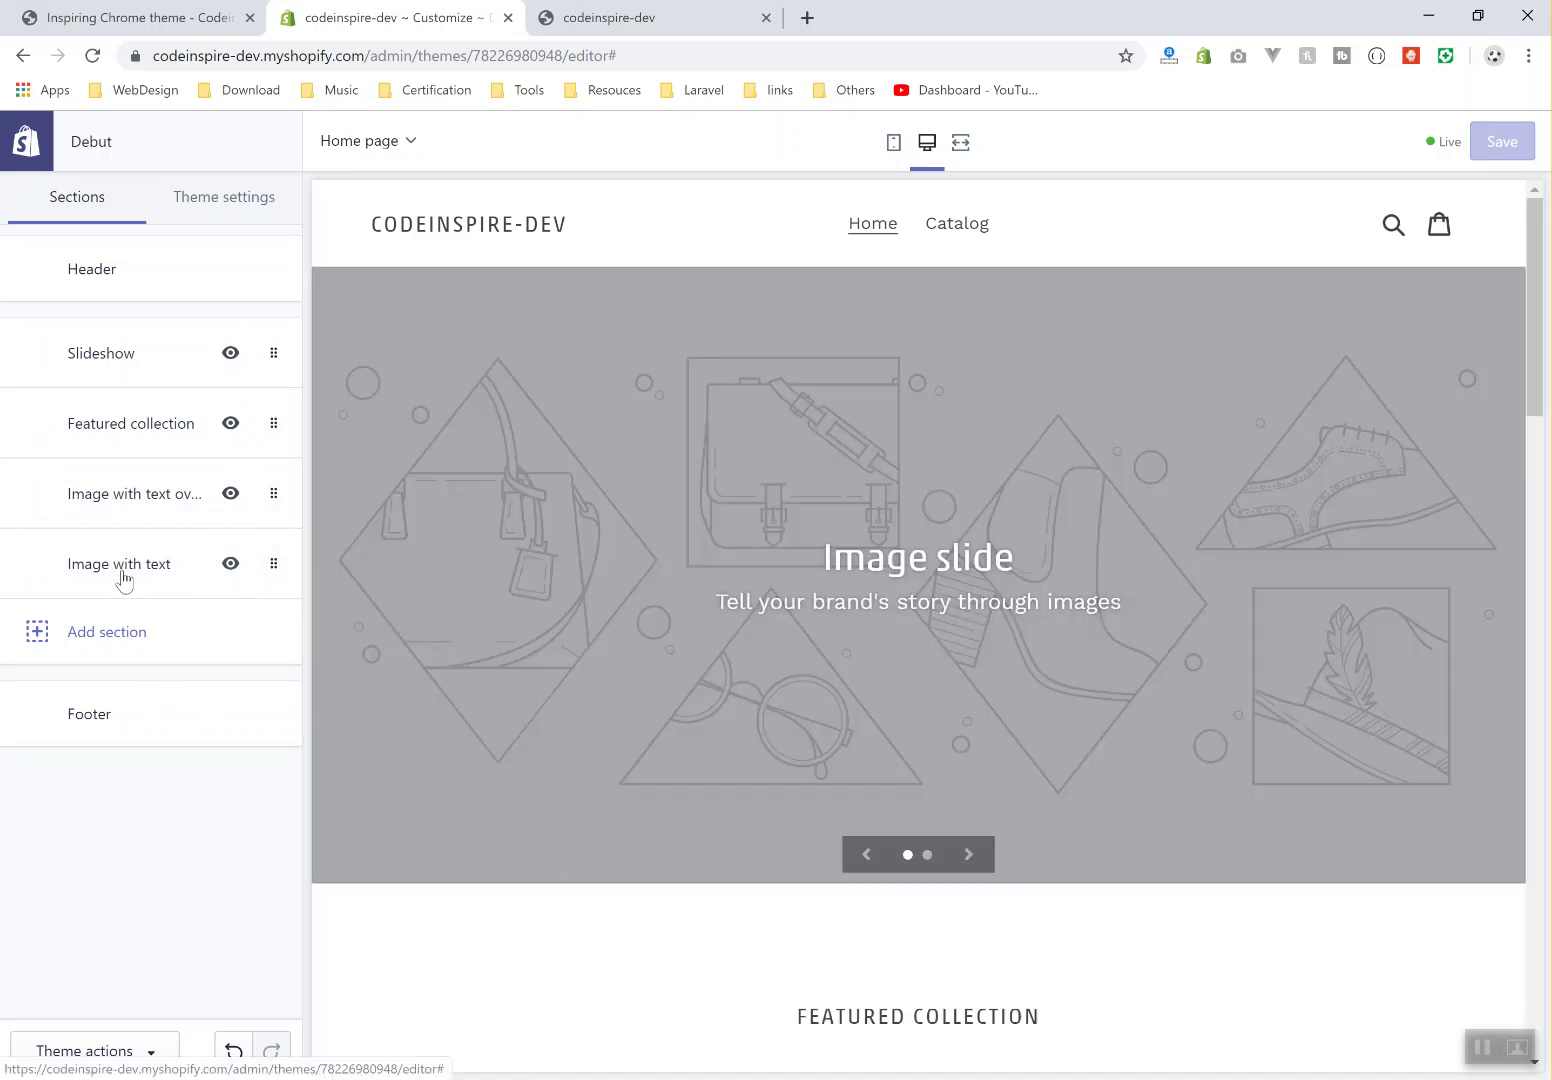
left_click(120, 564)
scroll(123, 620, "down", 2)
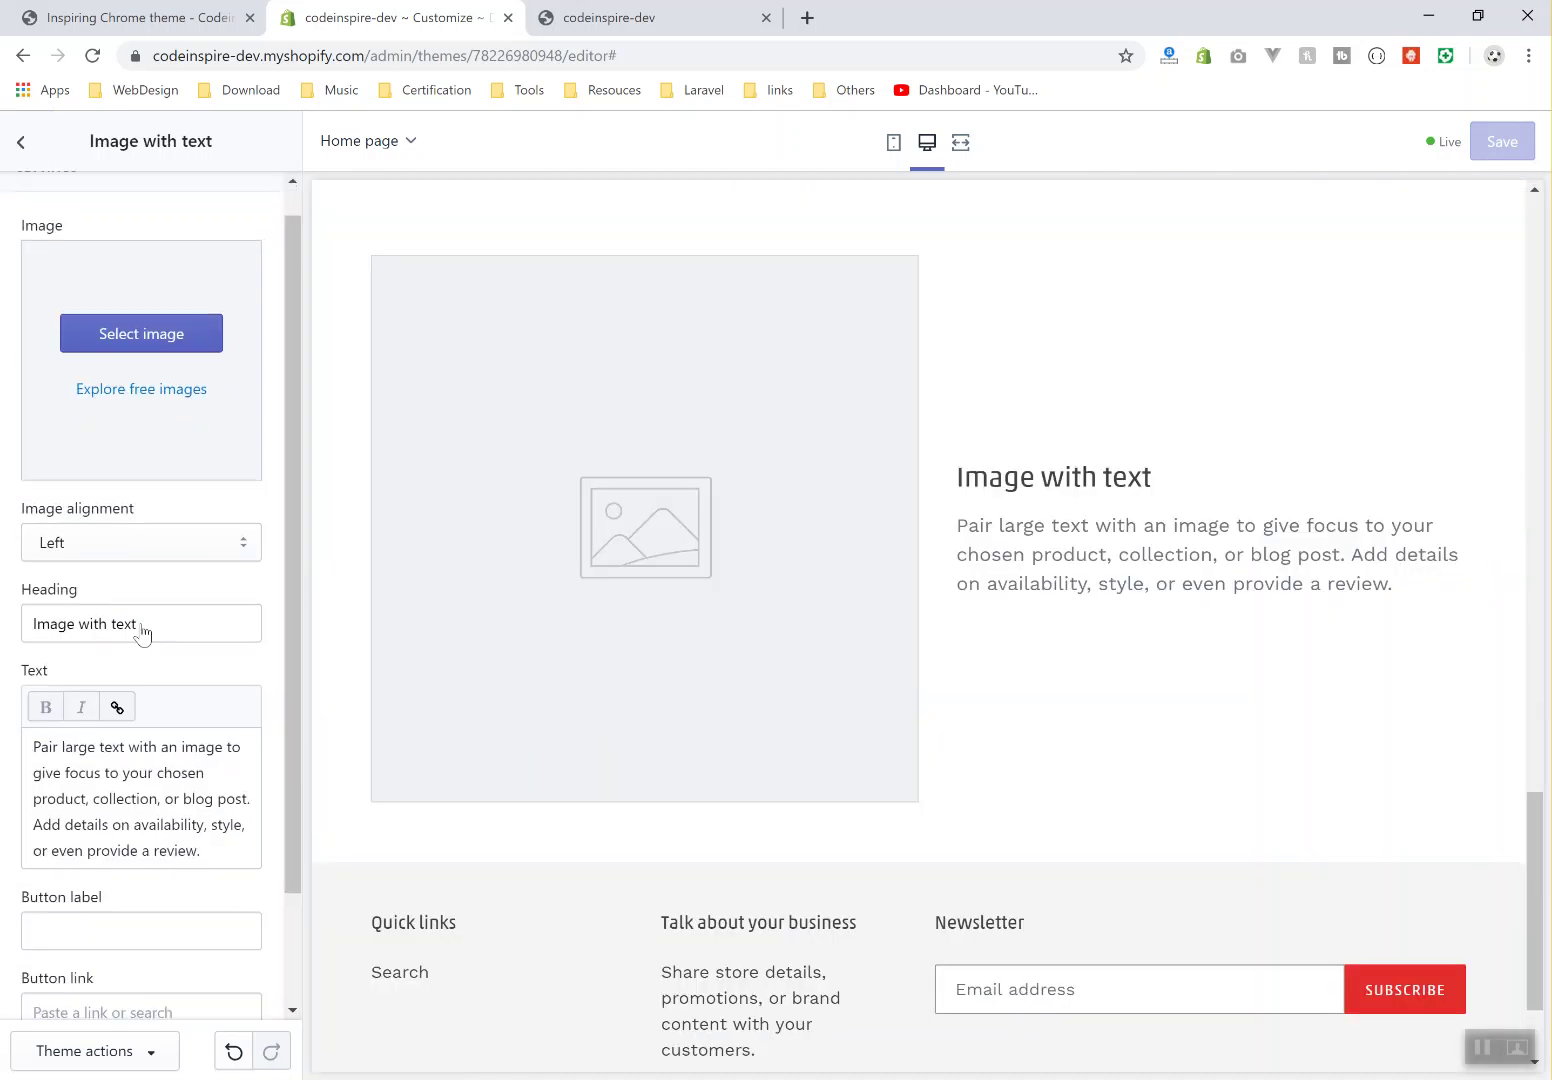
left_click(20, 142)
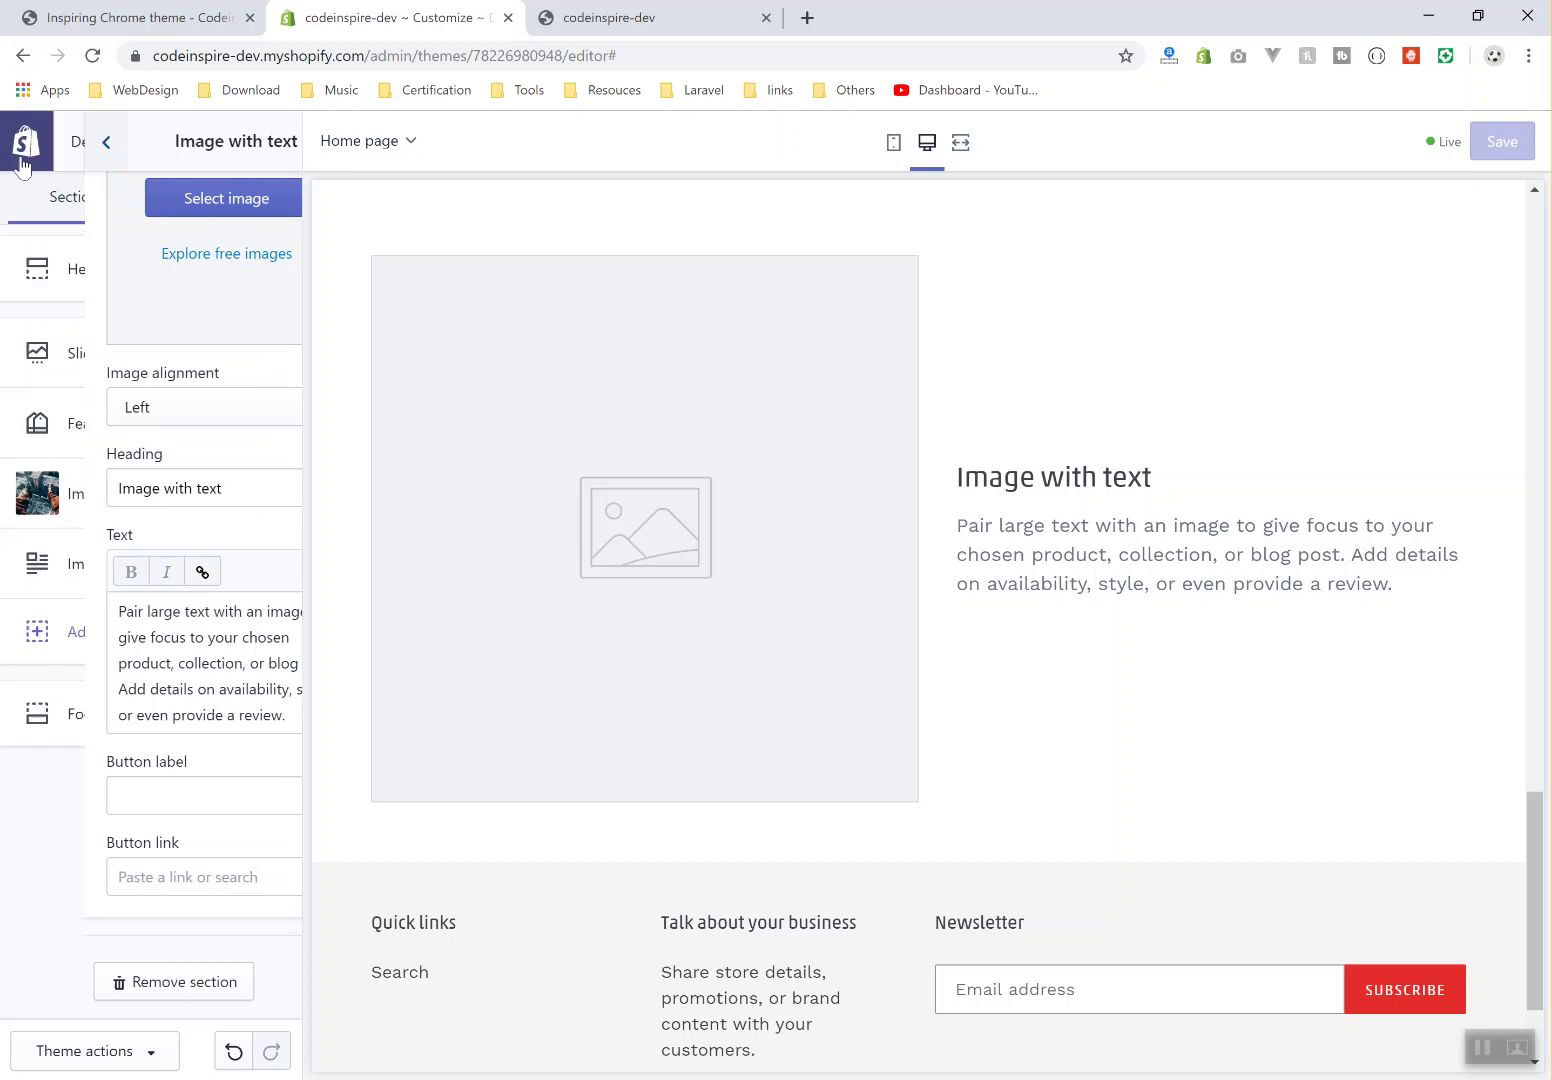
left_click(125, 633)
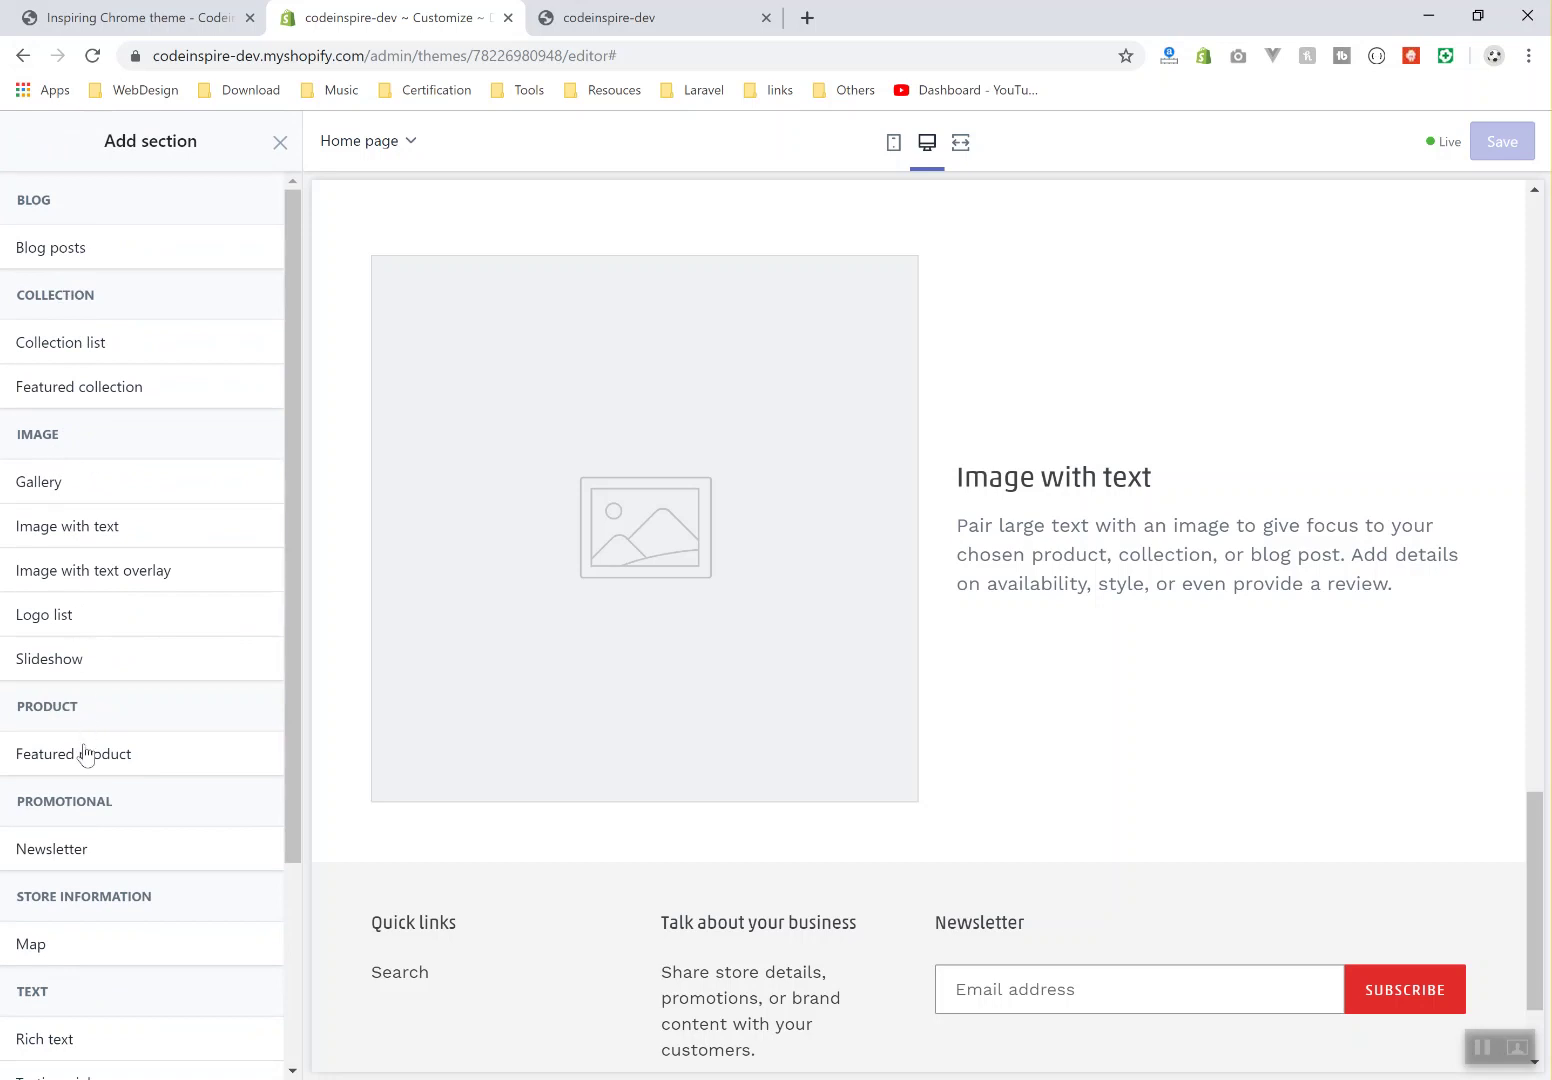
scroll(92, 821, "down", 3)
scroll(92, 821, "up", 3)
scroll(92, 821, "down", 3)
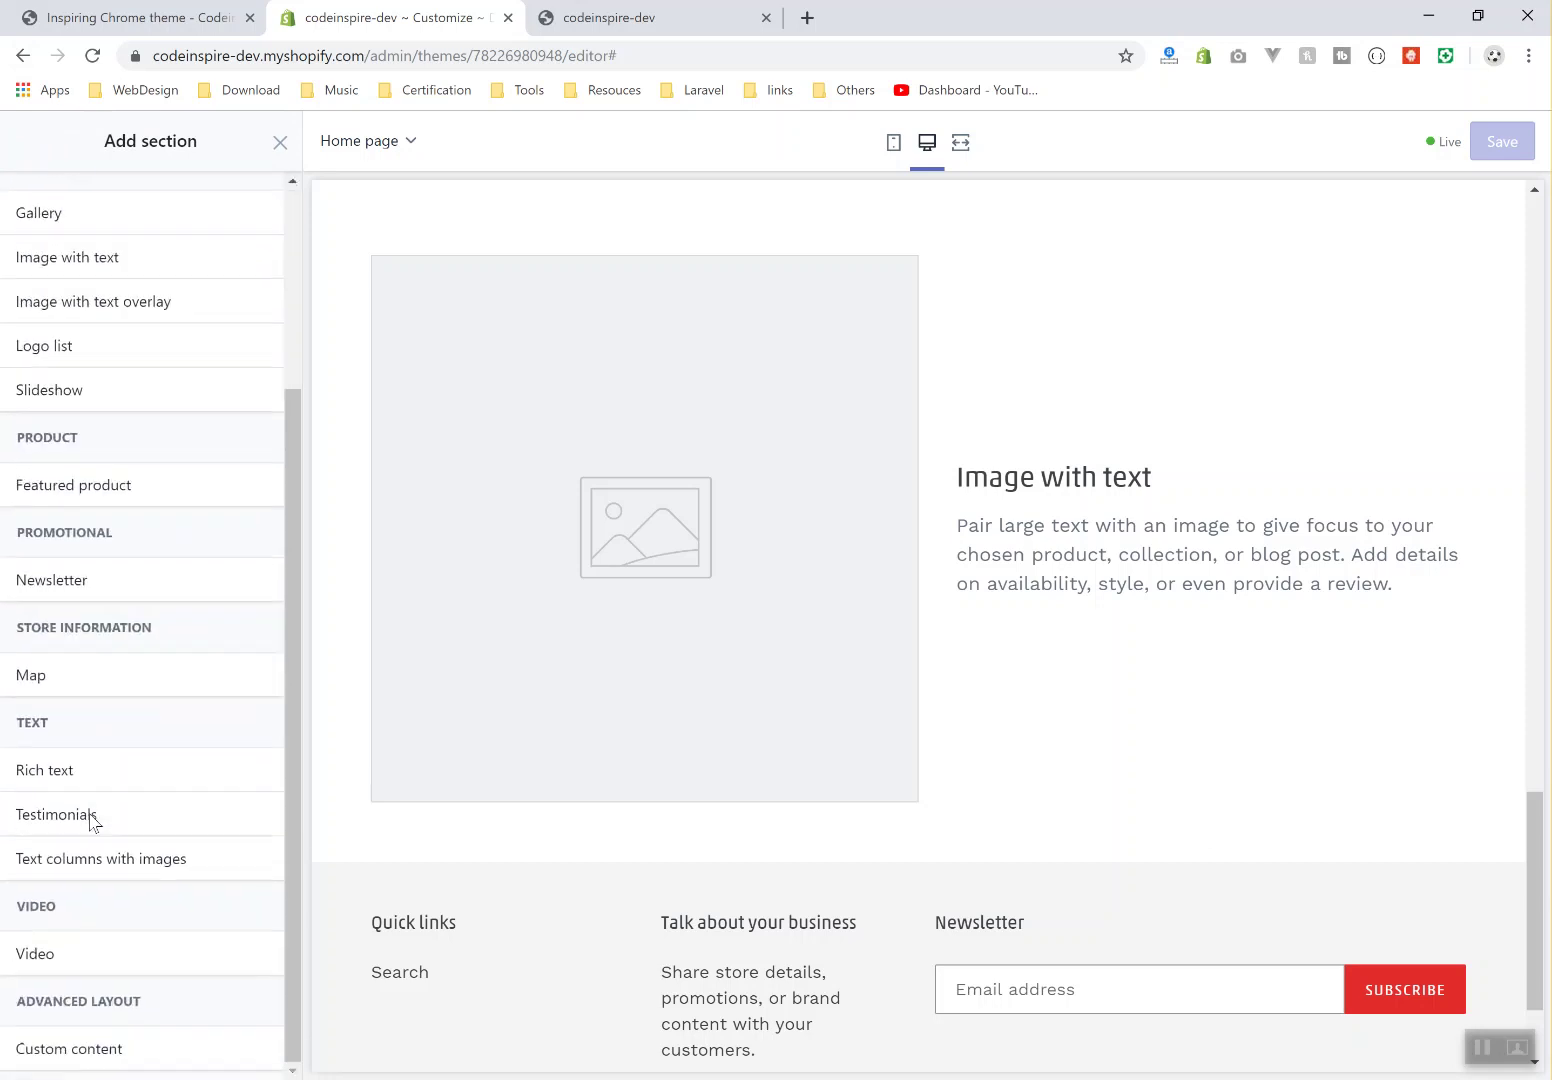
scroll(90, 821, "up", 3)
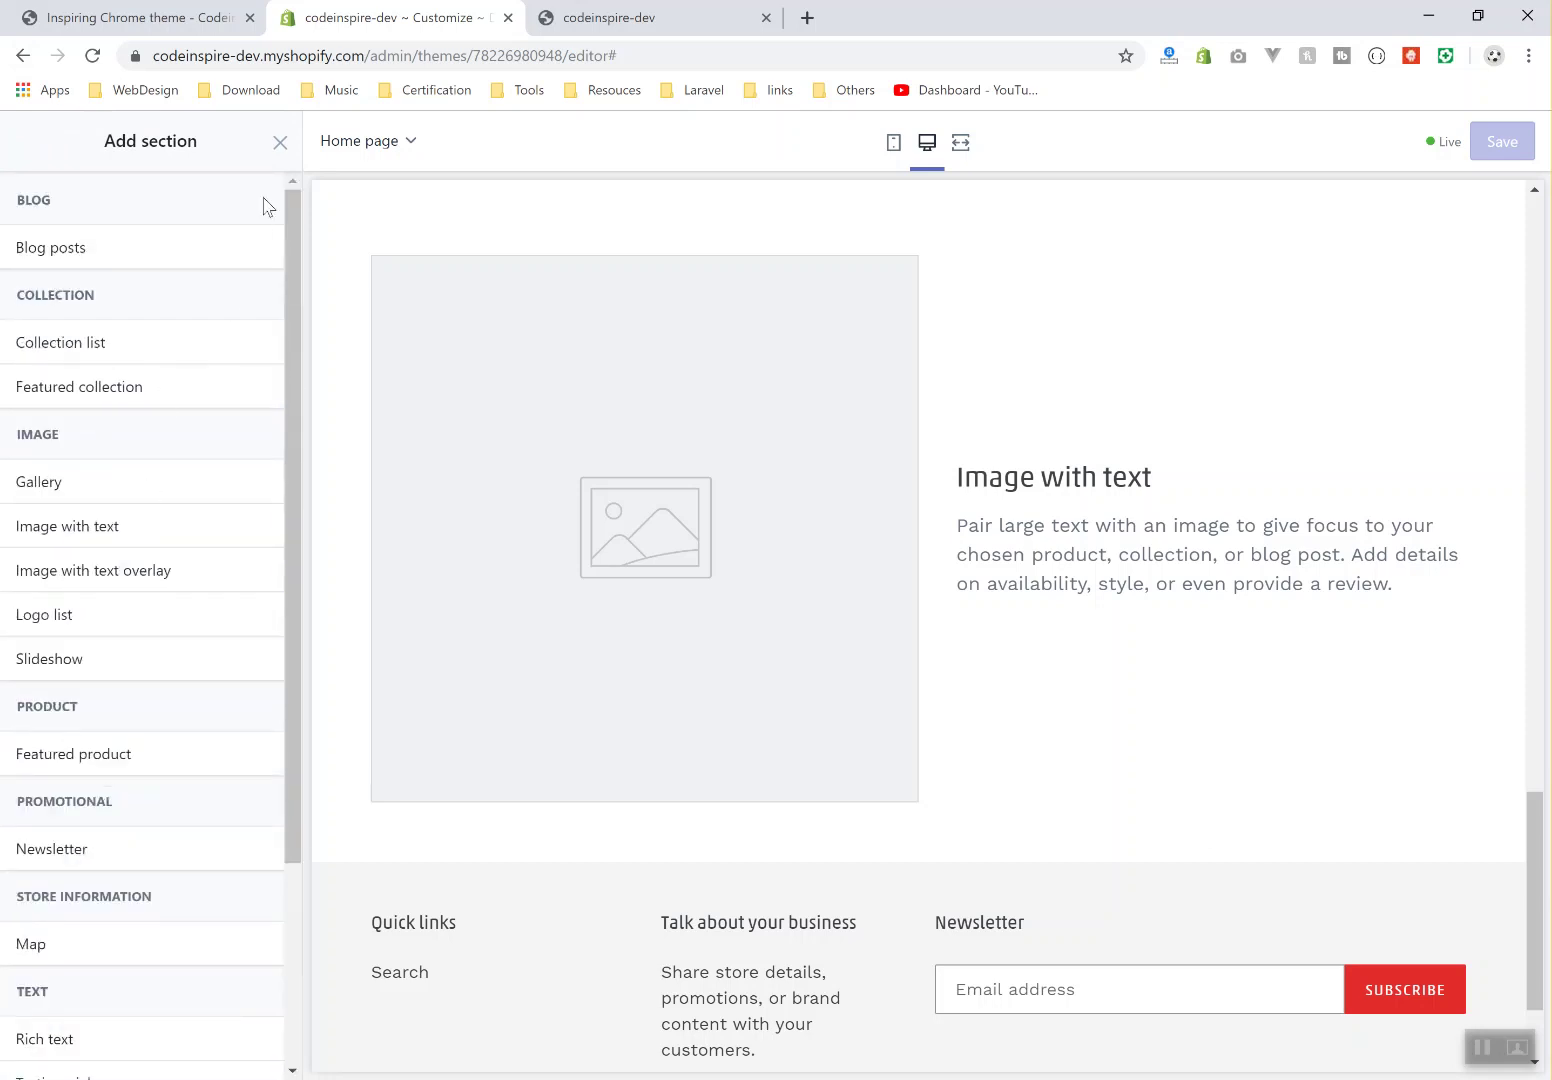
left_click(280, 143)
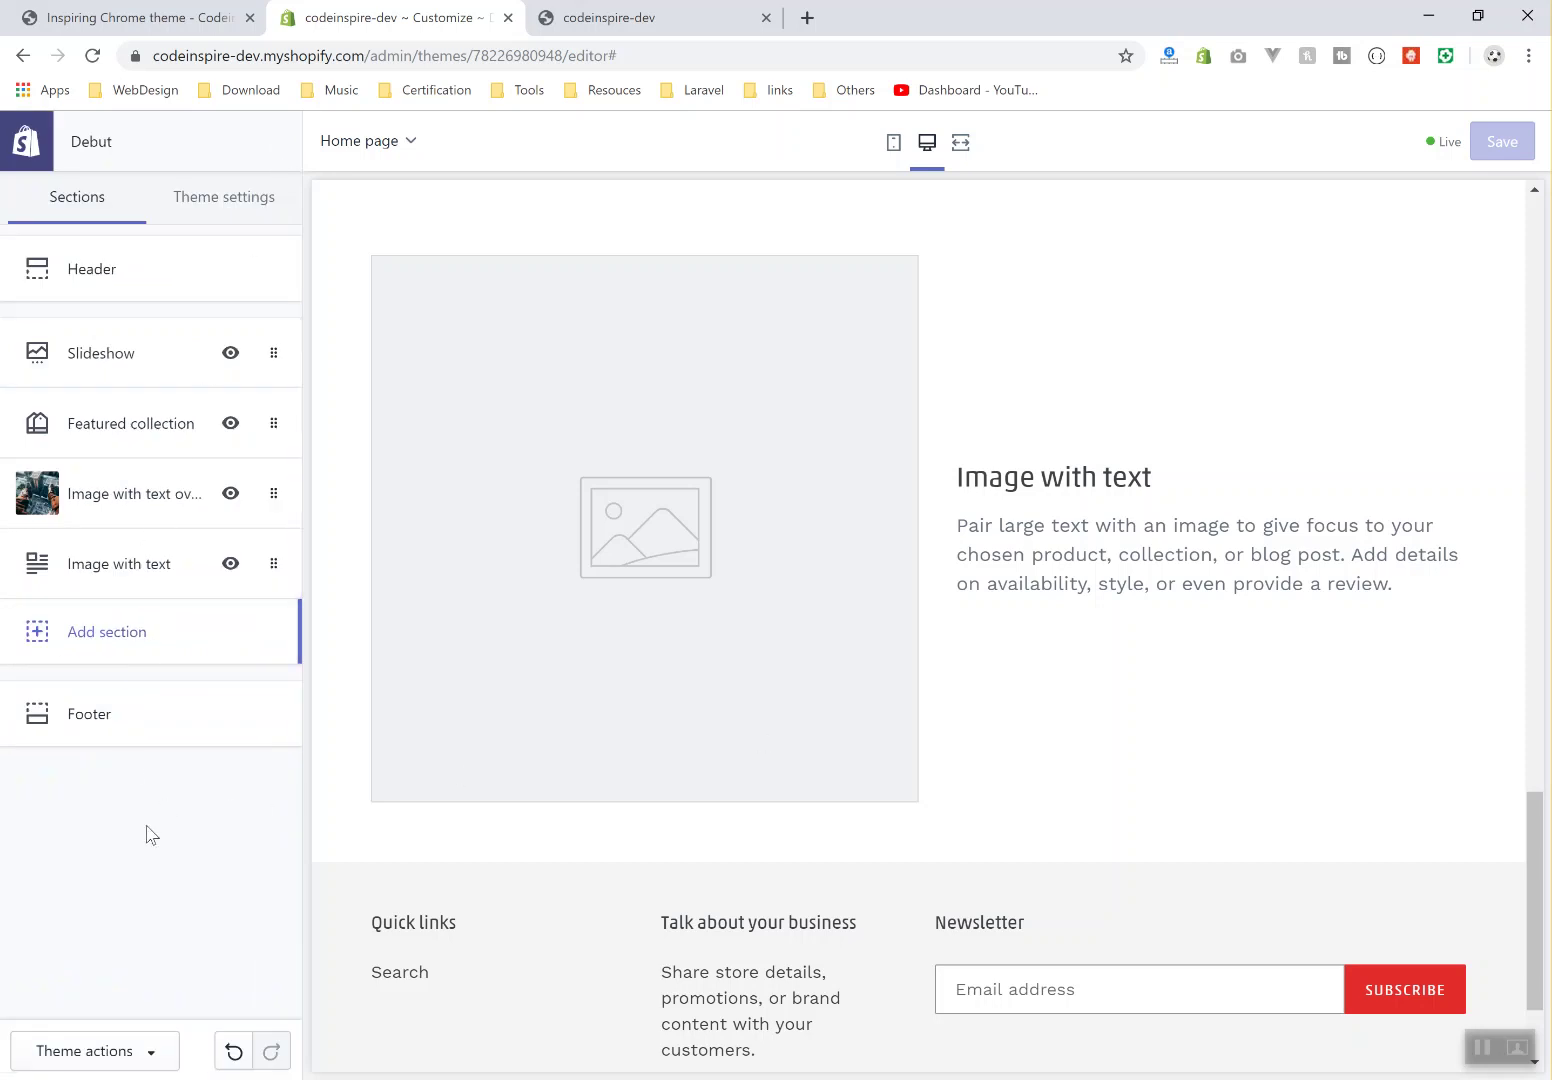
left_click(112, 716)
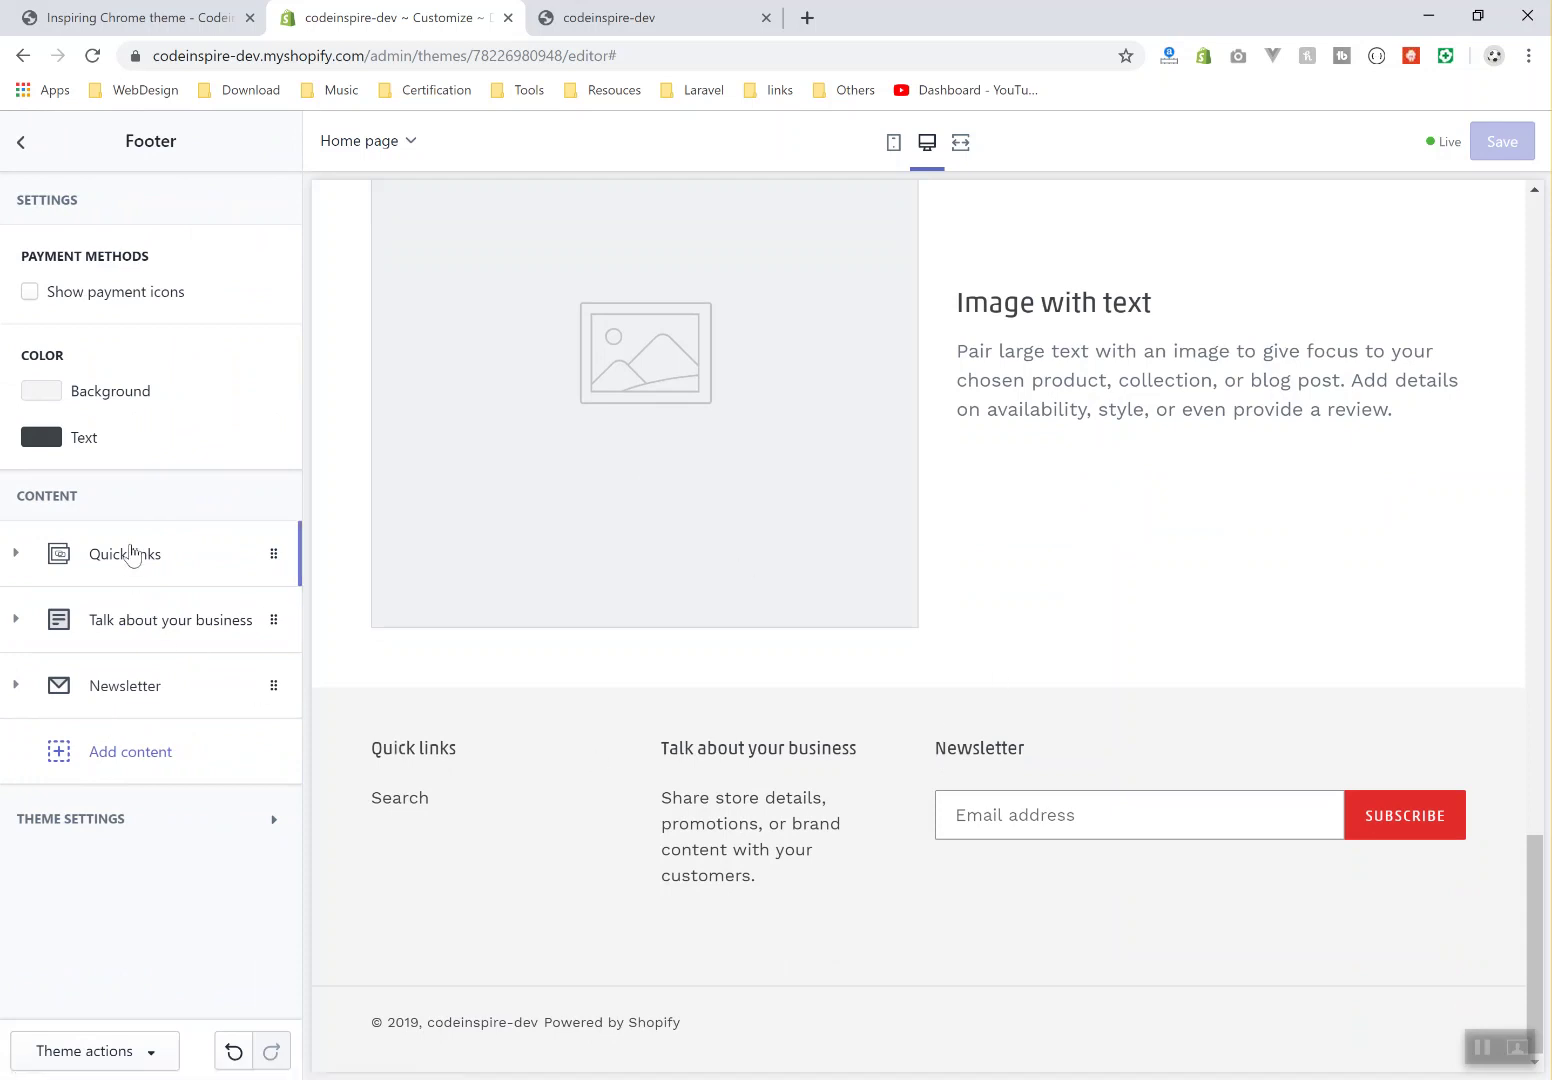
left_click_drag(683, 803, 322, 727)
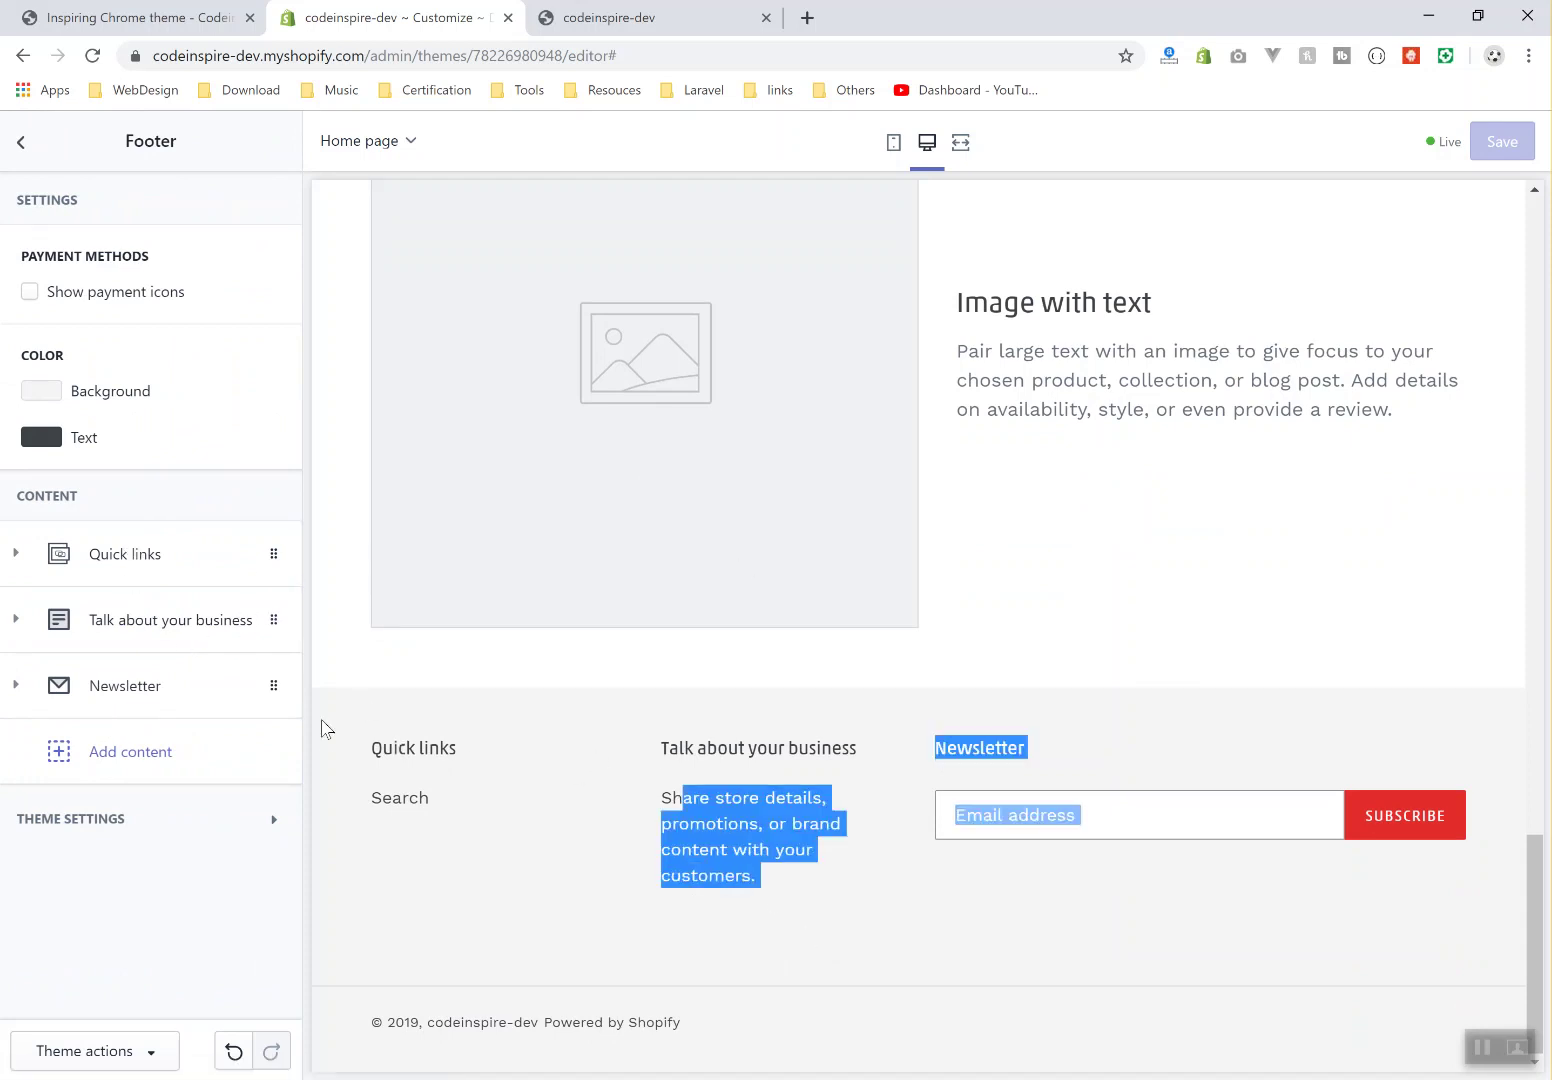
left_click(142, 688)
left_click(142, 690)
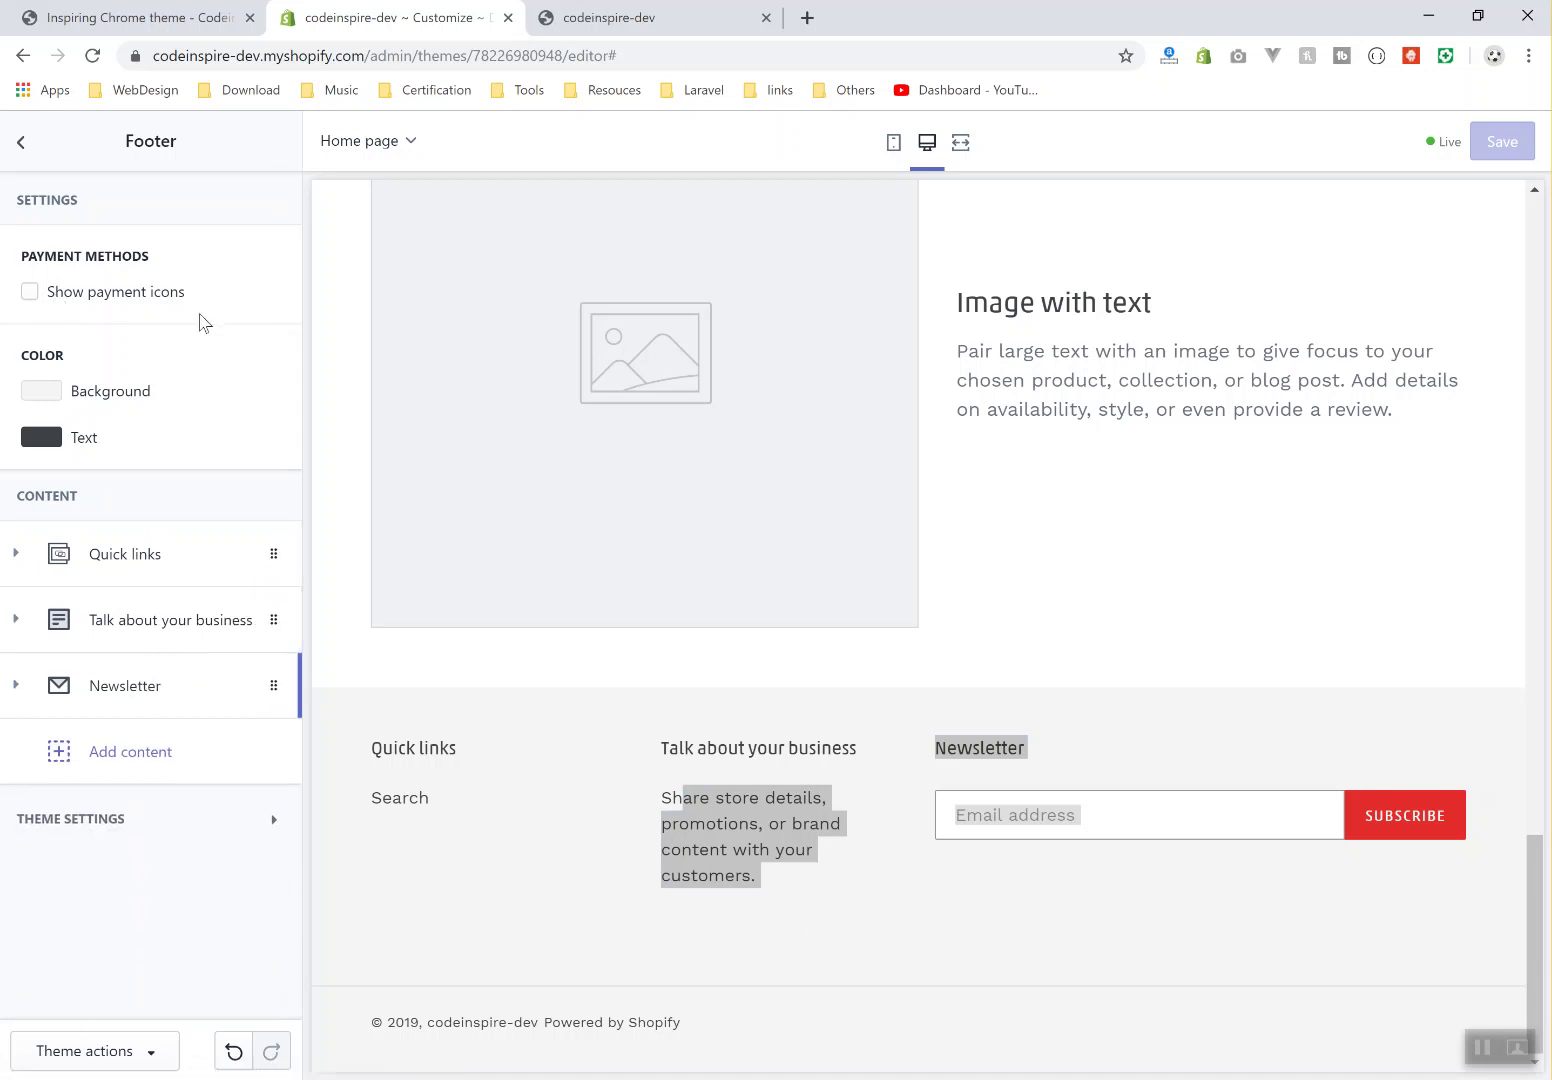
left_click(22, 143)
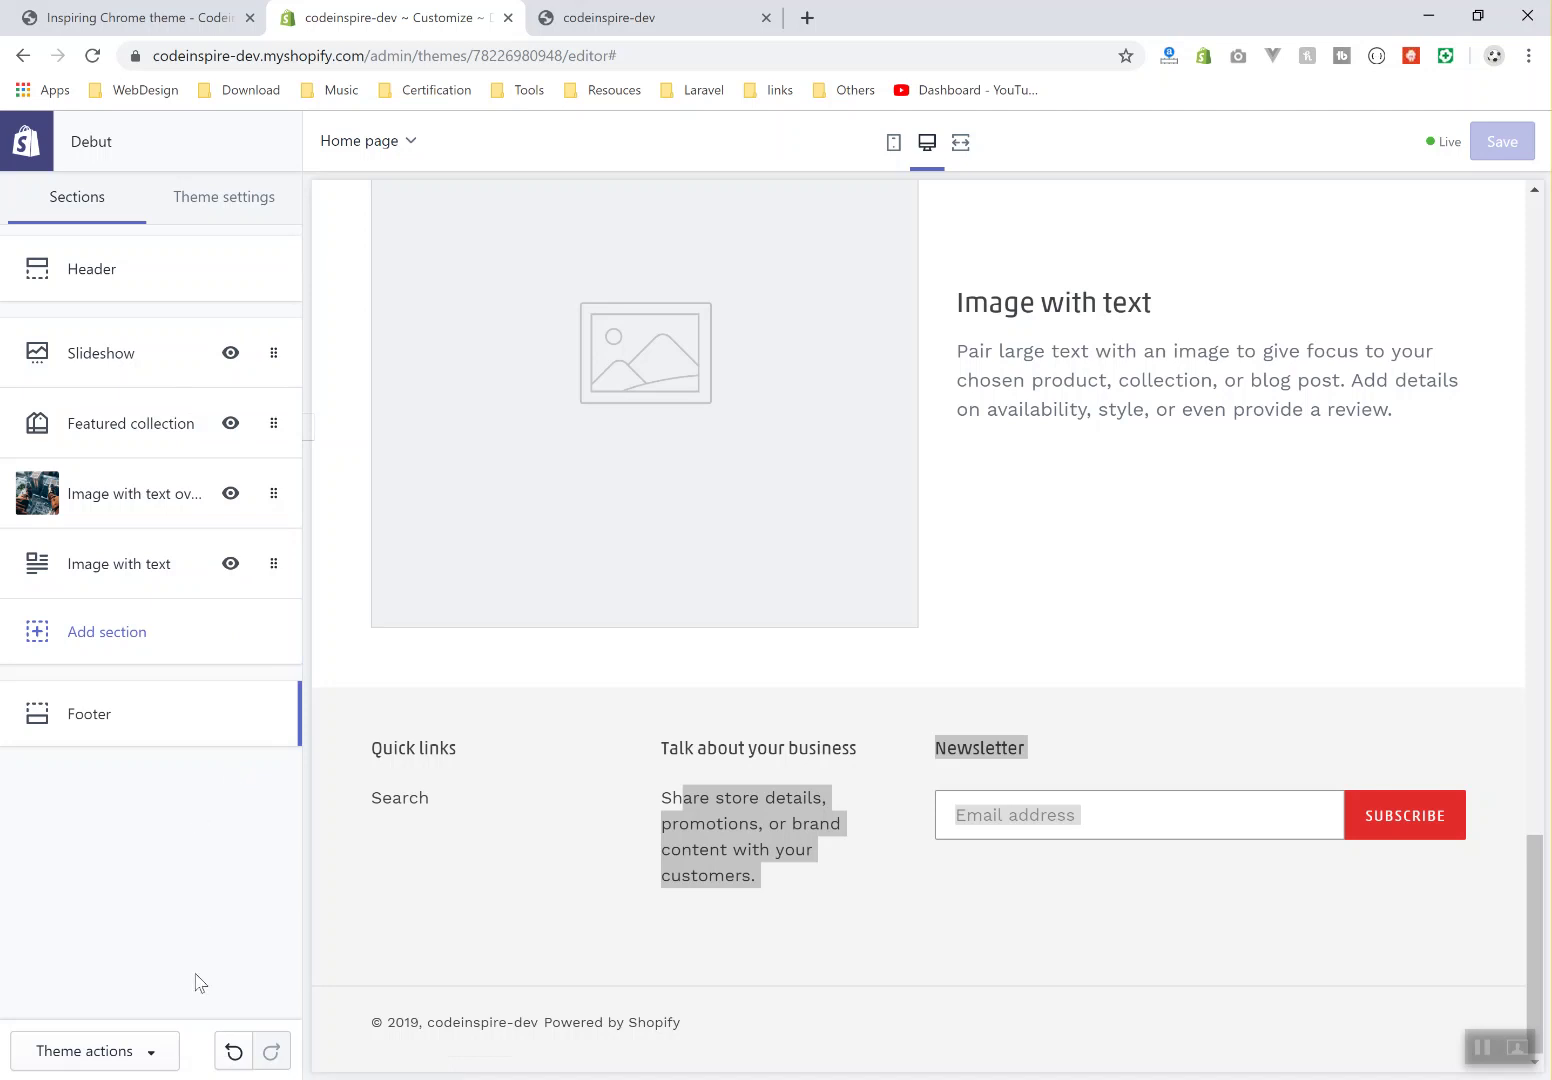
left_click(145, 1051)
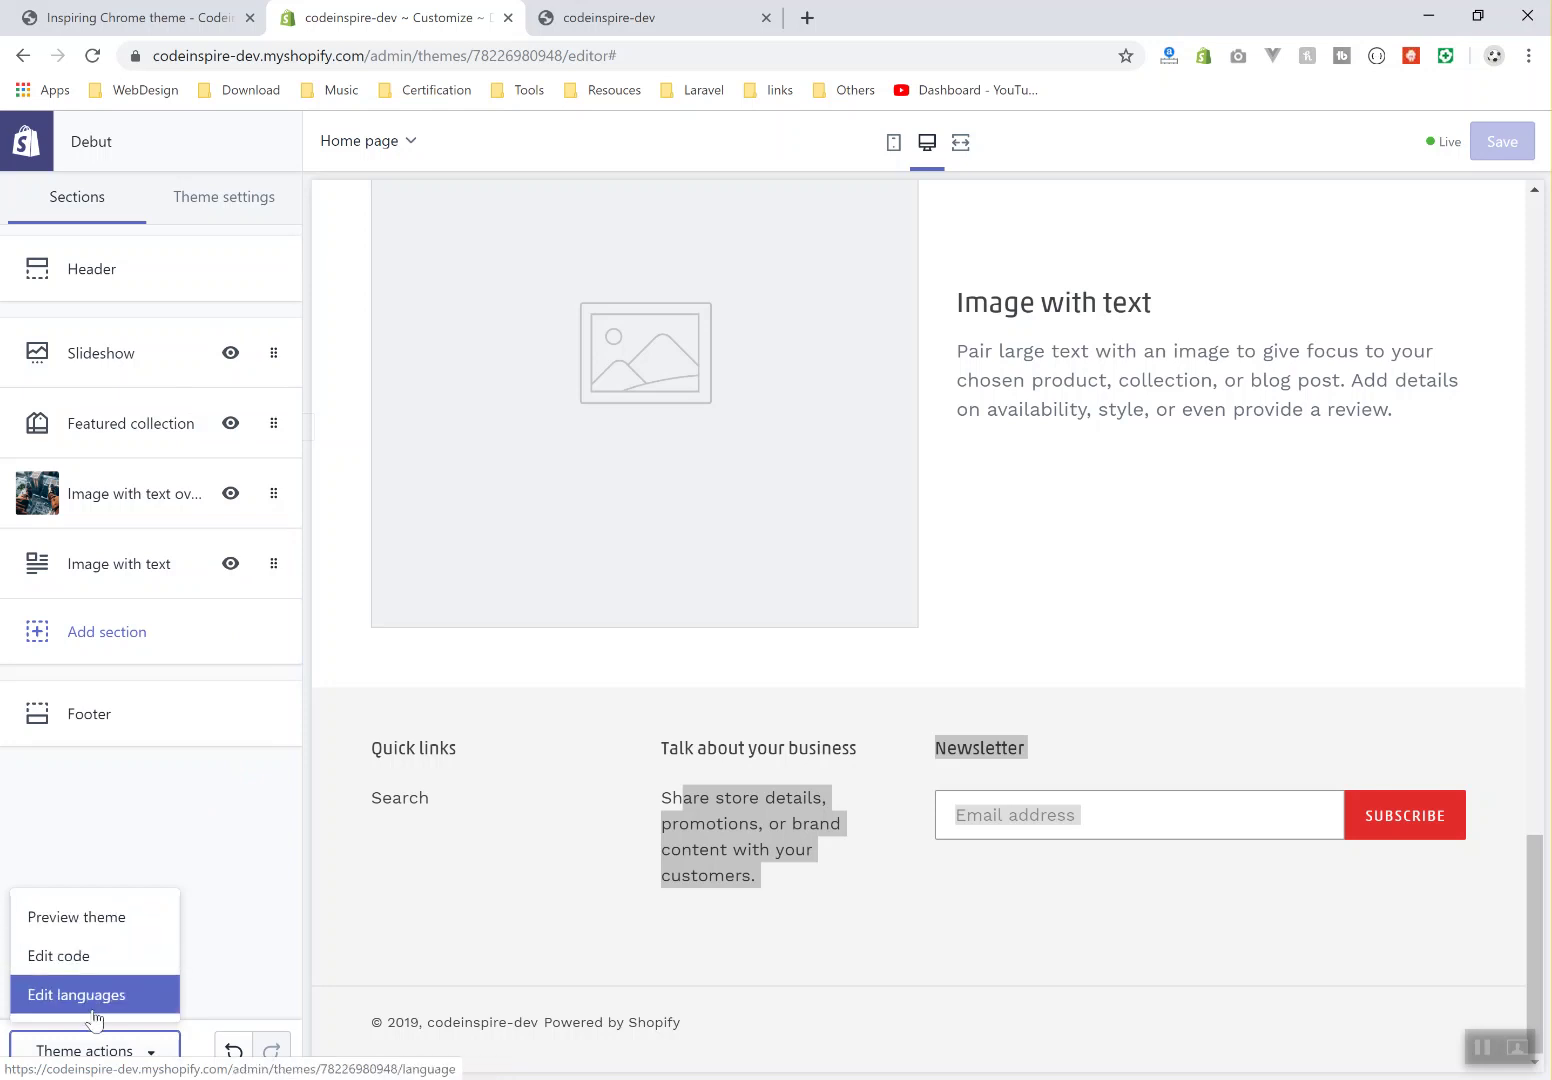
left_click(241, 700)
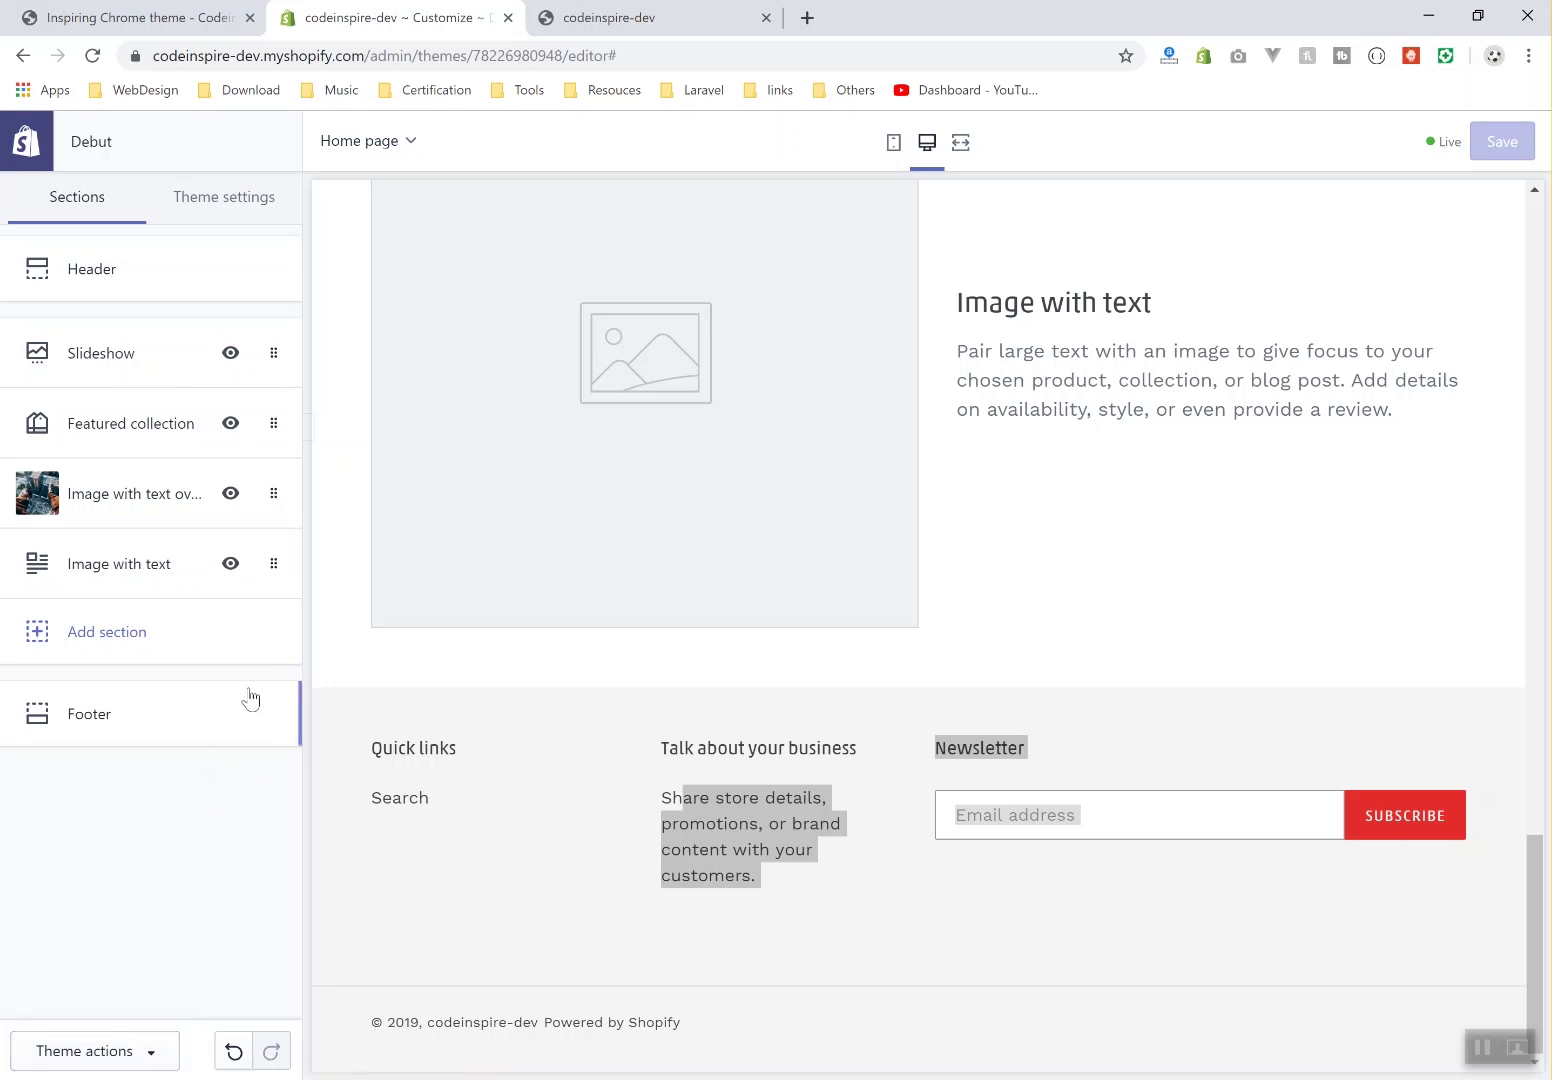